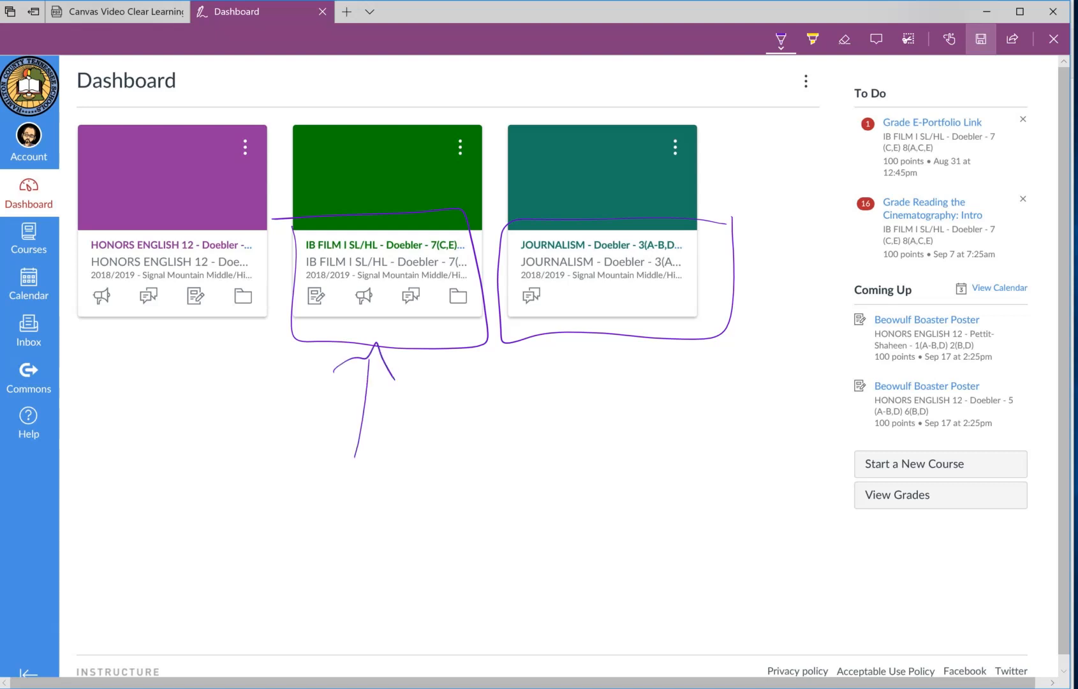
Underline the blank icon area on the Journalism card with the pen and exit the web notes without saving.
left_click_drag(567, 297, 674, 294)
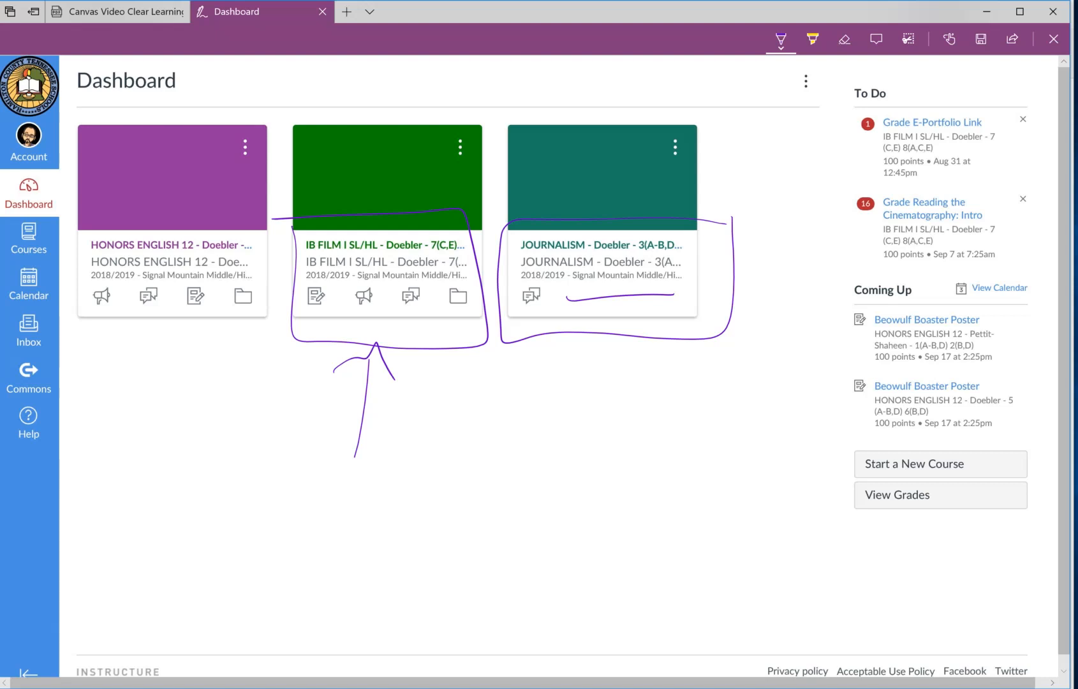
left_click(1053, 39)
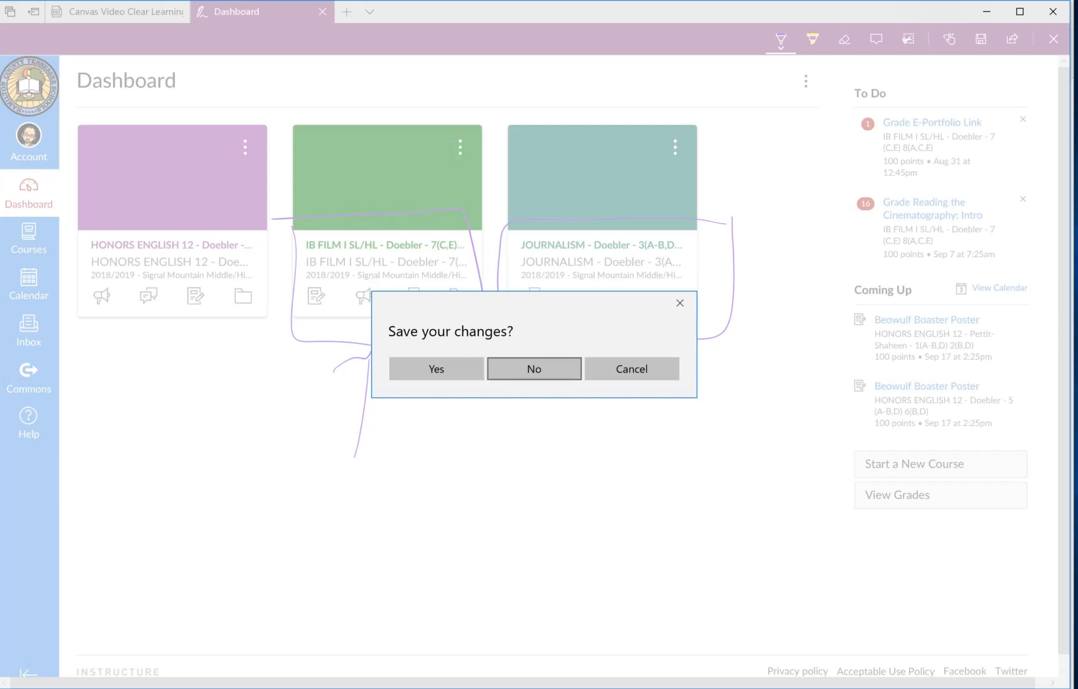
left_click(534, 368)
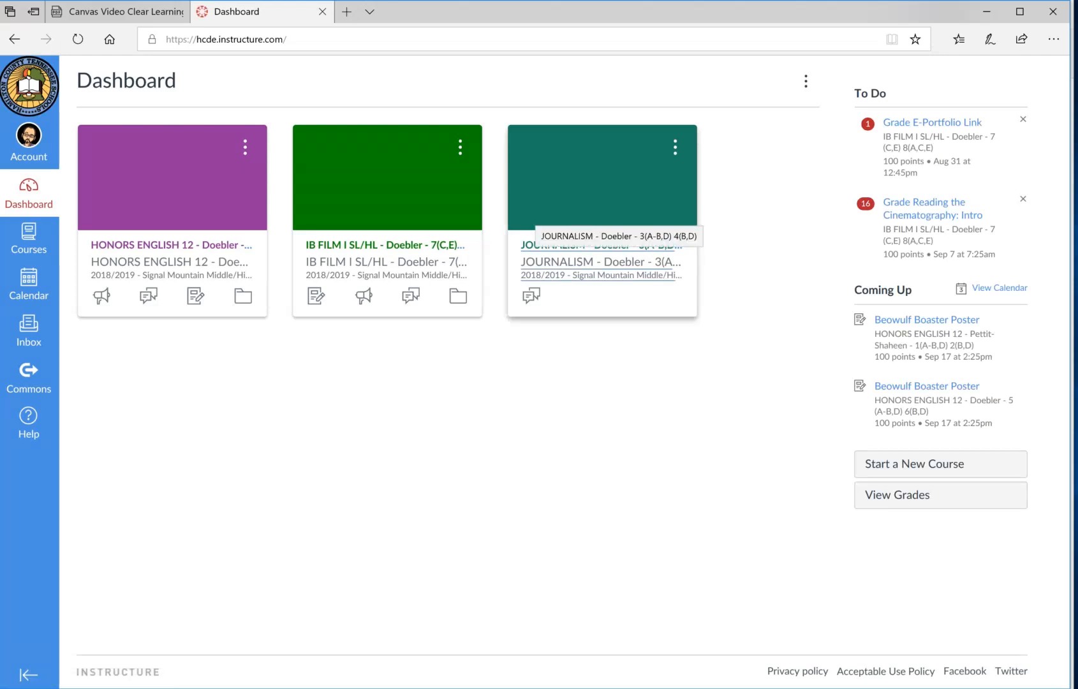
Check the Journalism card's nickname and color options on the Dashboard without changing them, and open the Journalism course.
left_click(561, 245)
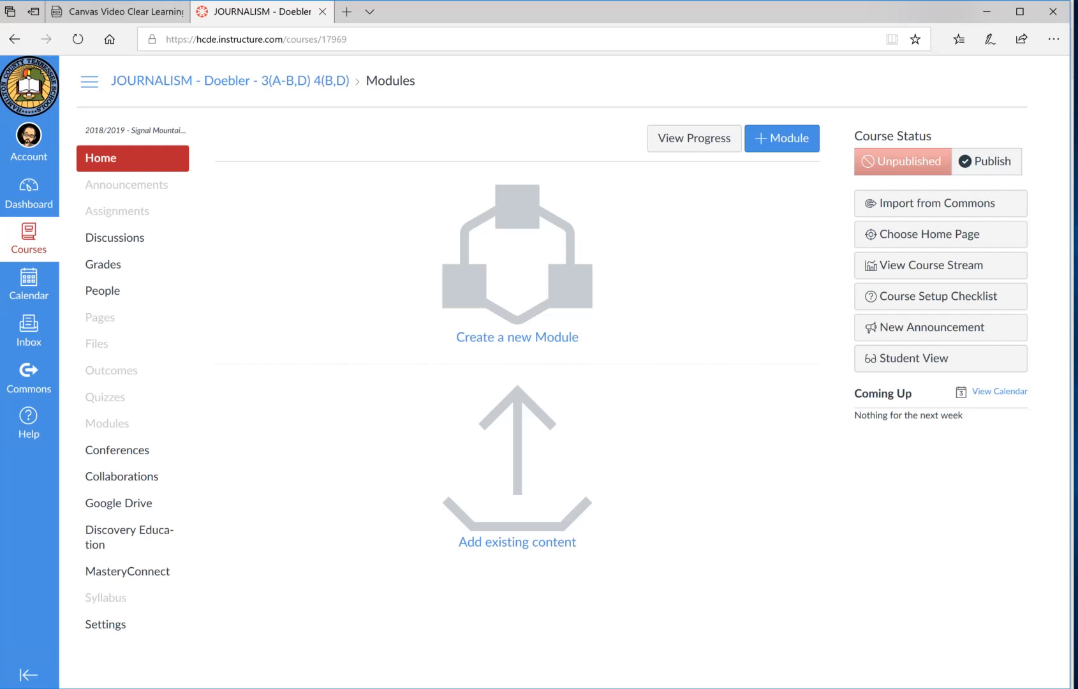
left_click(29, 191)
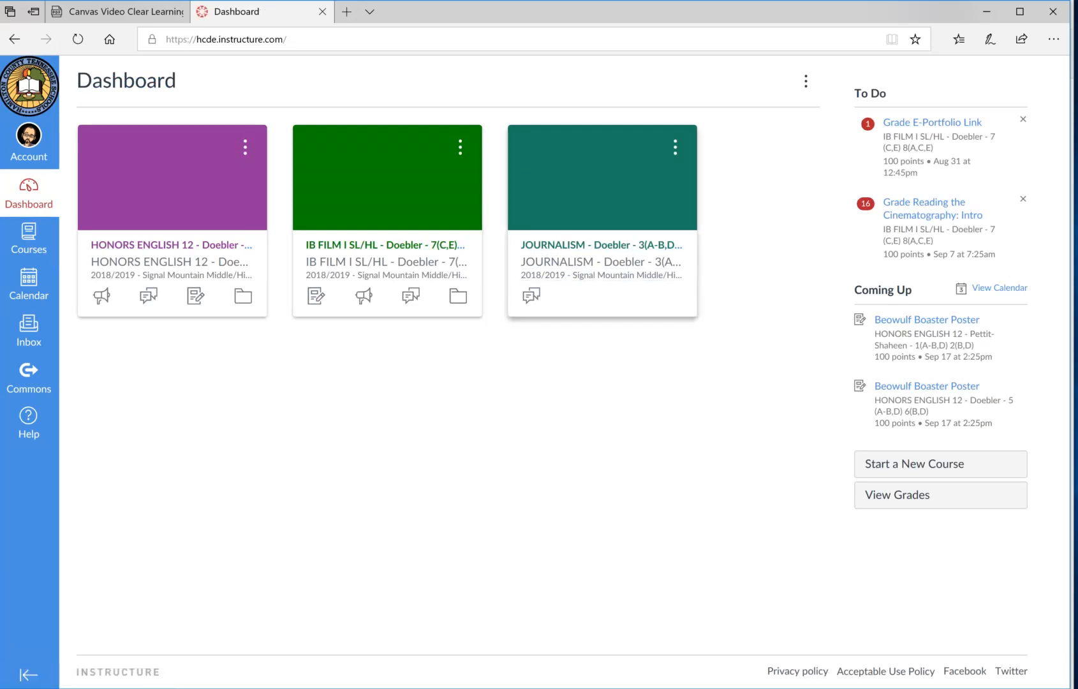
left_click(675, 147)
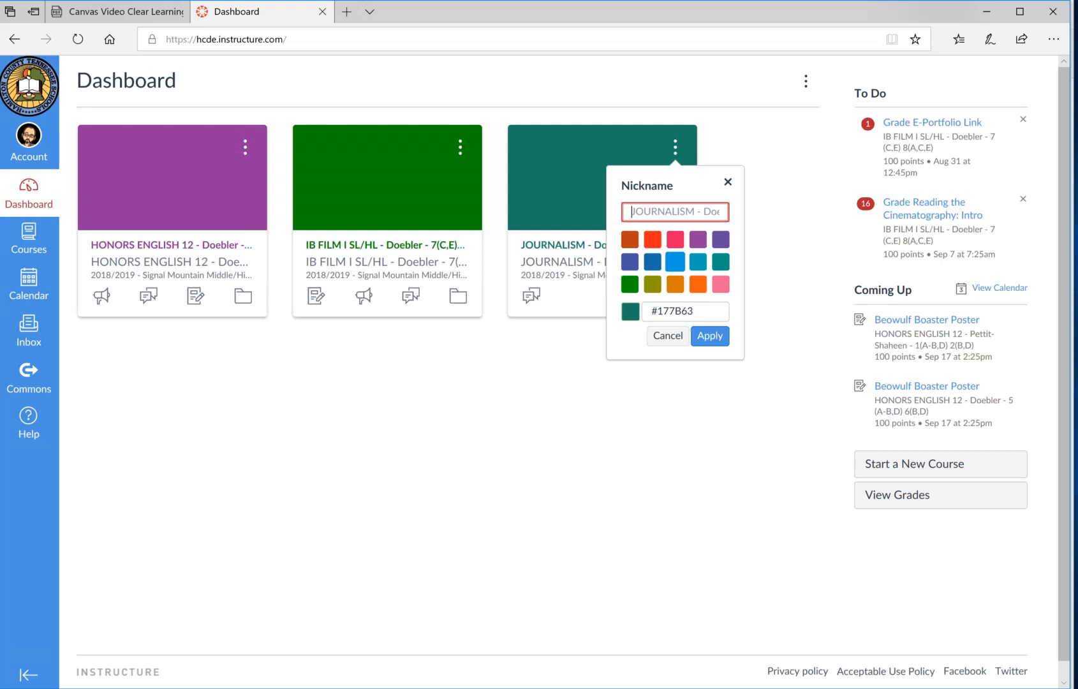
left_click(676, 395)
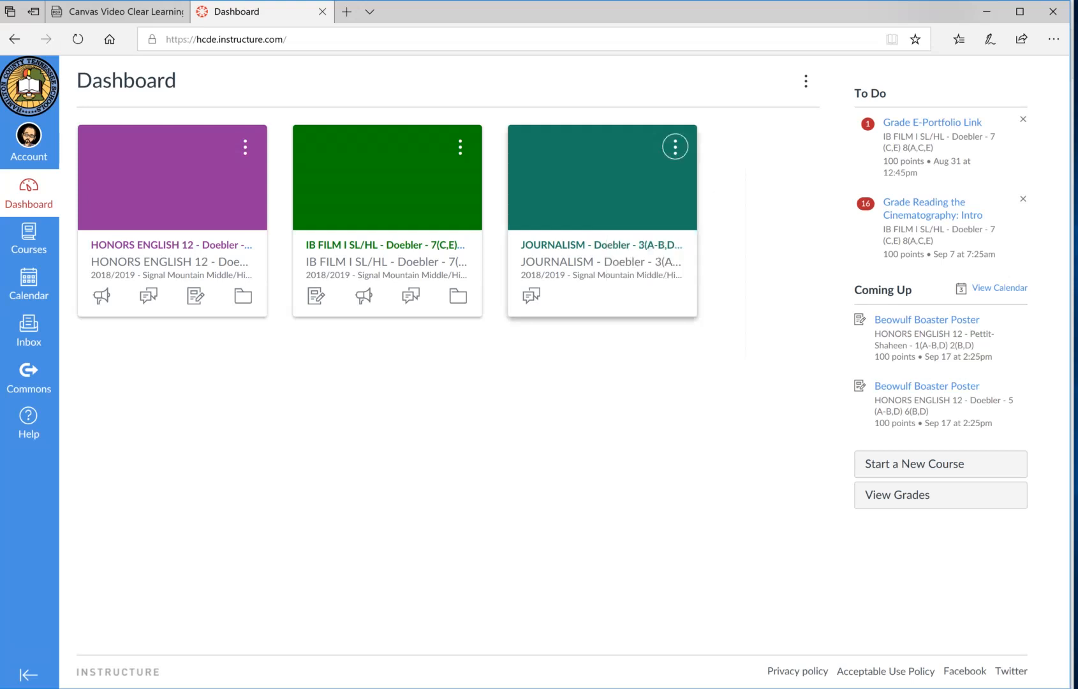
left_click(601, 260)
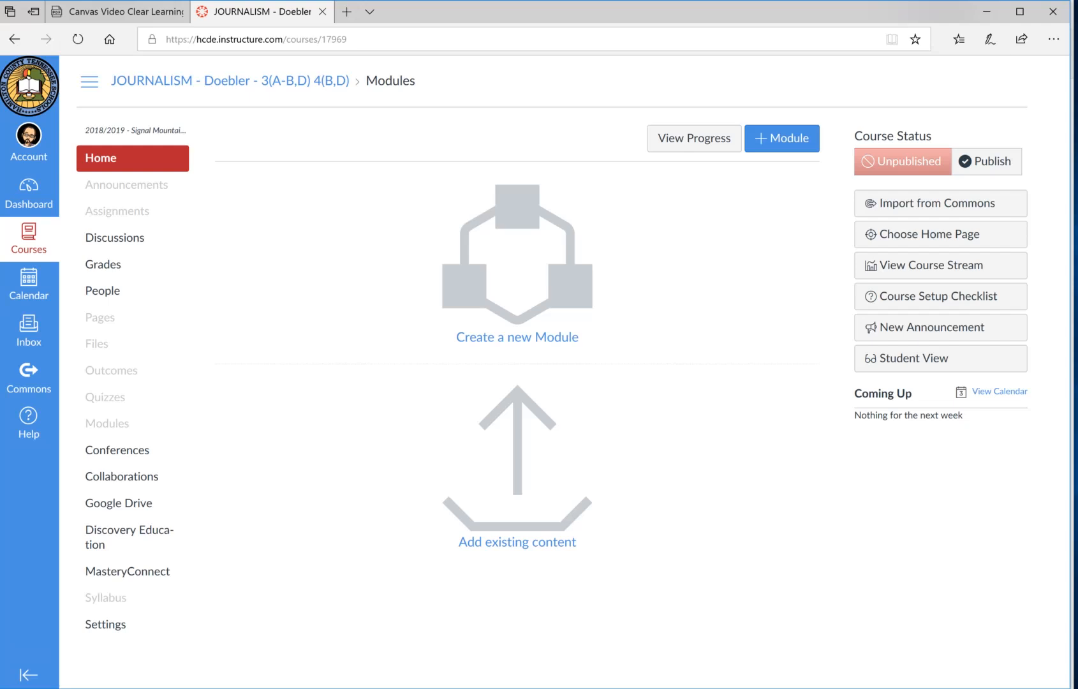
Mark up the empty module area and the course navigation with the web notes pen, and discard the notes.
left_click(990, 39)
mouse_move(645, 199)
left_mouse_down()
mouse_move(278, 288)
mouse_move(697, 520)
mouse_move(543, 156)
left_mouse_up()
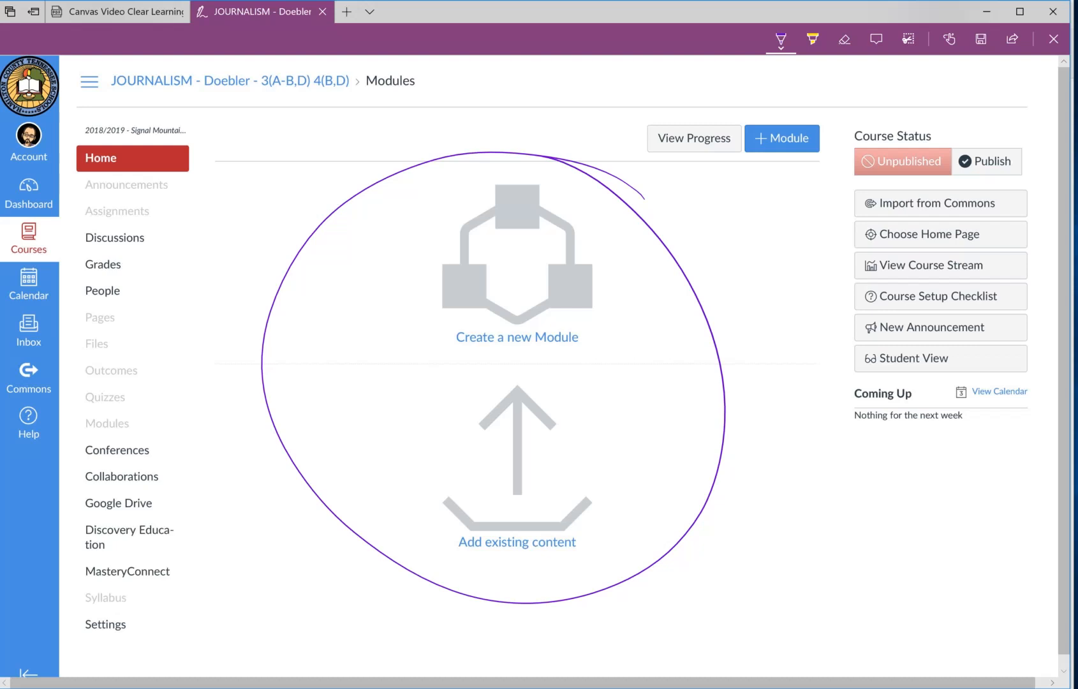
left_click_drag(540, 354, 578, 354)
mouse_move(209, 124)
left_mouse_down()
mouse_move(57, 177)
mouse_move(61, 599)
mouse_move(169, 654)
mouse_move(206, 121)
left_mouse_up()
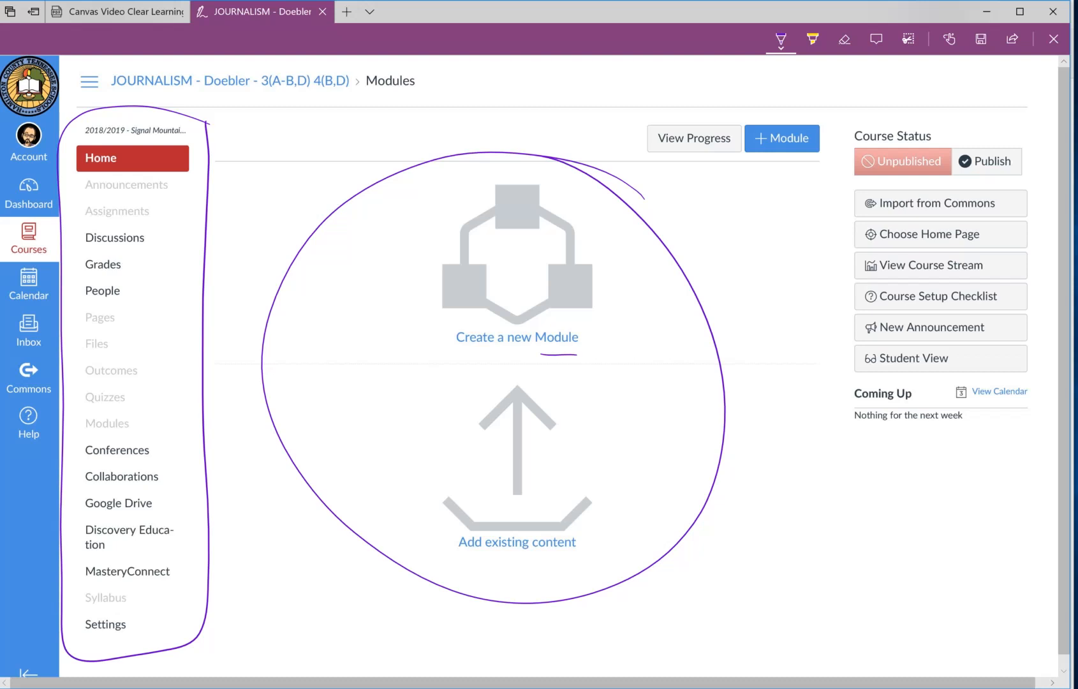
left_click(1053, 39)
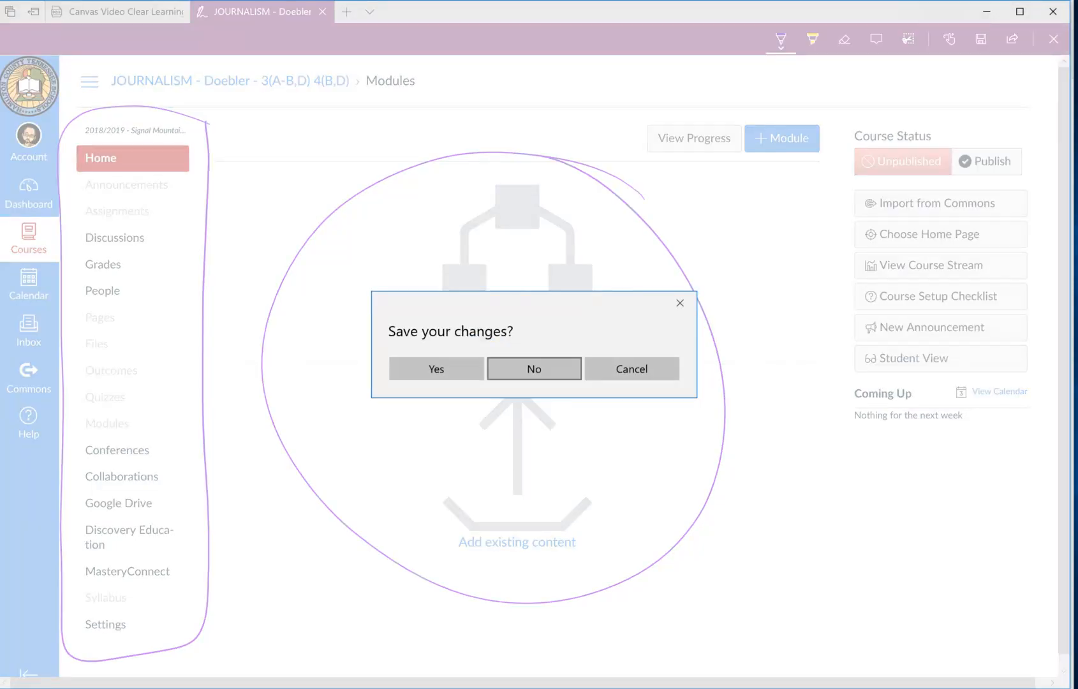
left_click(534, 369)
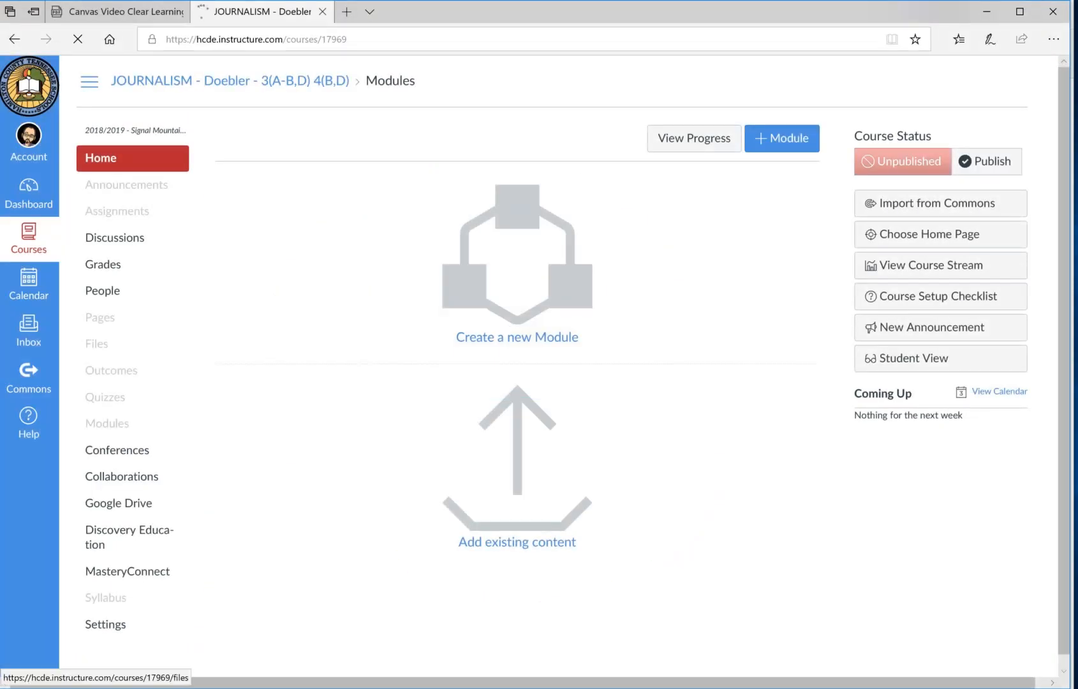
Open the Journalism course's Files page and close its browser tab.
left_click(97, 343)
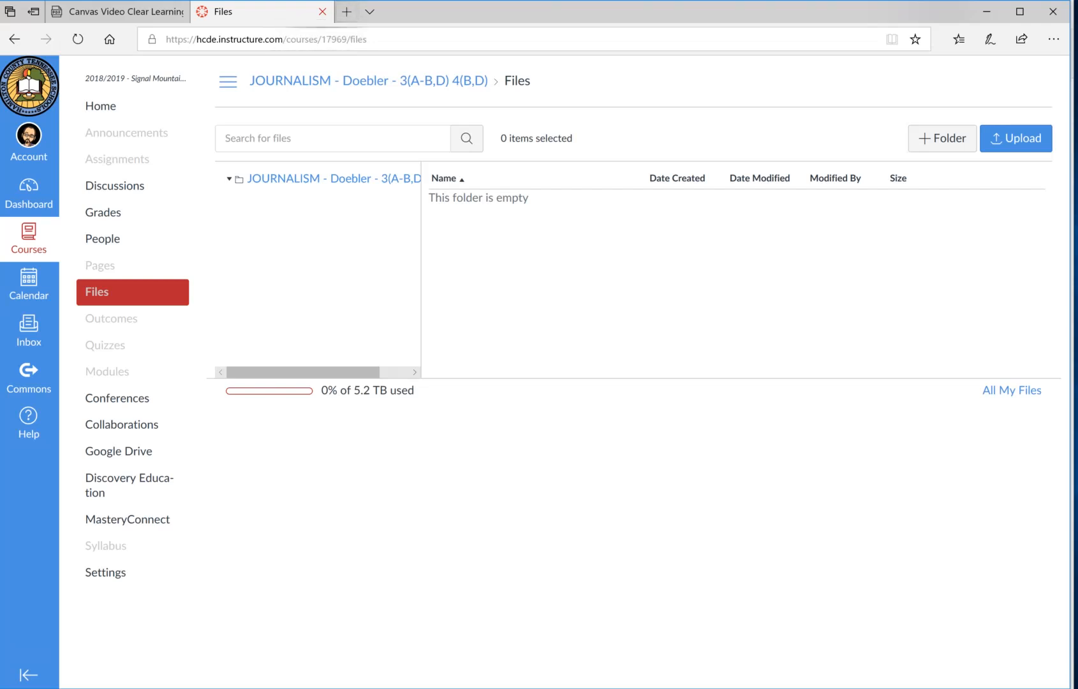
left_click(322, 12)
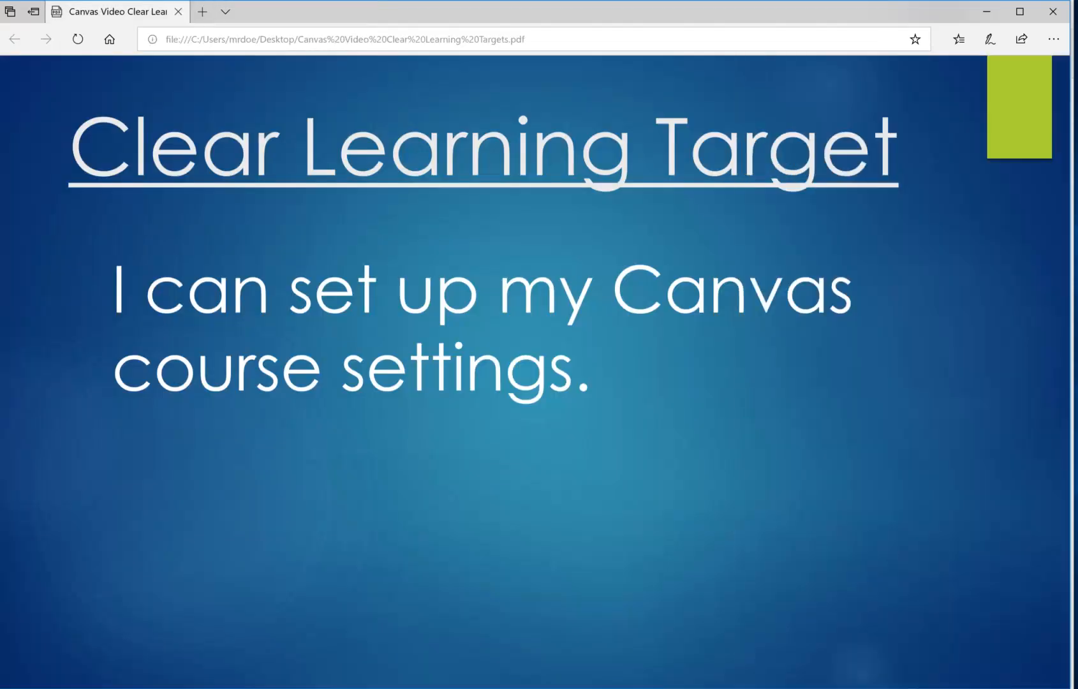
Load hcde.instructure.com in a new browser tab and open the Journalism course from the Dashboard.
left_click(201, 11)
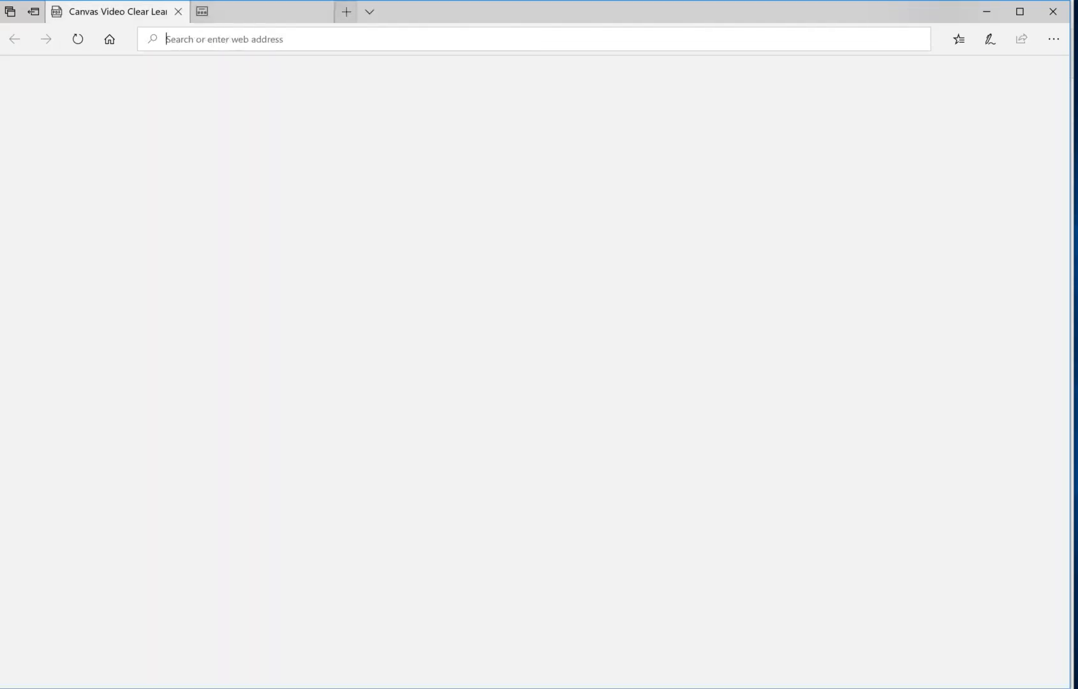
type("hcde.instructure.com/")
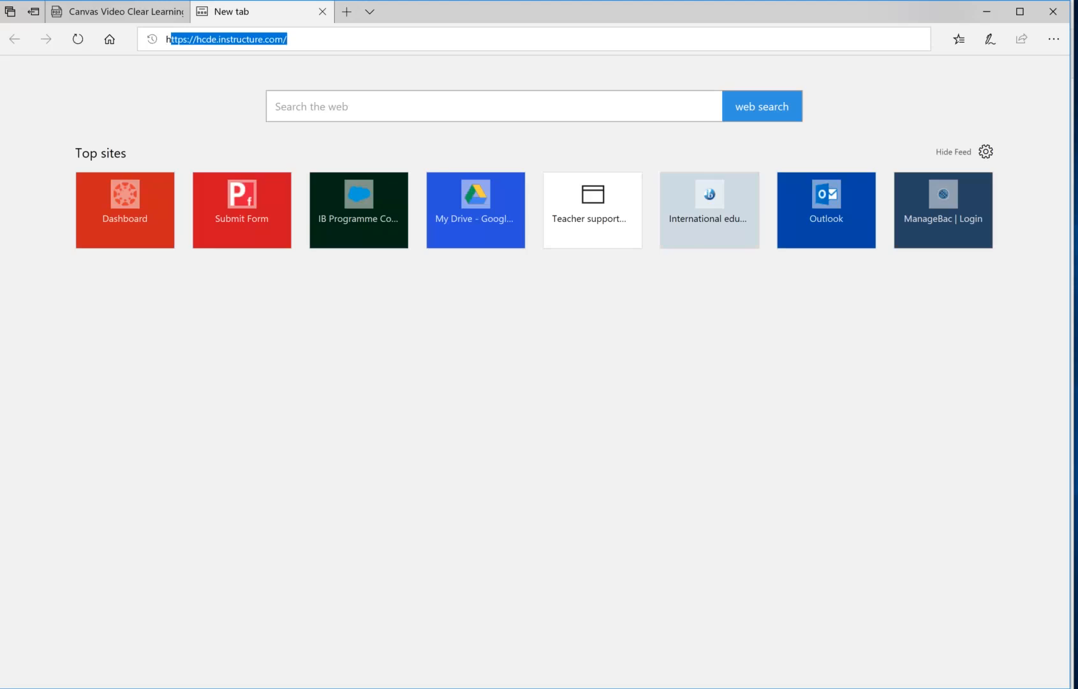
key("Return")
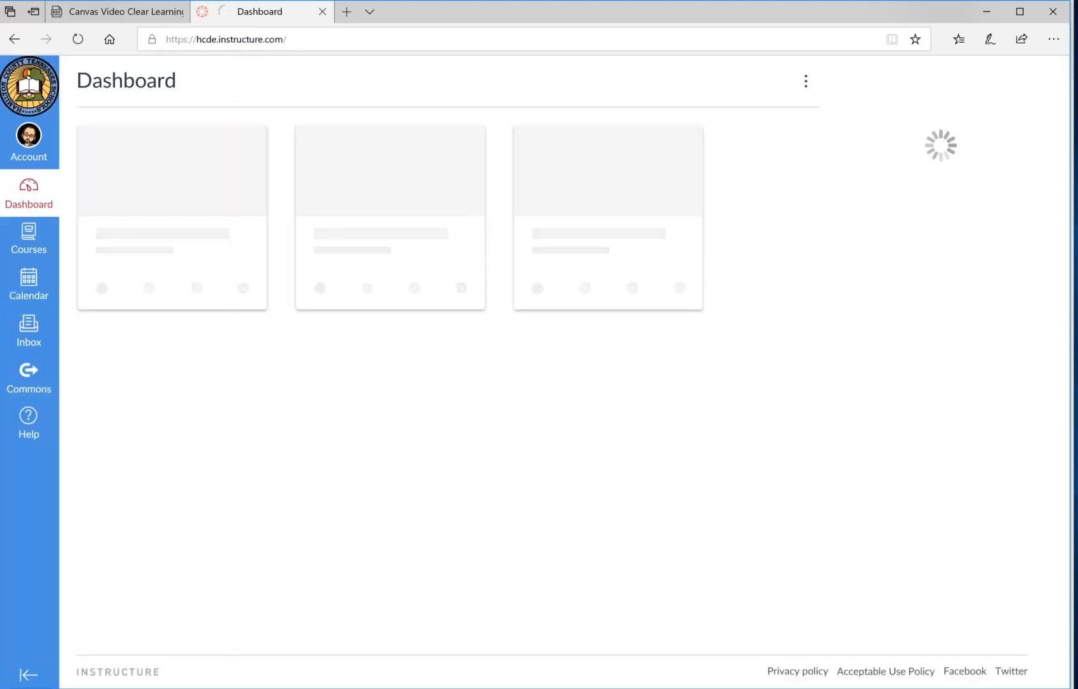
left_click(542, 217)
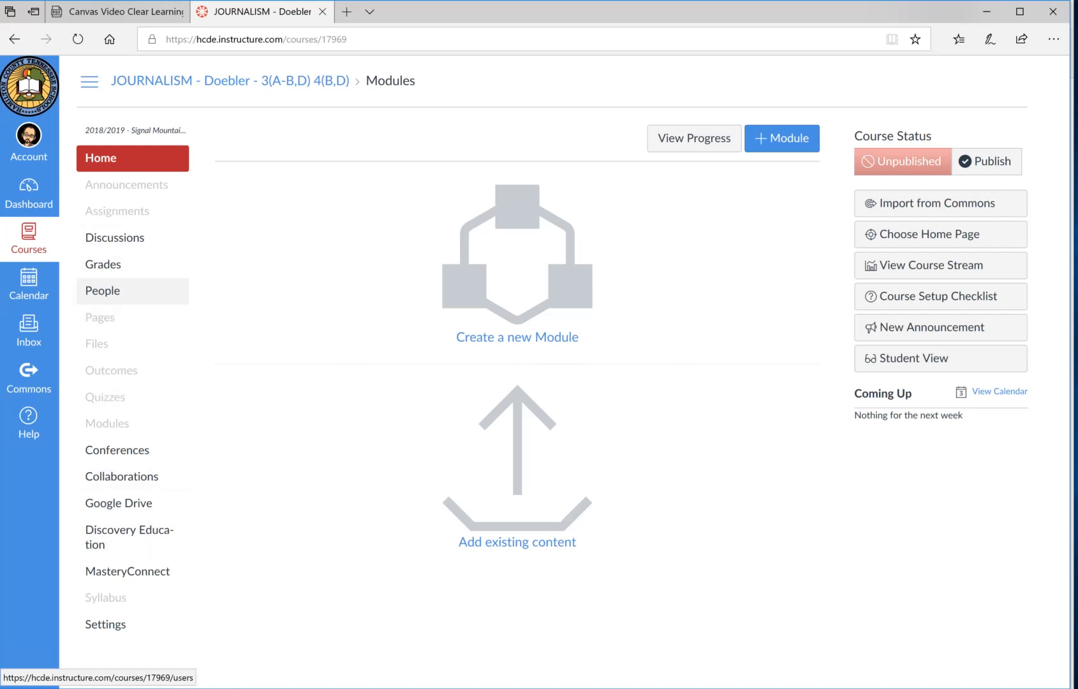
Open the Journalism course's People page and look through the full course roster.
left_click(102, 290)
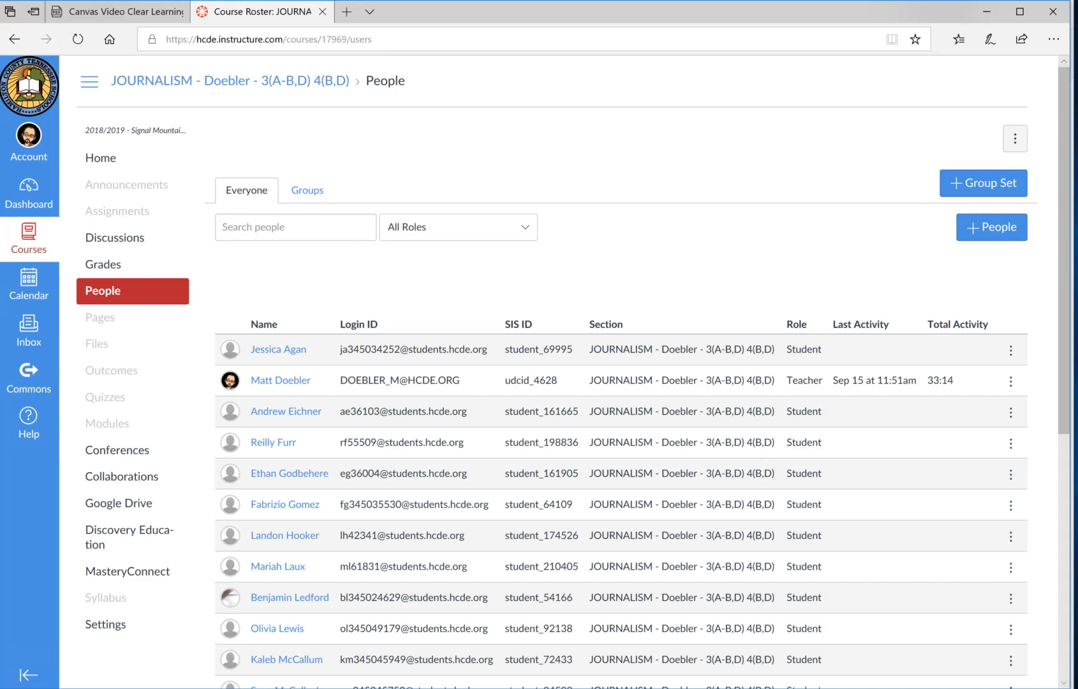
scroll(574, 96, "down", 4)
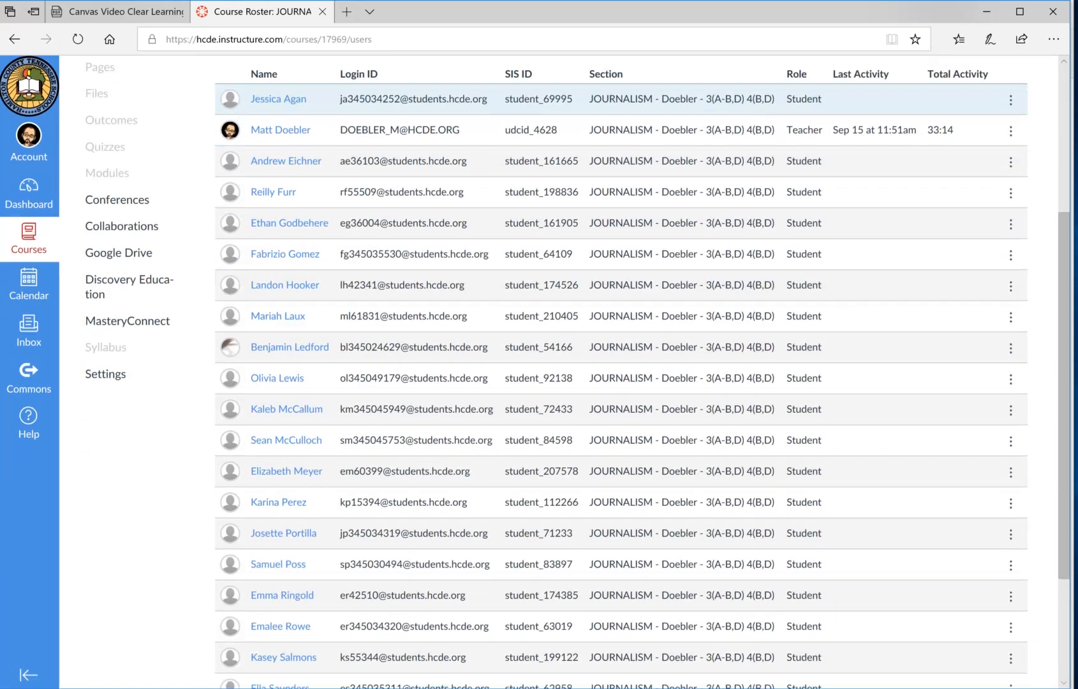
scroll(619, 364, "down", 3)
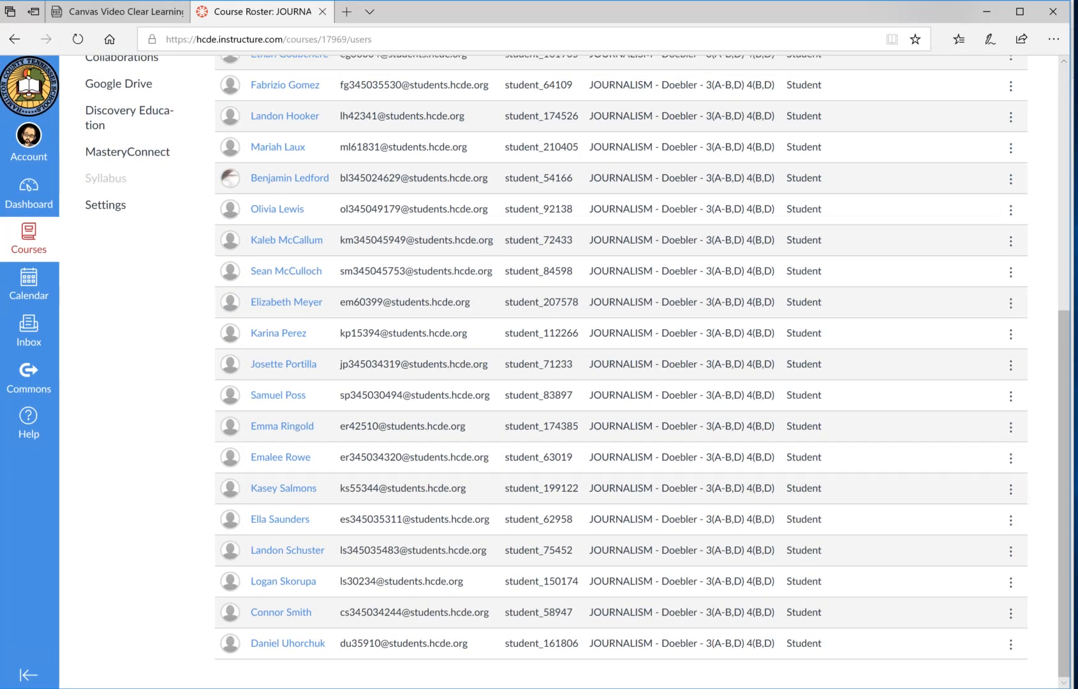
scroll(578, 370, "up", 4)
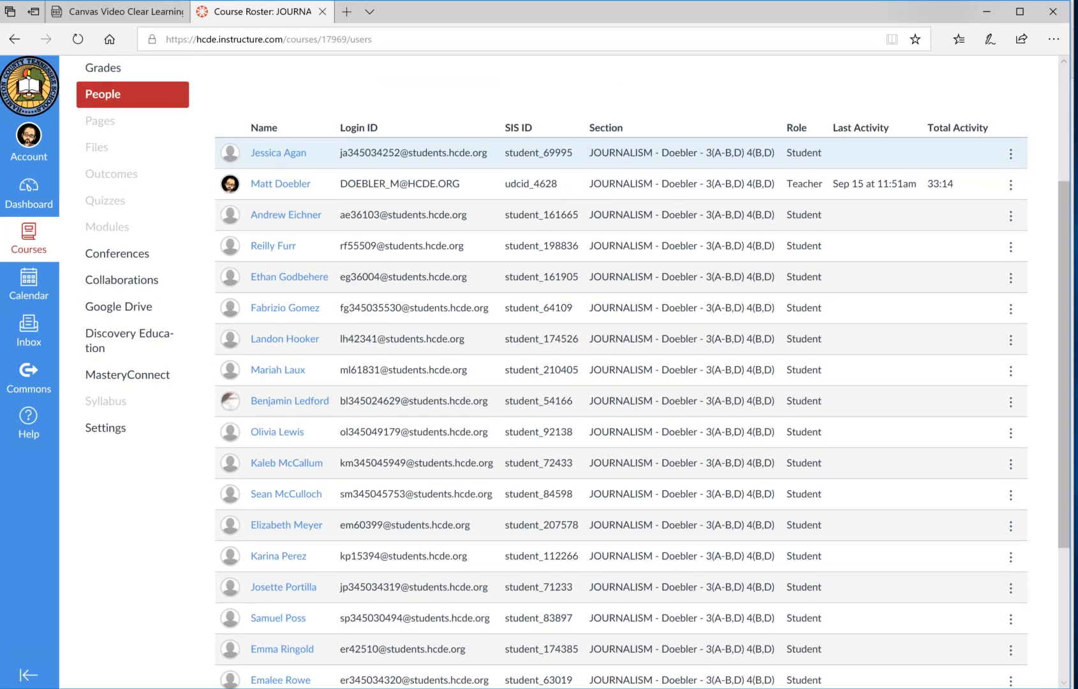
scroll(619, 370, "down", 4)
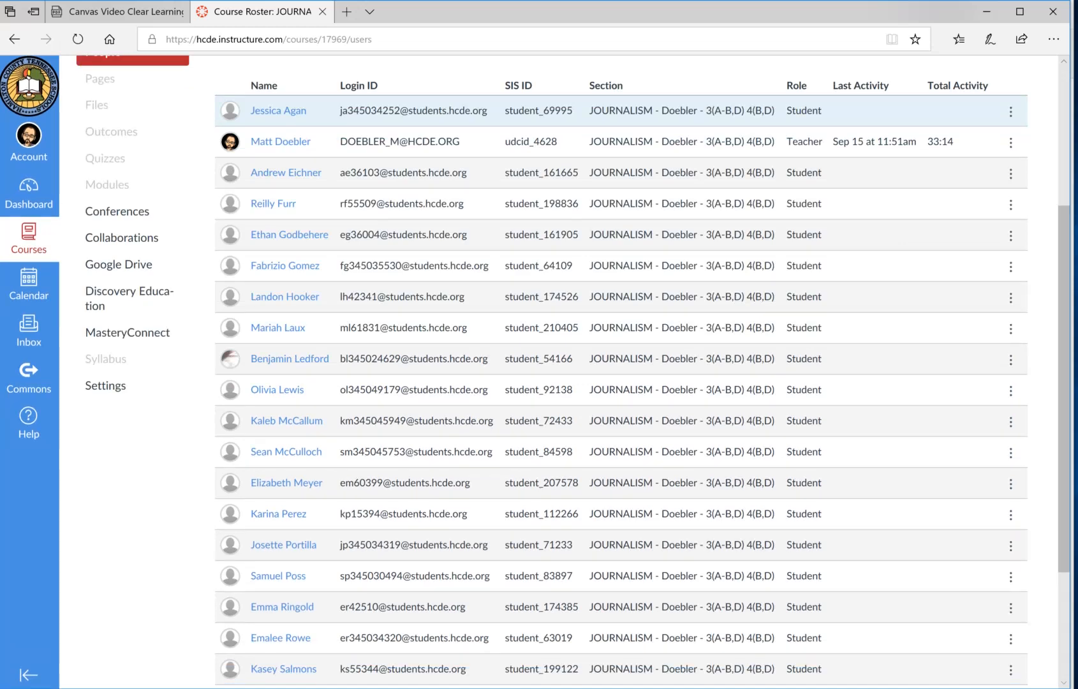
scroll(618, 370, "up", 7)
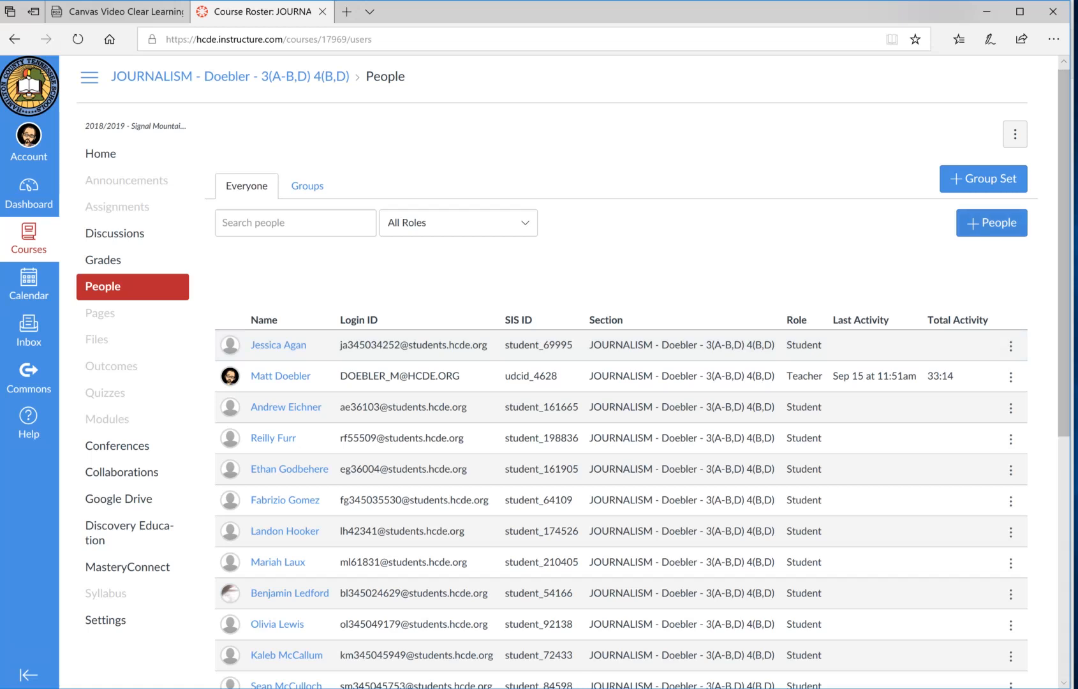
Try the Add People form with the Teacher role and interaction limited to their section, and close it without adding anyone.
left_click(992, 223)
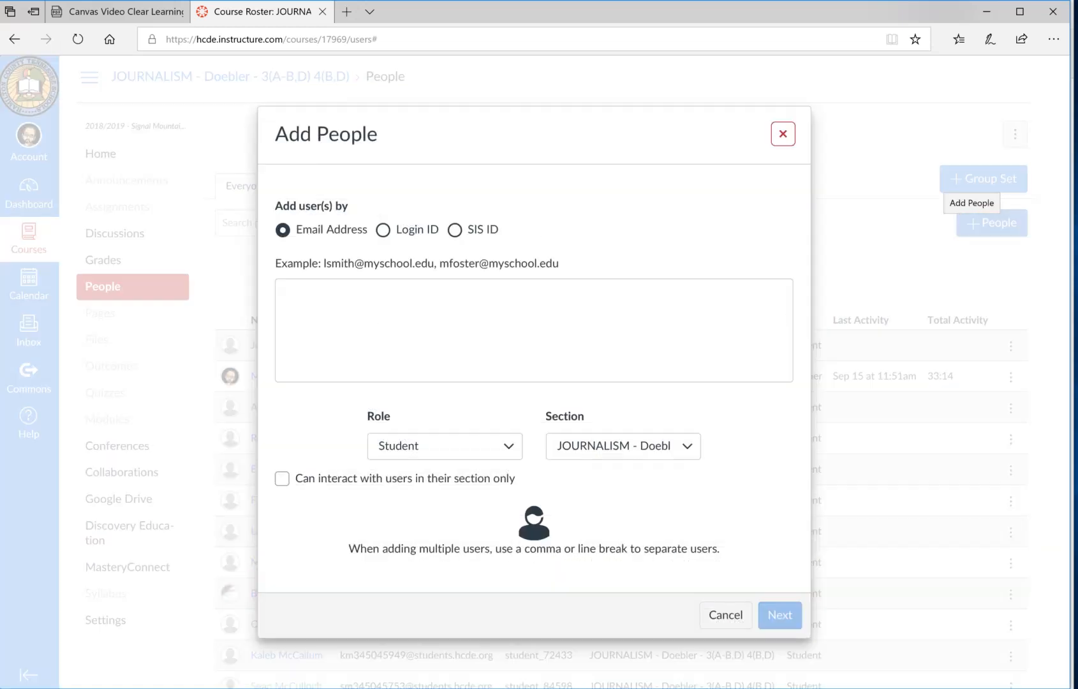
left_click(444, 446)
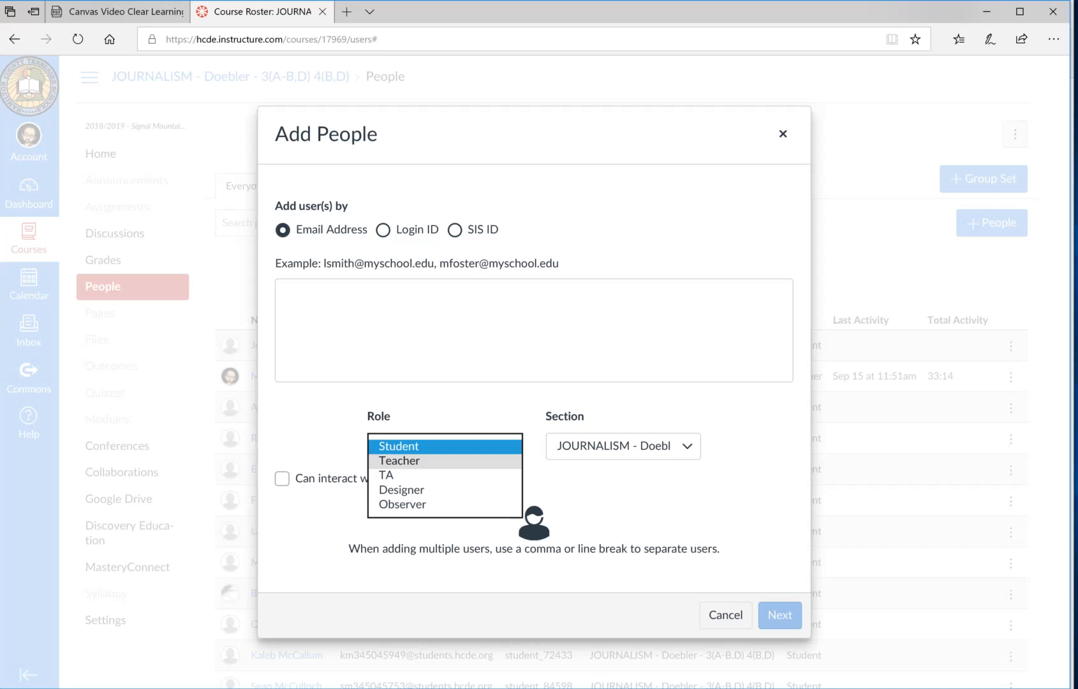
left_click(399, 460)
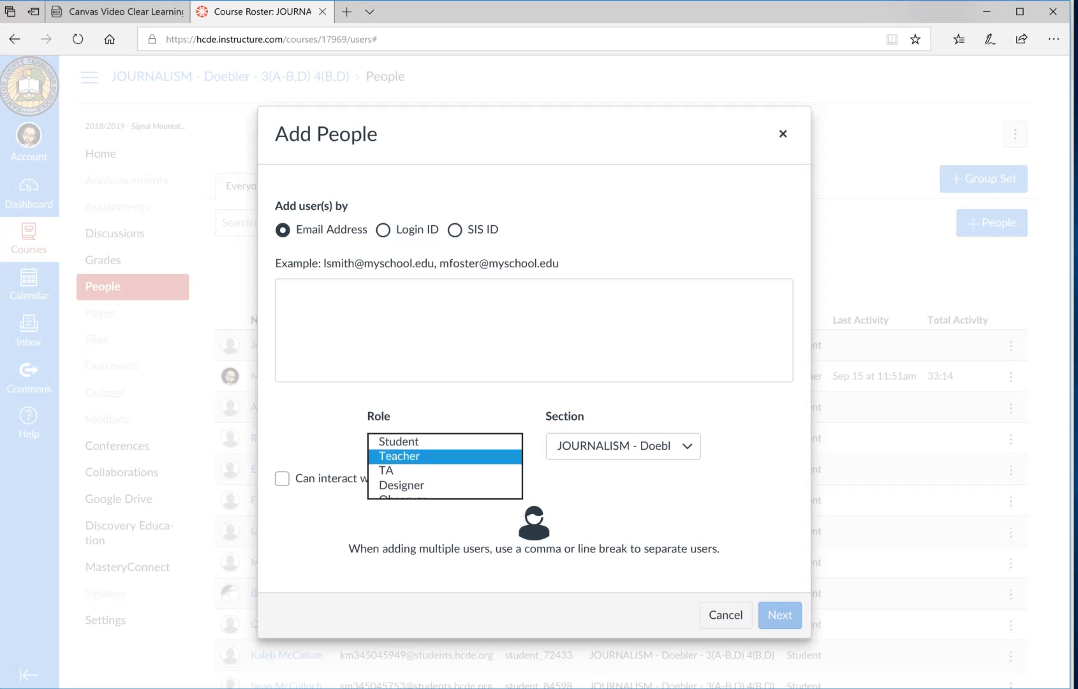
left_click(285, 294)
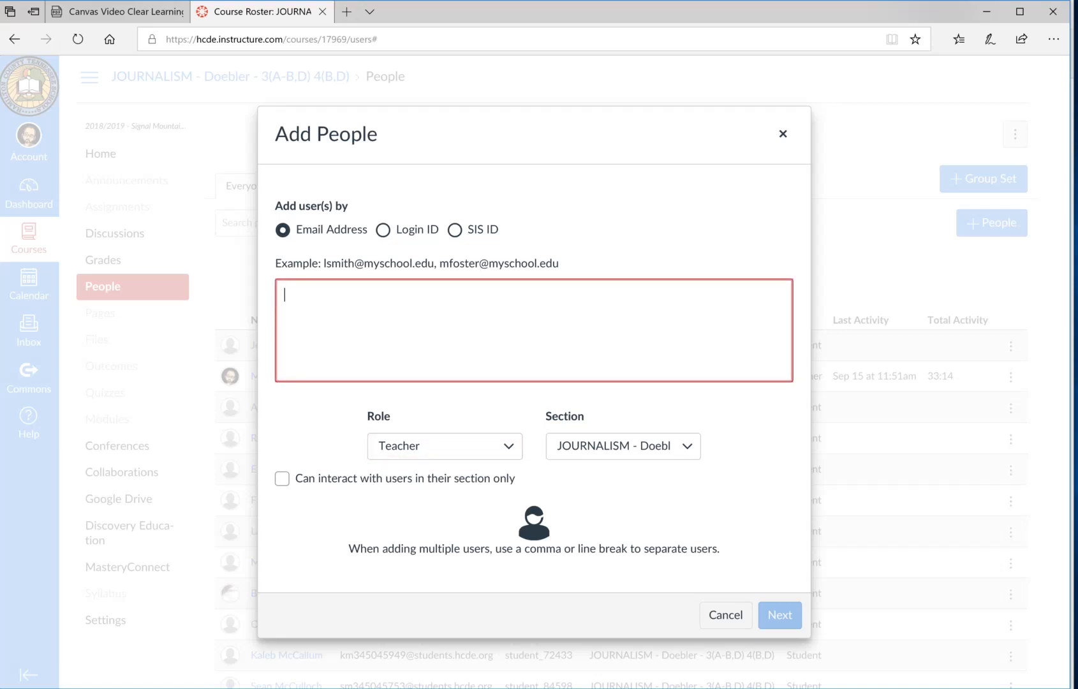
left_click(624, 446)
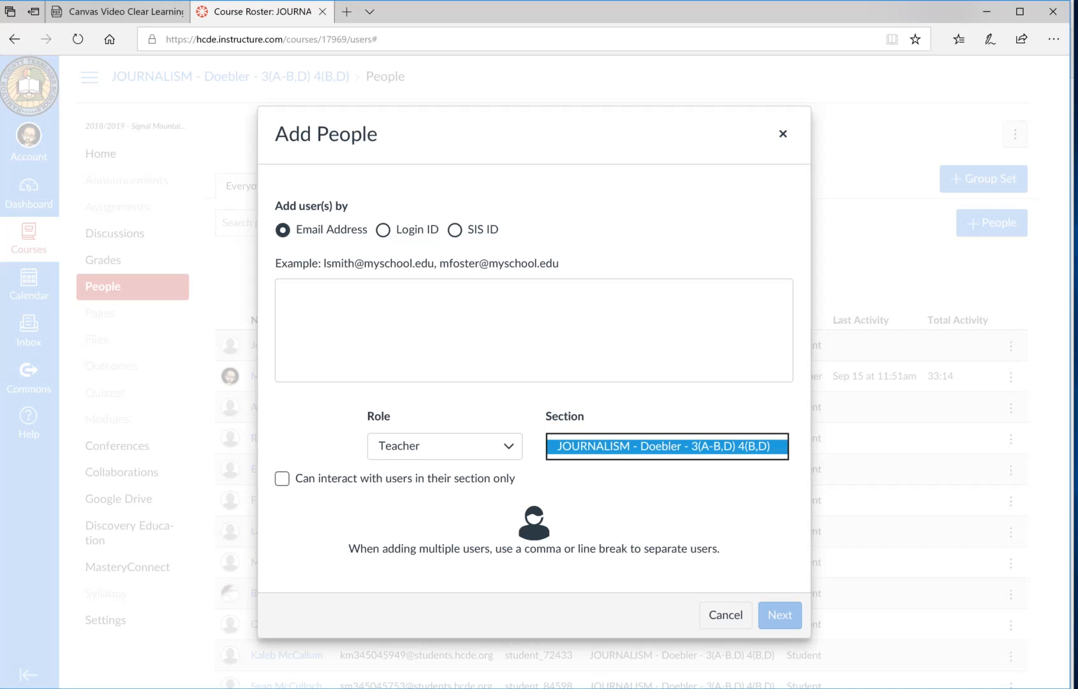
left_click(282, 479)
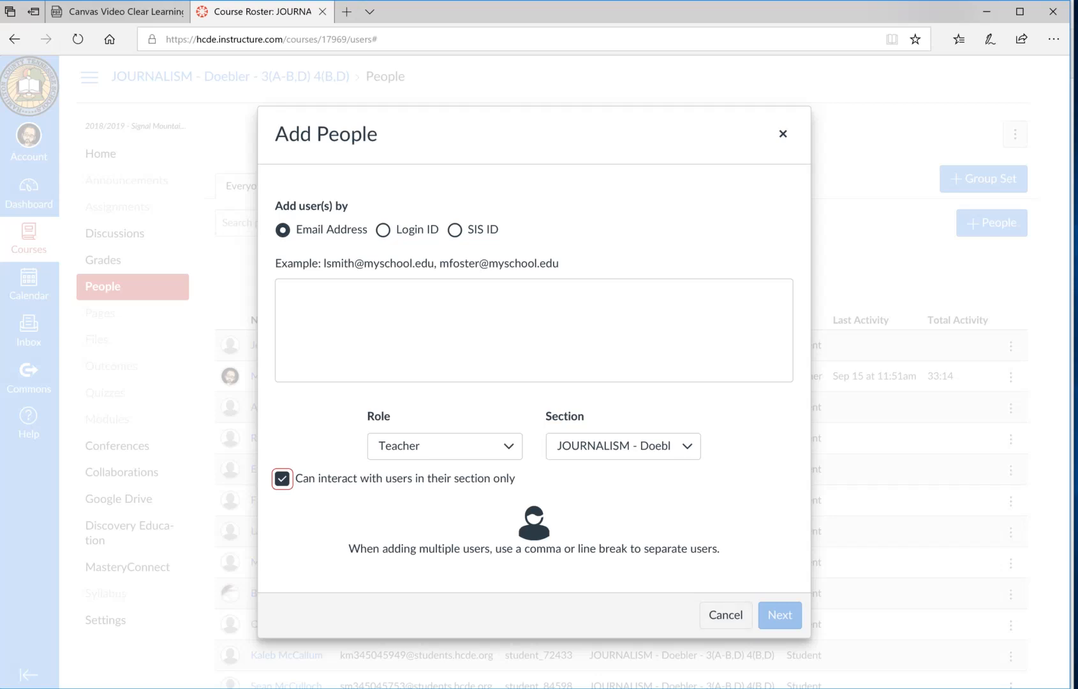
left_click(783, 133)
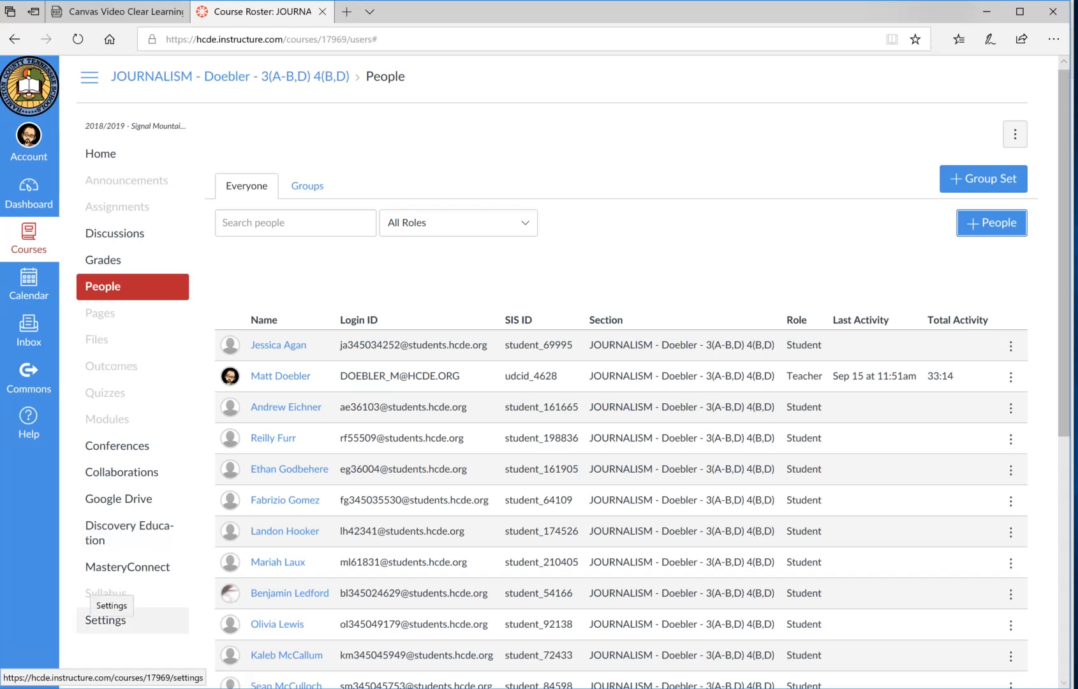
Open the Journalism course's settings and show its Course Details.
left_click(105, 620)
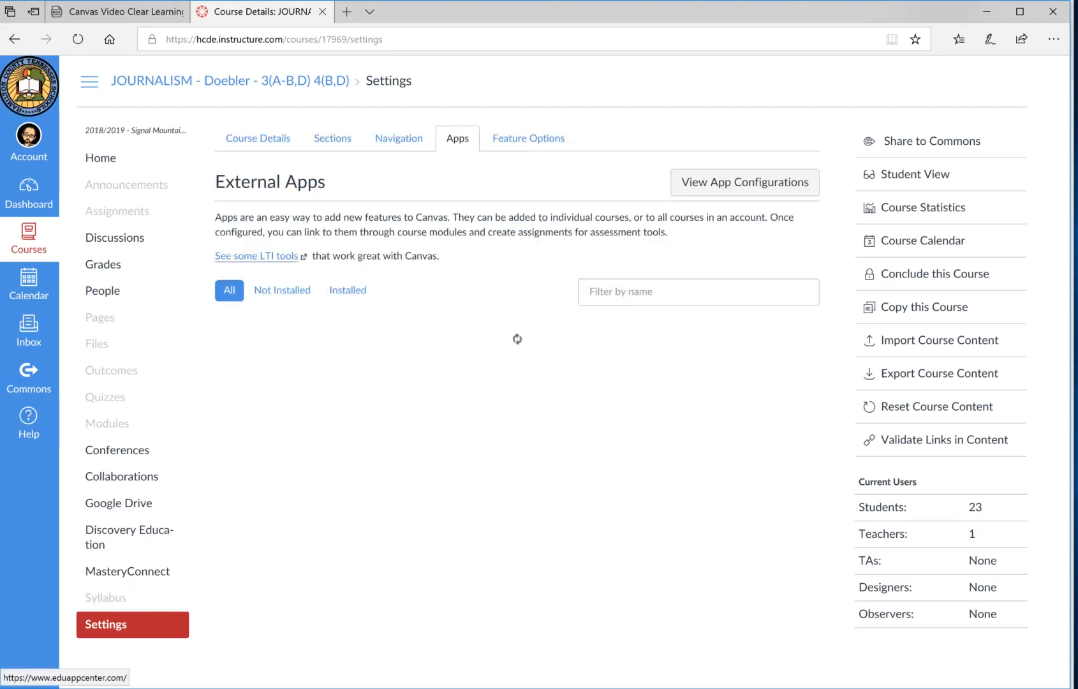
left_click(258, 137)
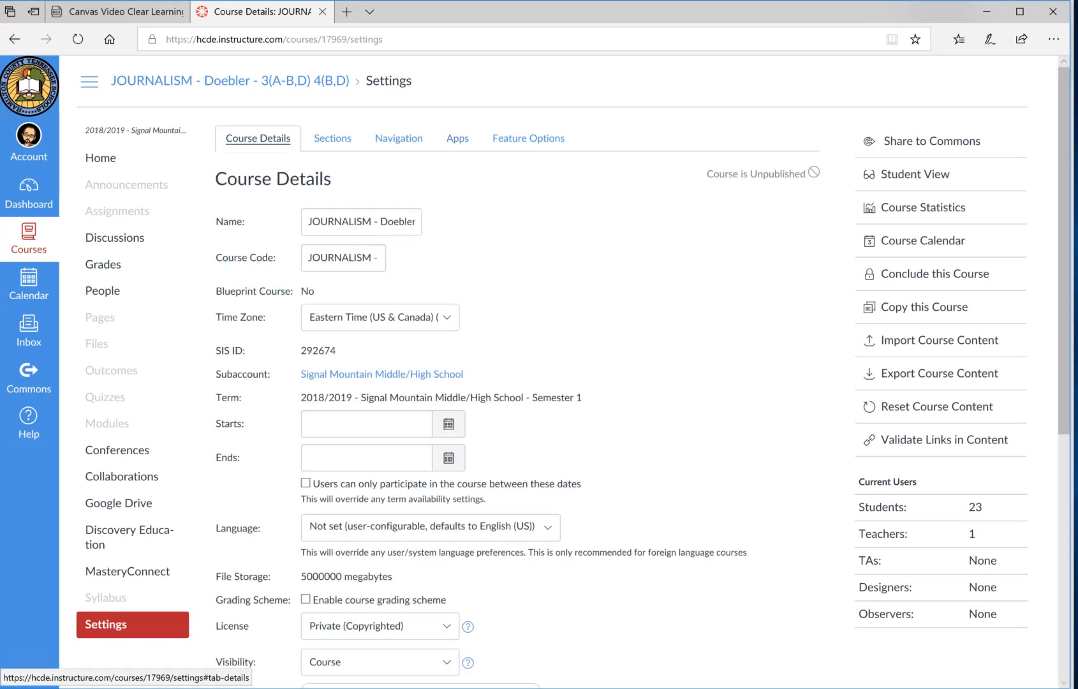
scroll(447, 317, "down", 2)
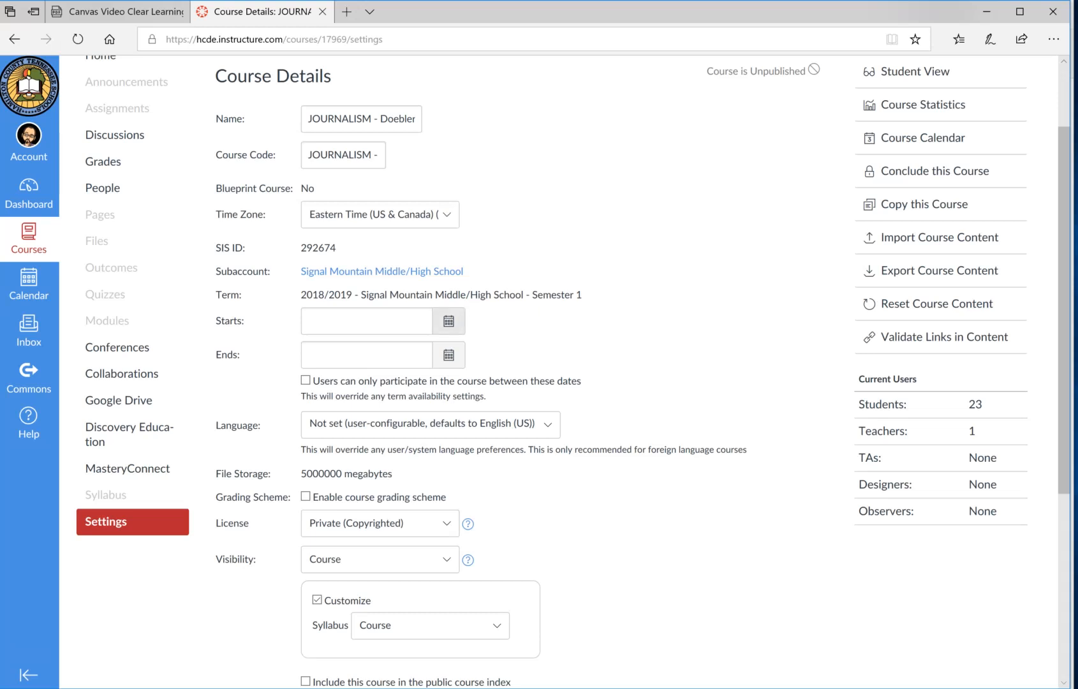
Set the course's start to September 12, 2018 at 5:00 am.
left_click(449, 321)
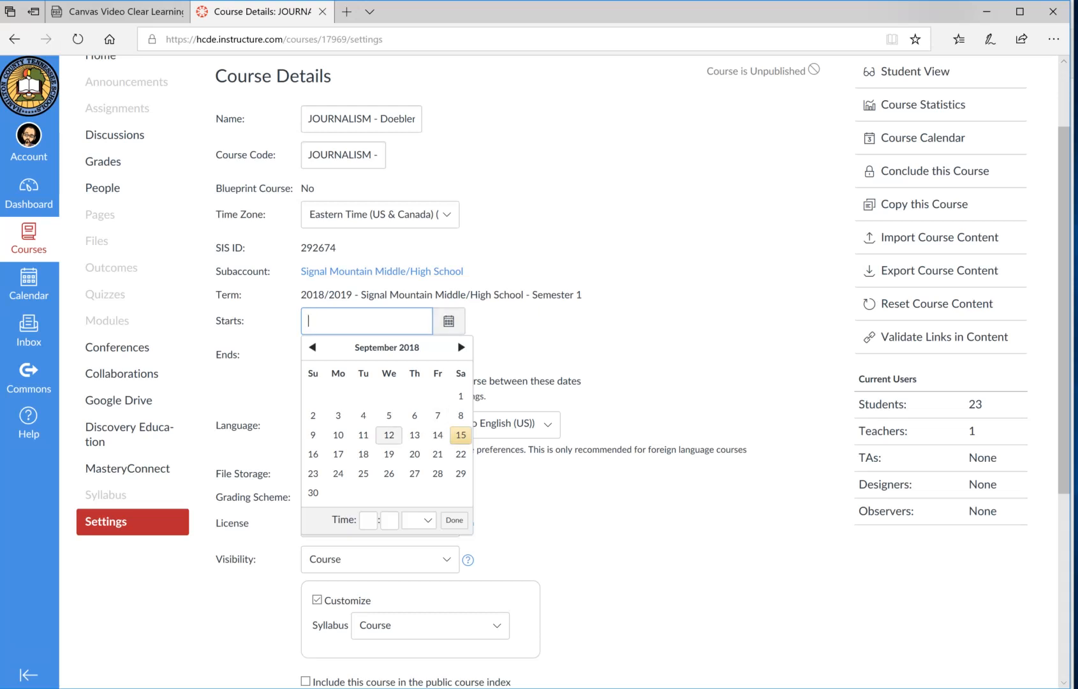
left_click(388, 435)
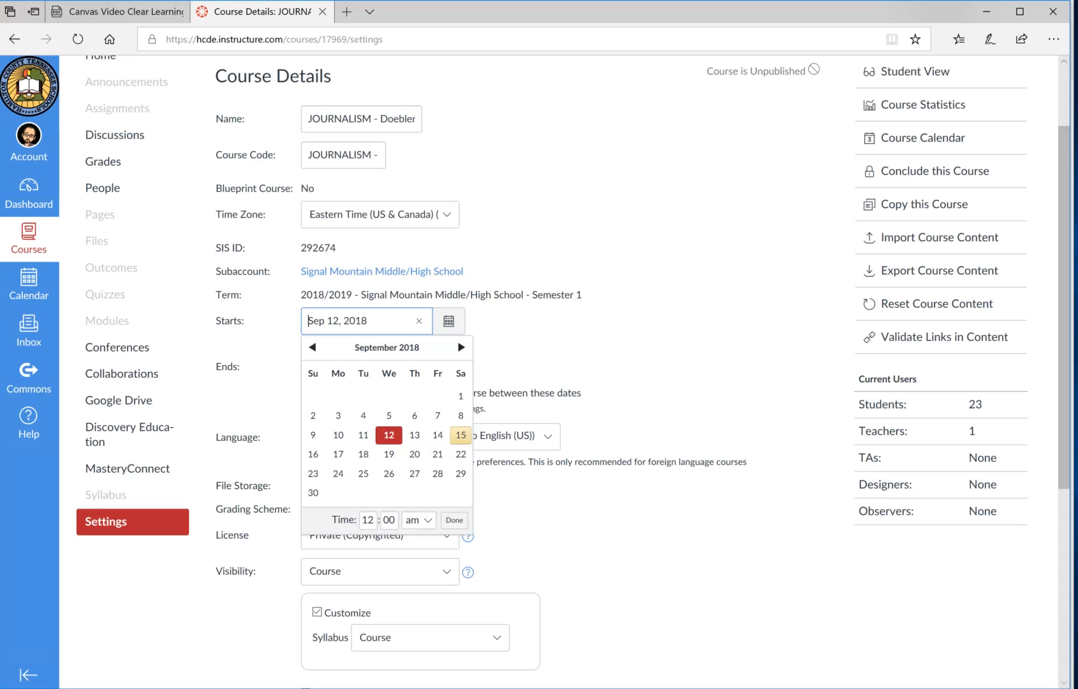
left_click(368, 520)
double_click(368, 520)
type("5")
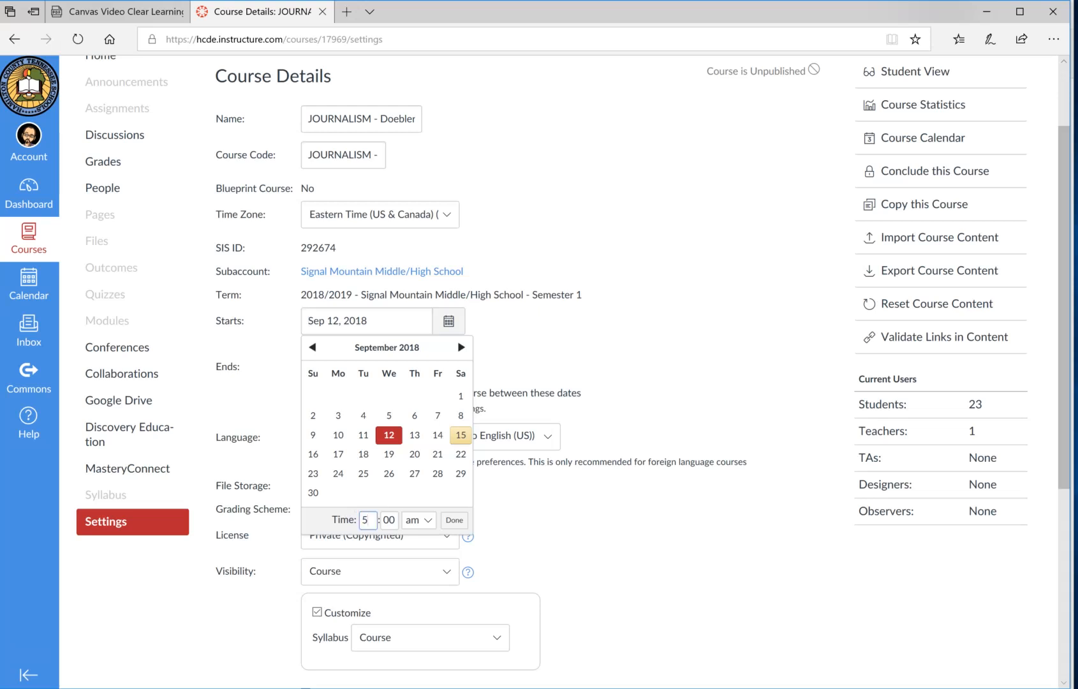
left_click(426, 520)
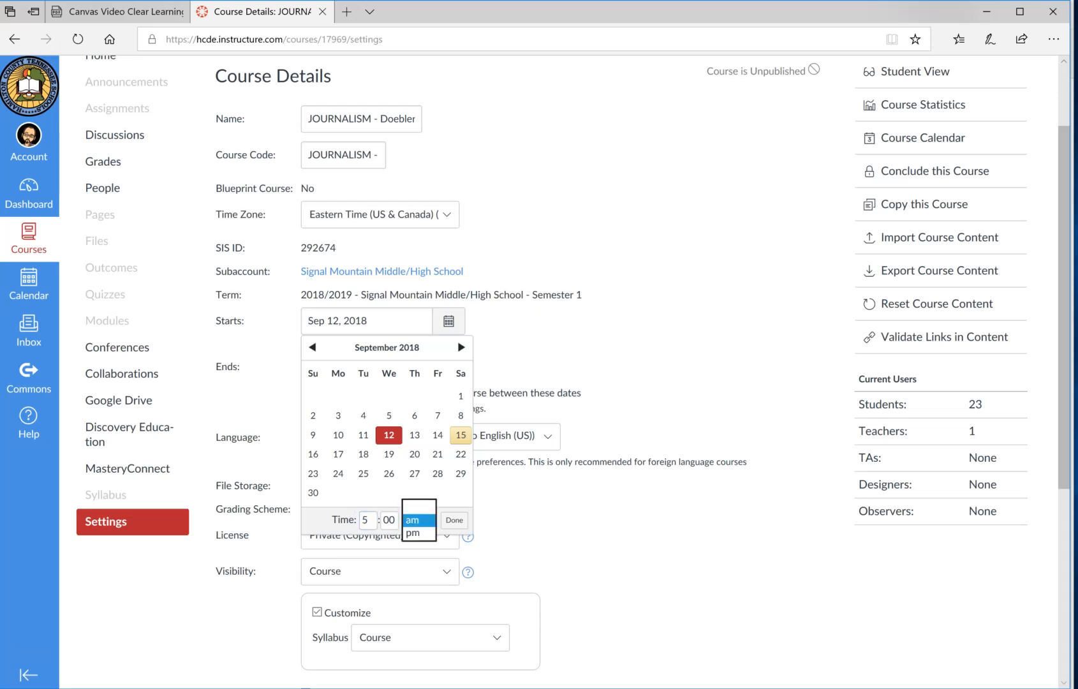
left_click(454, 521)
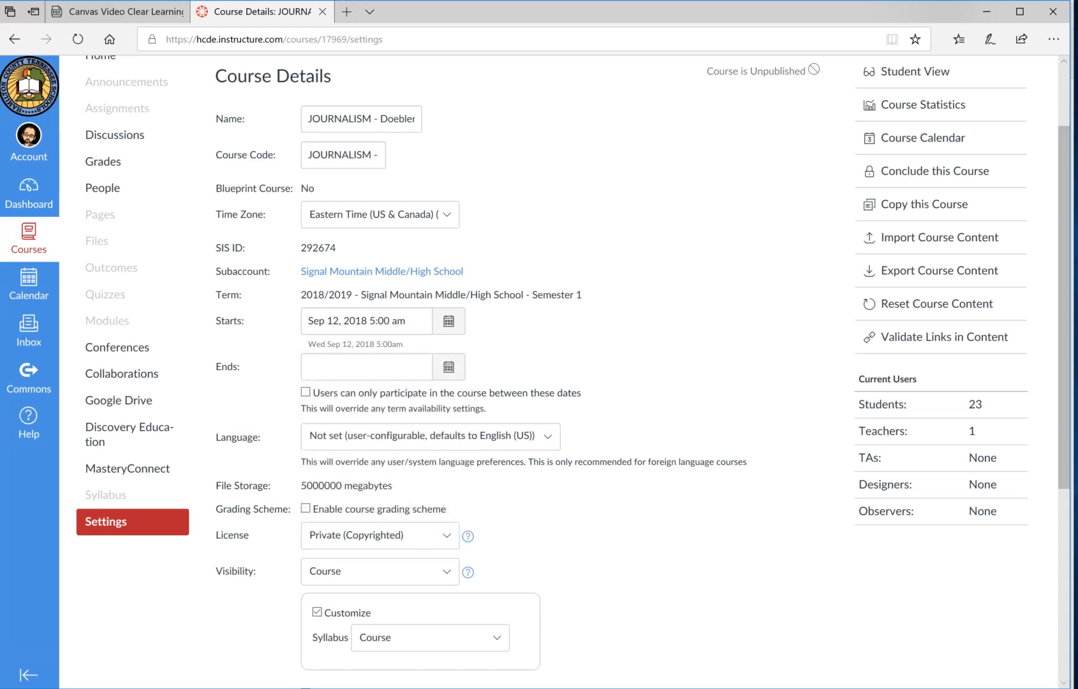
Try to change the hour of the course's start time to 6.
left_click(449, 321)
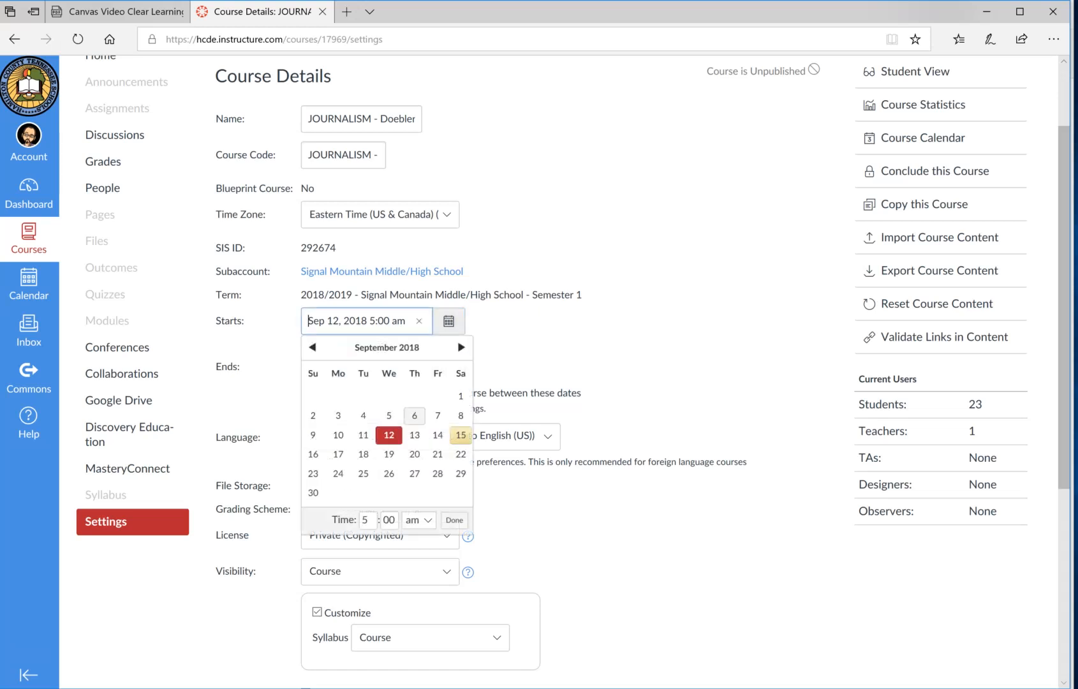
left_click(368, 520)
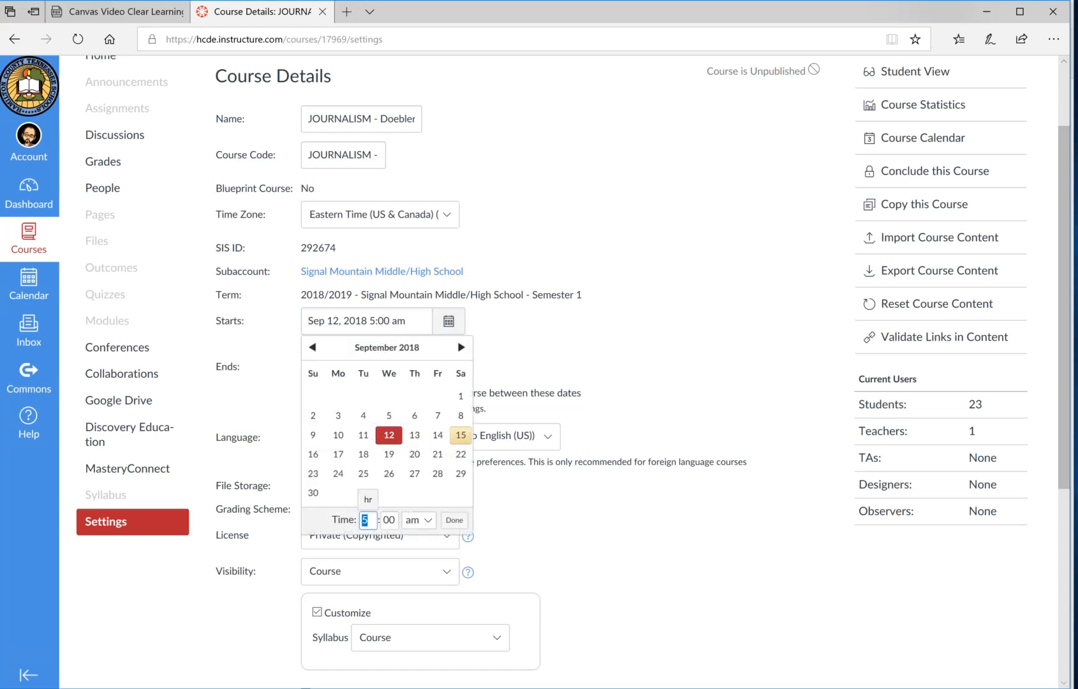
type("6")
key("Return")
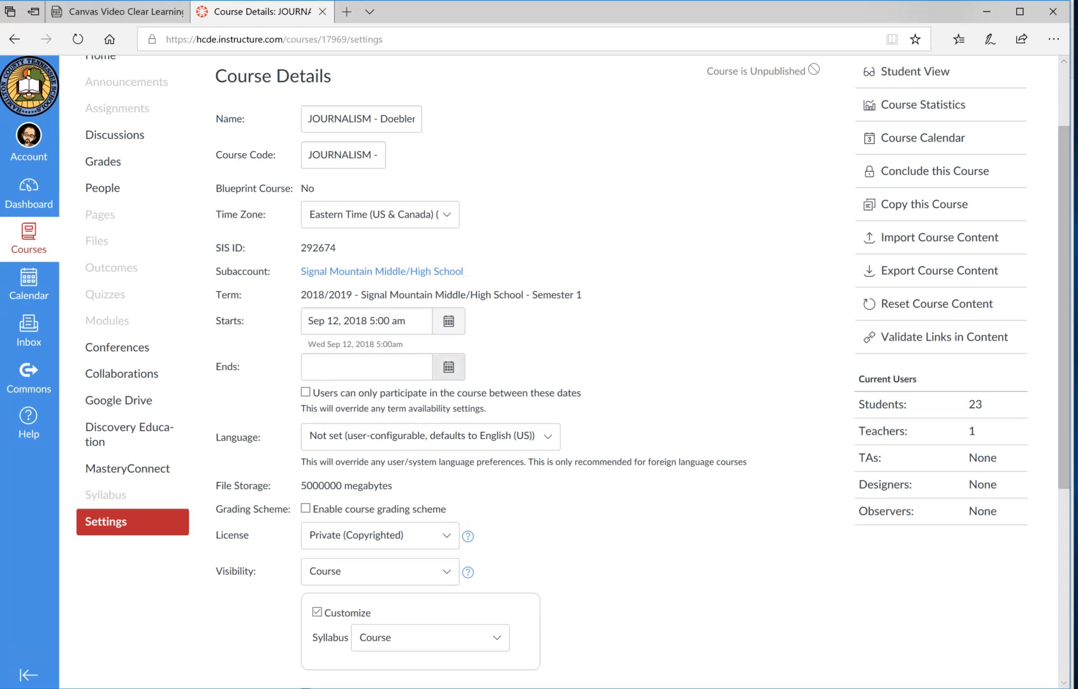
Set the course's end date to December 31, 2018.
left_click(449, 367)
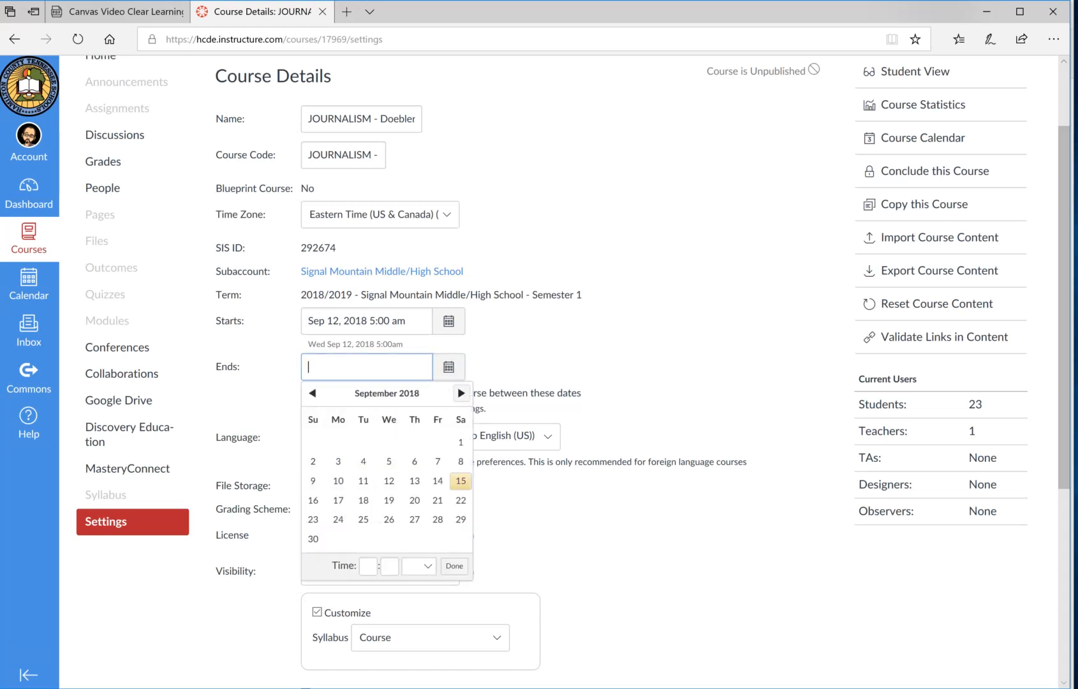
left_click(460, 393)
left_click(460, 393)
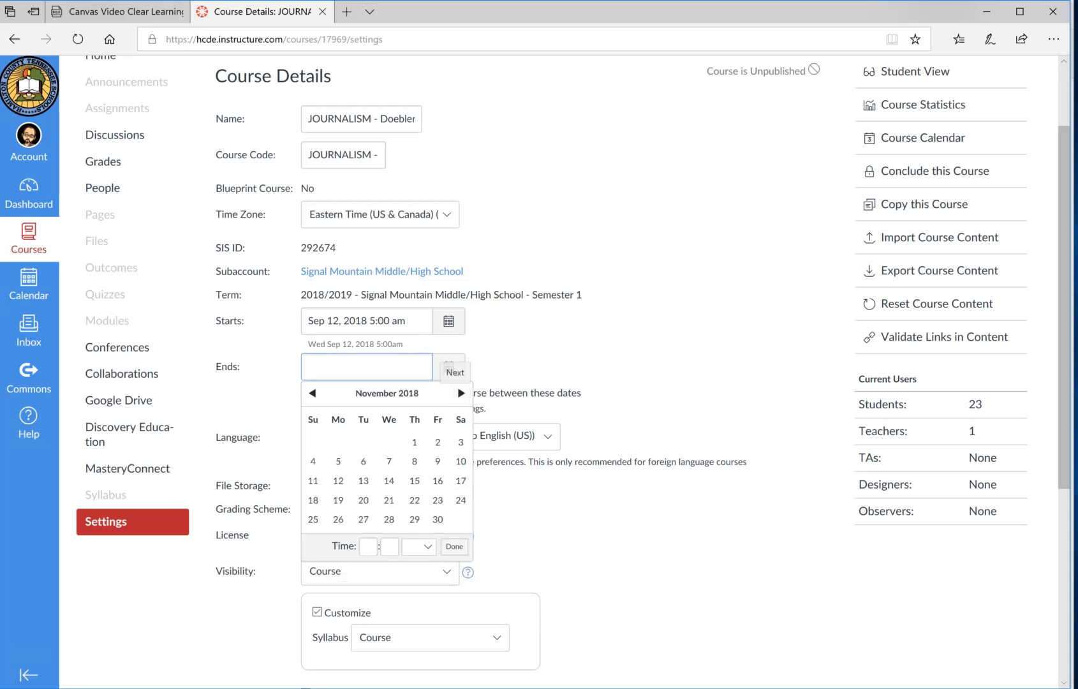
left_click(461, 393)
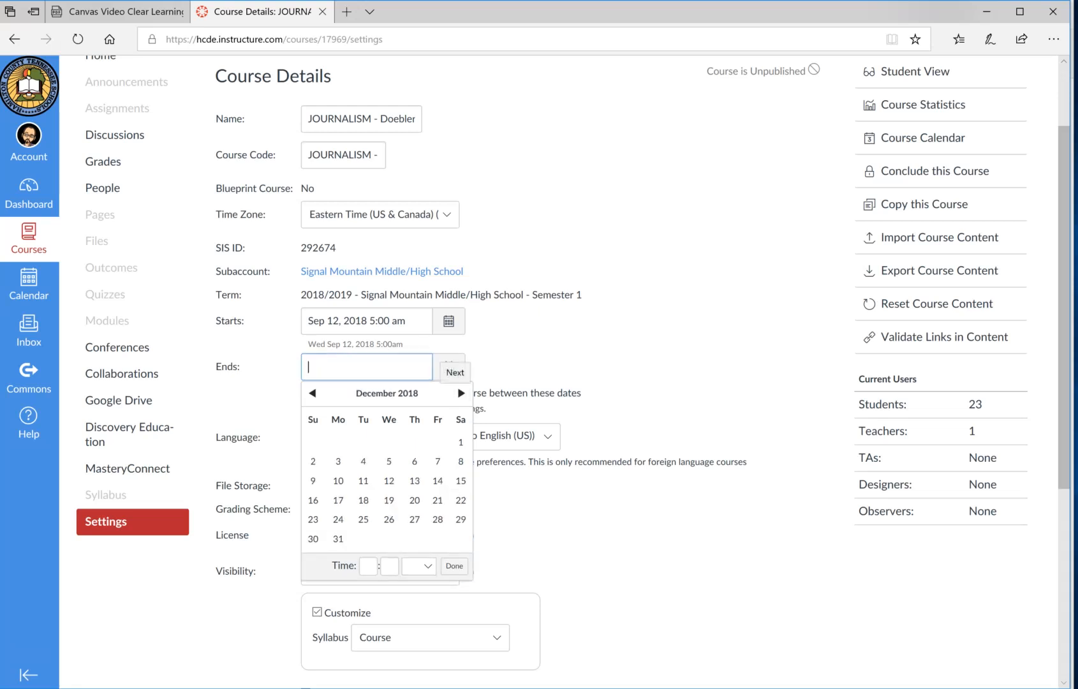
left_click(338, 539)
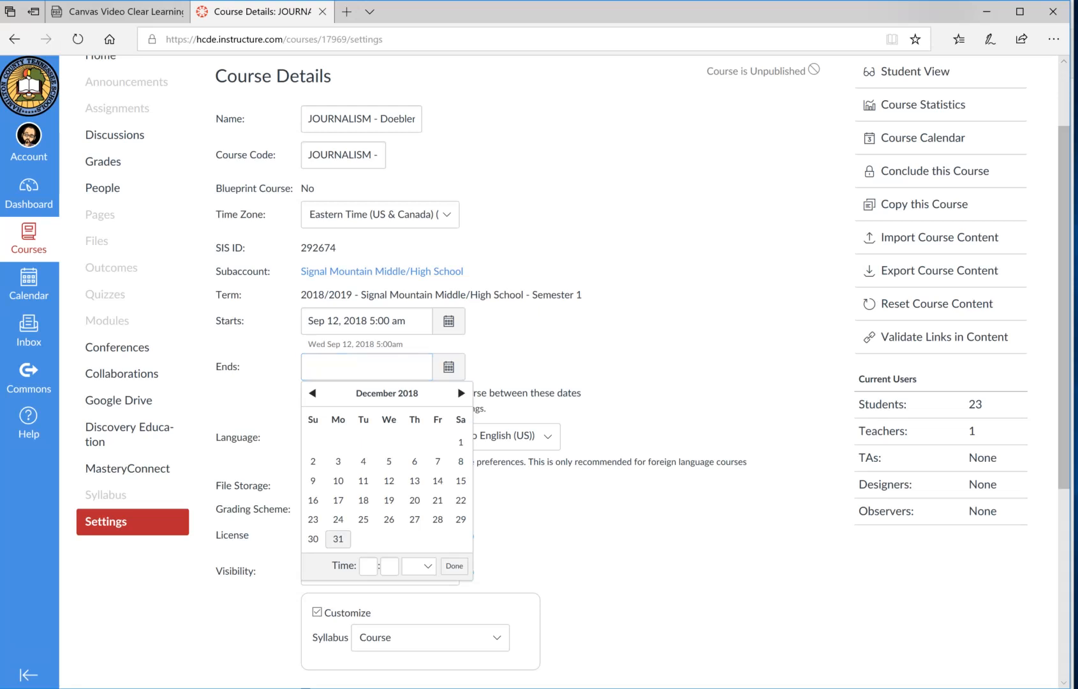
left_click(454, 566)
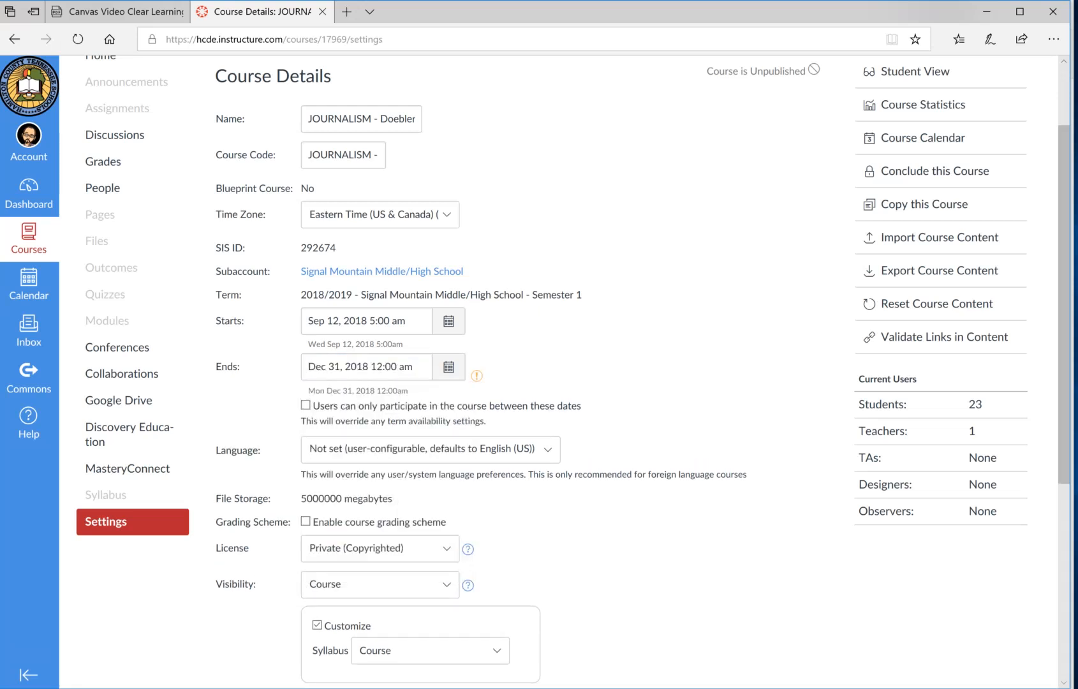
Look through the remaining Course Details settings, including language, grading scheme, license, visibility, student restrictions, format and description.
scroll(564, 370, "down", 3)
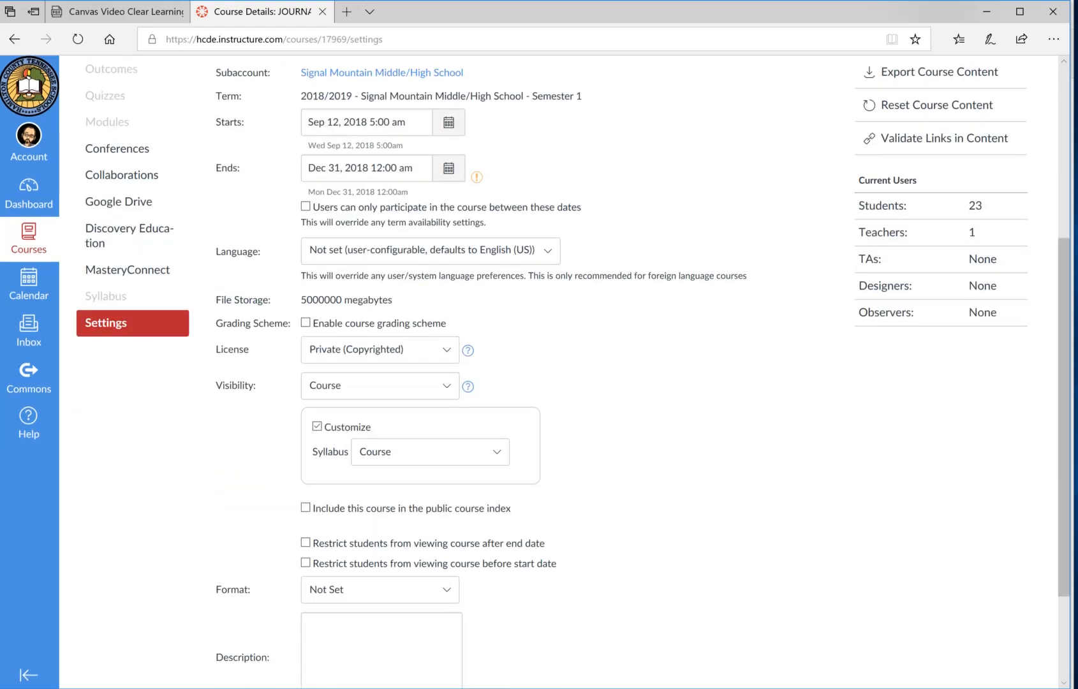
scroll(565, 370, "down", 3)
scroll(565, 370, "up", 1)
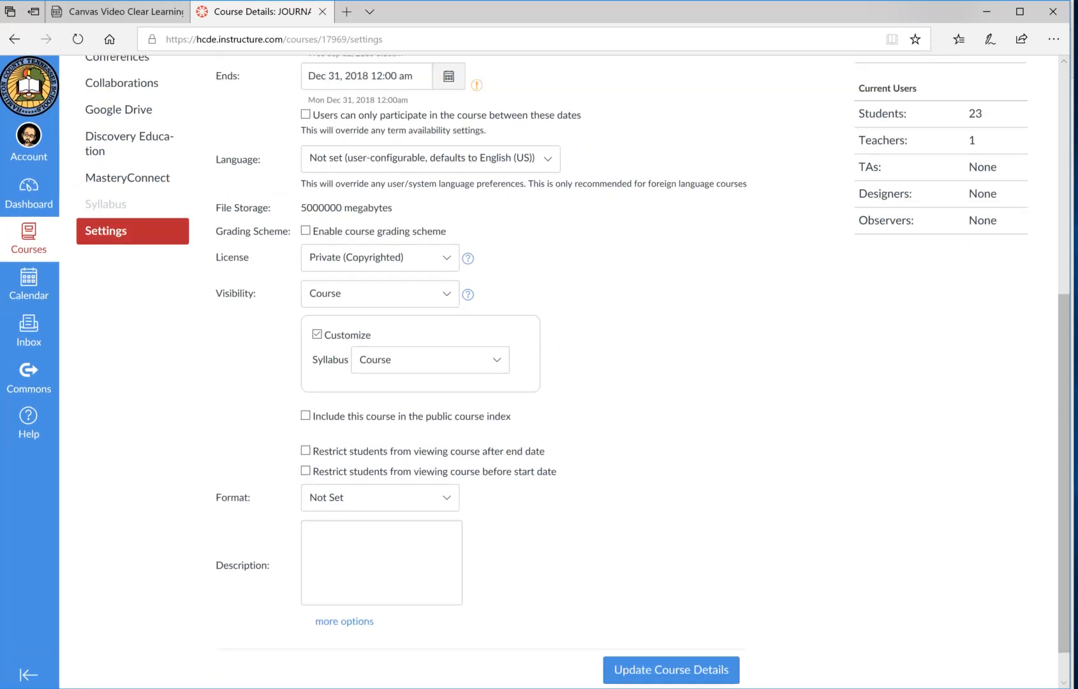
scroll(447, 355, "down", 1)
scroll(447, 354, "up", 2)
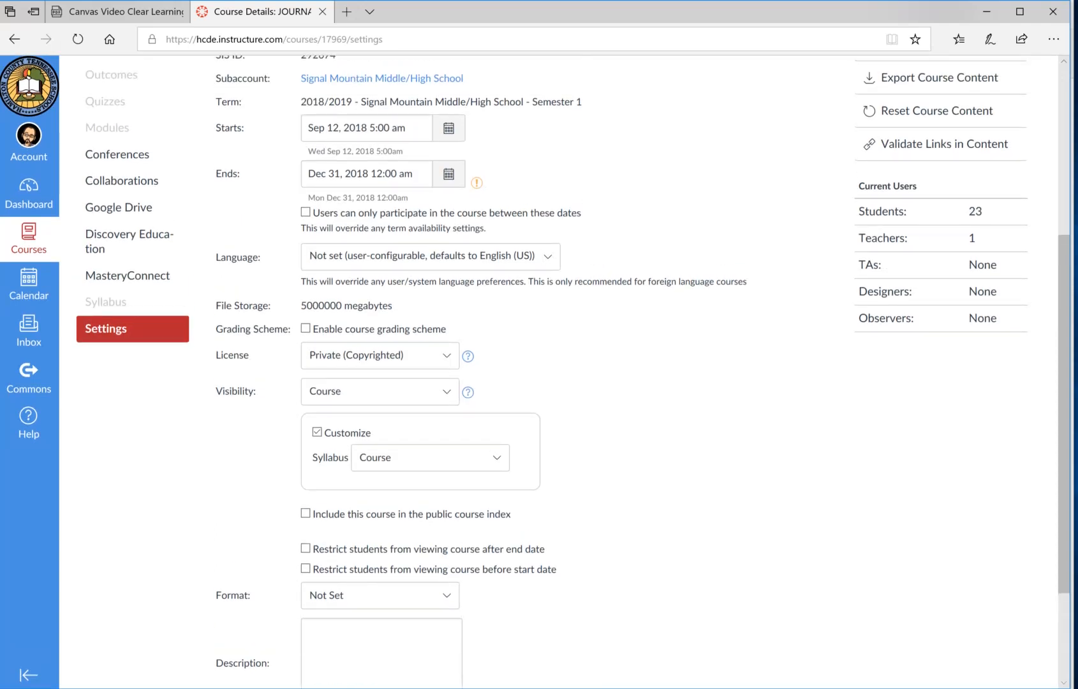
scroll(564, 370, "down", 1)
scroll(564, 370, "down", 1)
scroll(565, 370, "up", 1)
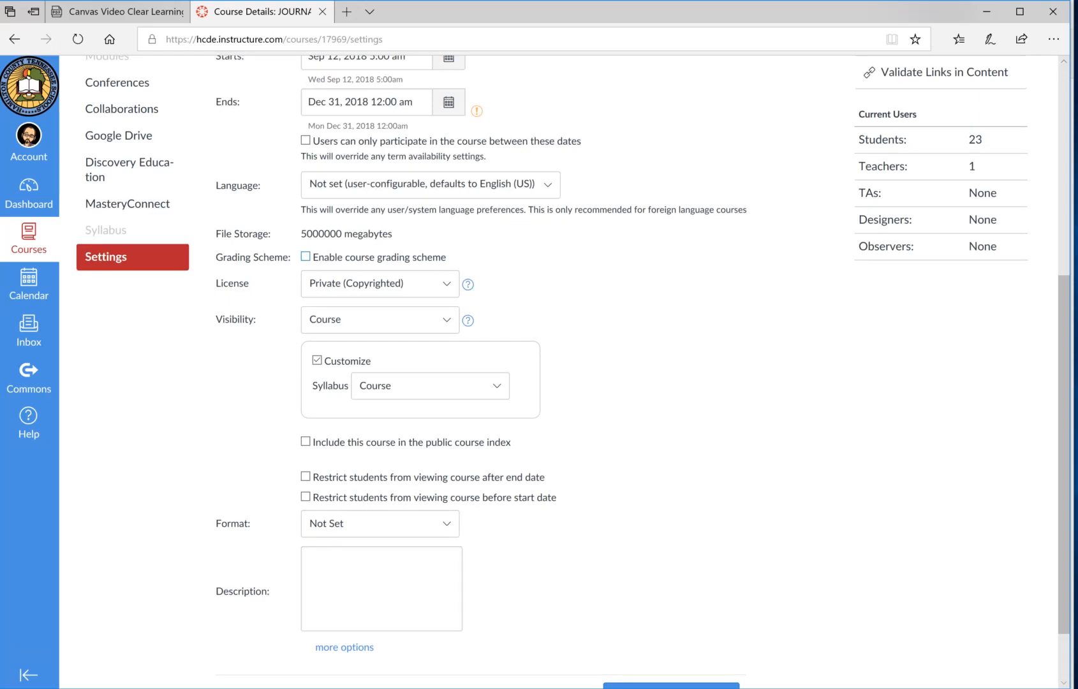
Enable the course grading scheme, view the default scheme and check for another existing scheme to select.
left_click(306, 257)
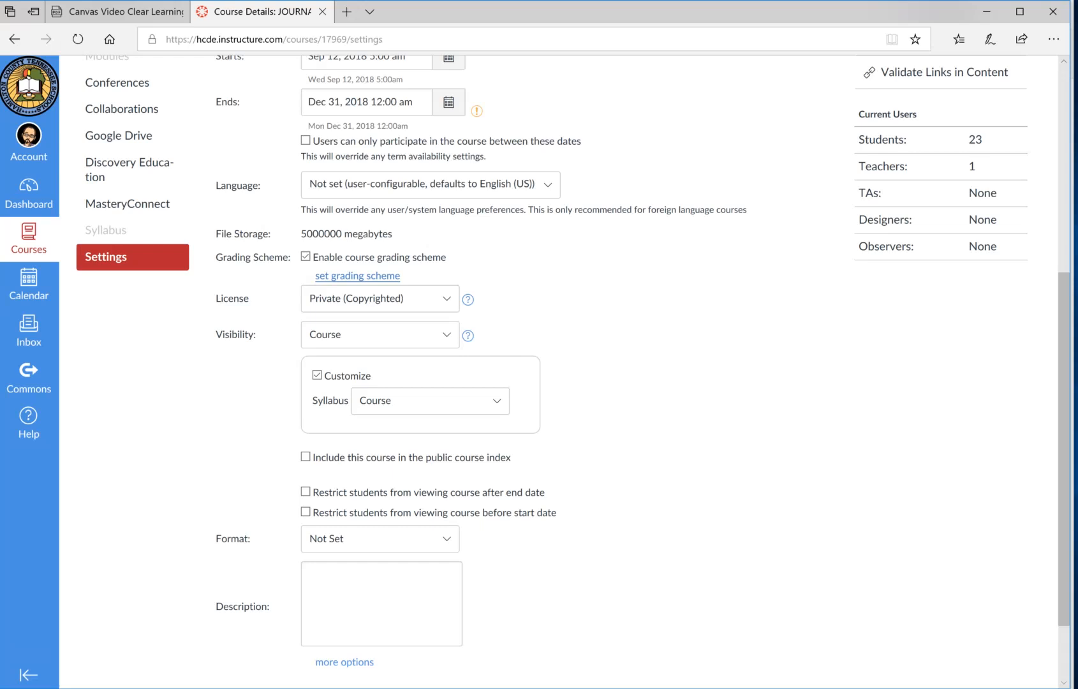
left_click(358, 276)
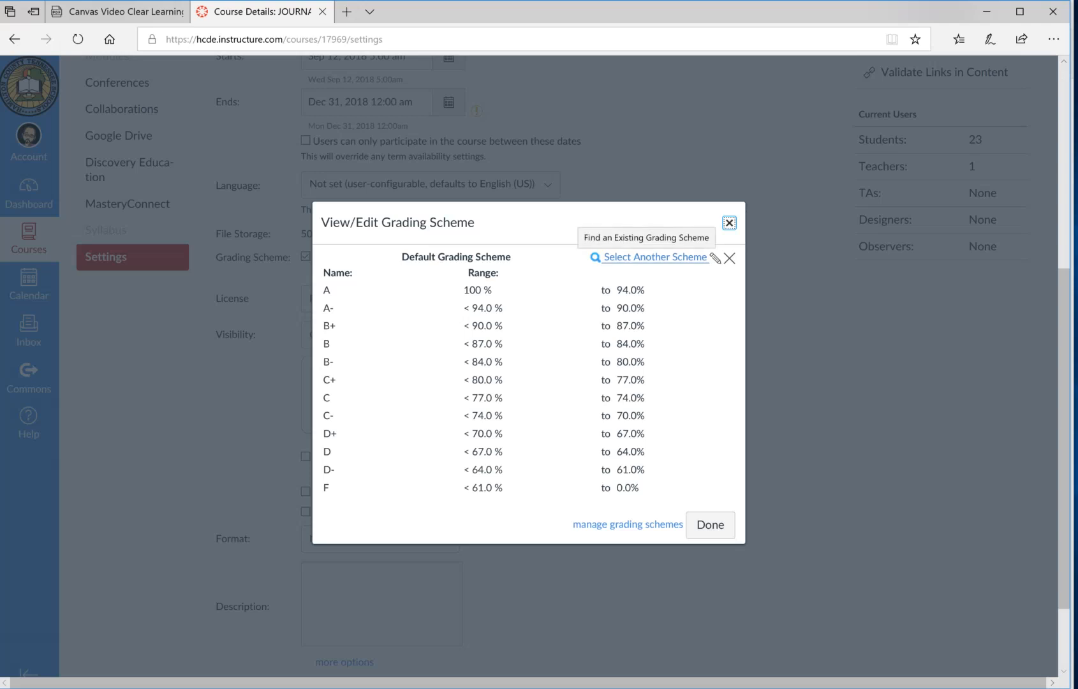
left_click(656, 258)
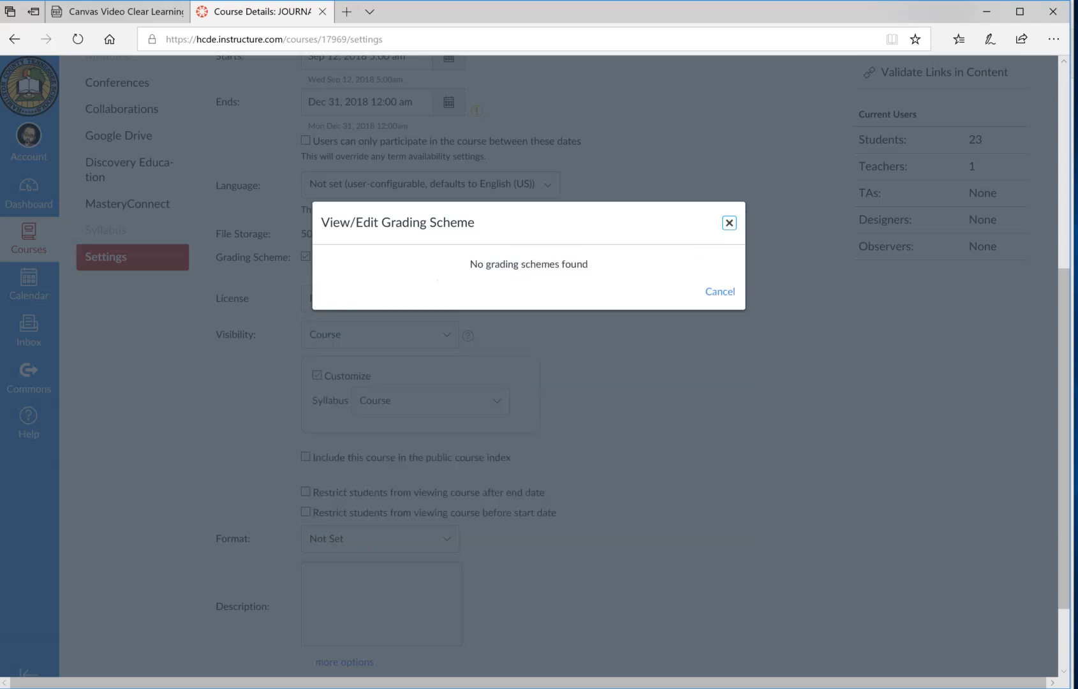
left_click(729, 222)
key("Return")
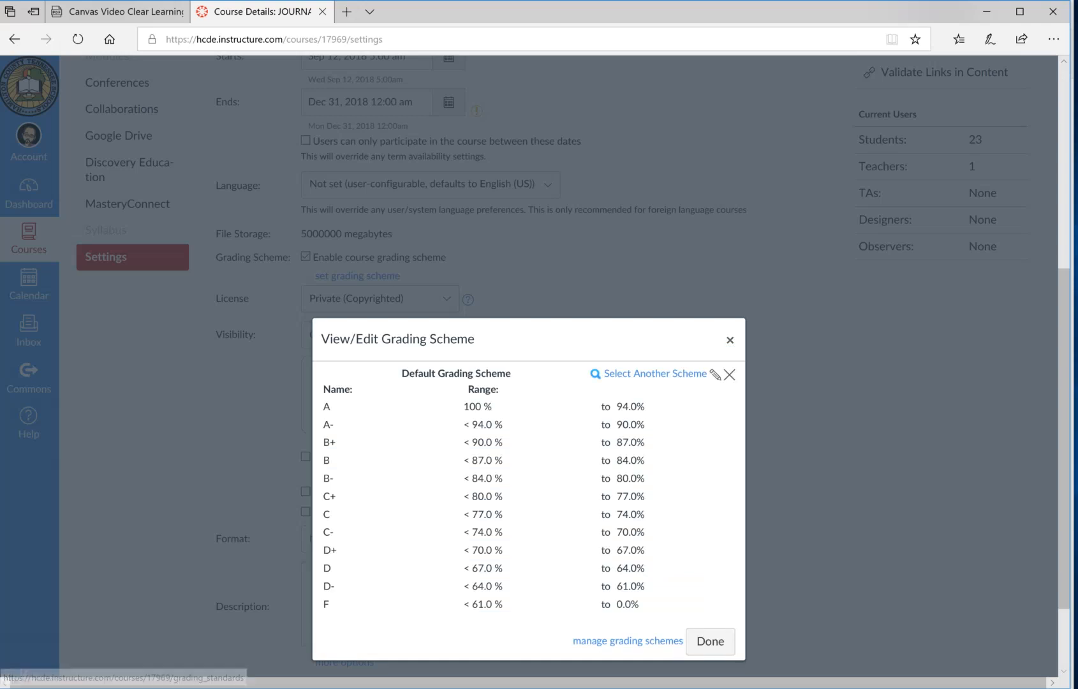
Go to grading scheme management and add a new grading scheme named hcde.
left_click(627, 640)
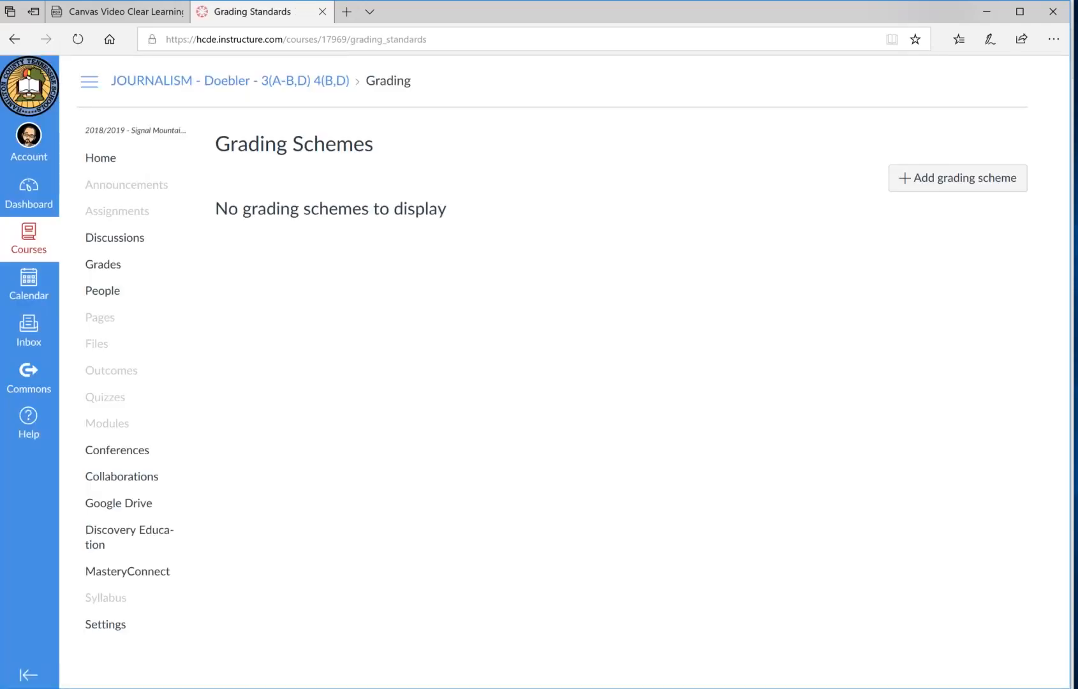
left_click(958, 178)
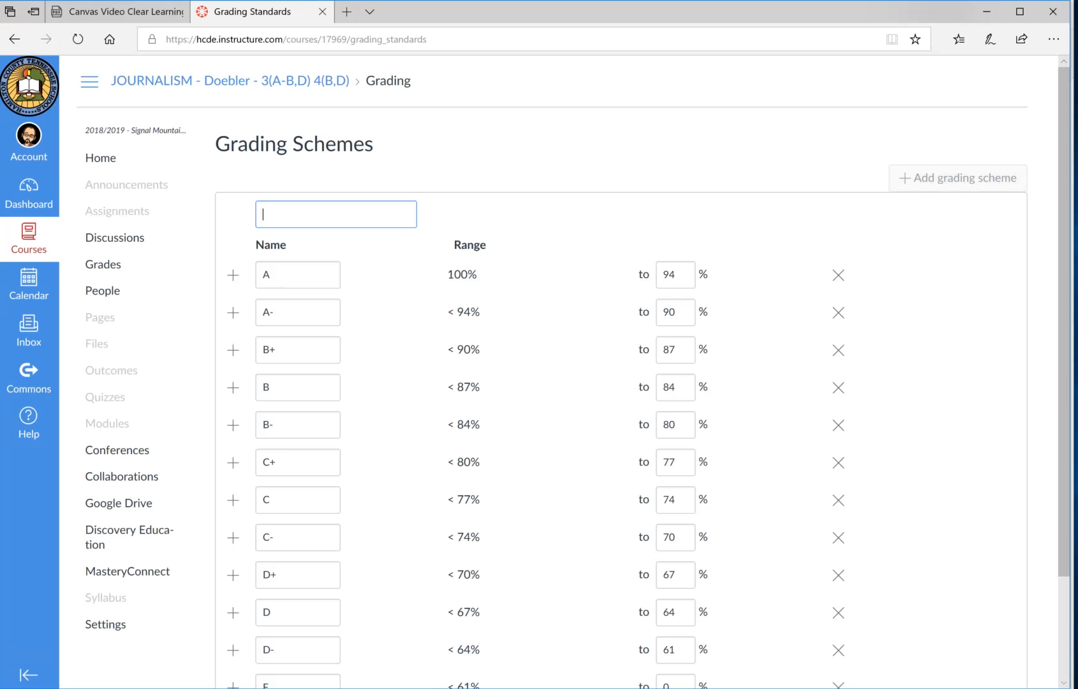
type("hcde")
Remove all plus and minus grades from the hcde scheme, keeping only A, B, C, D and F.
left_click(839, 313)
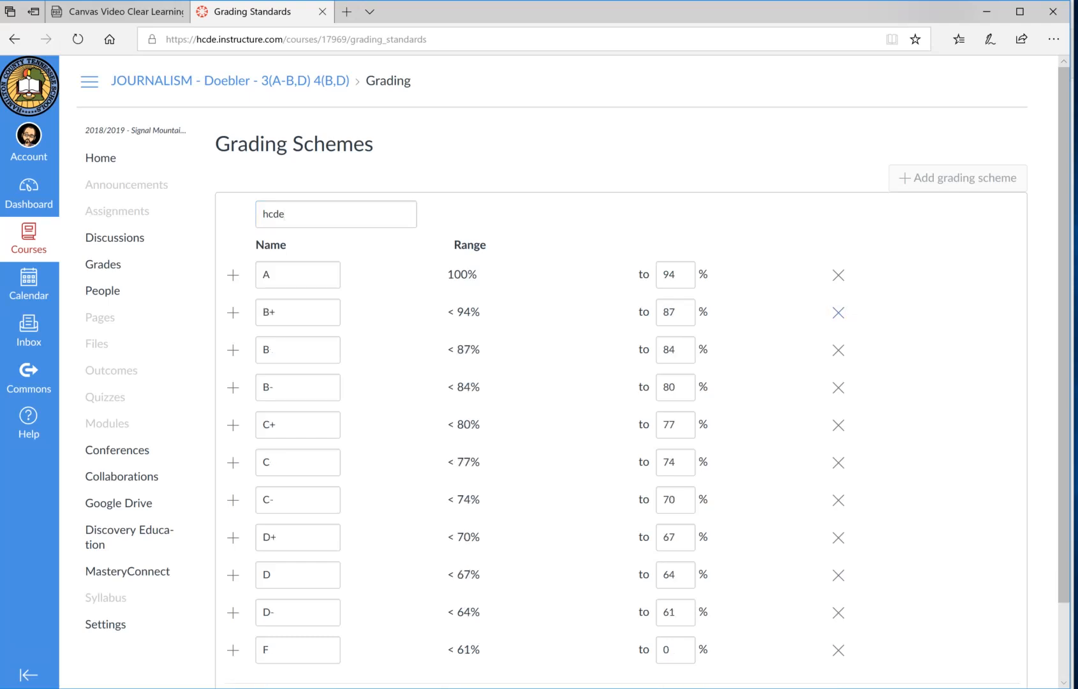
left_click(838, 313)
left_click(838, 350)
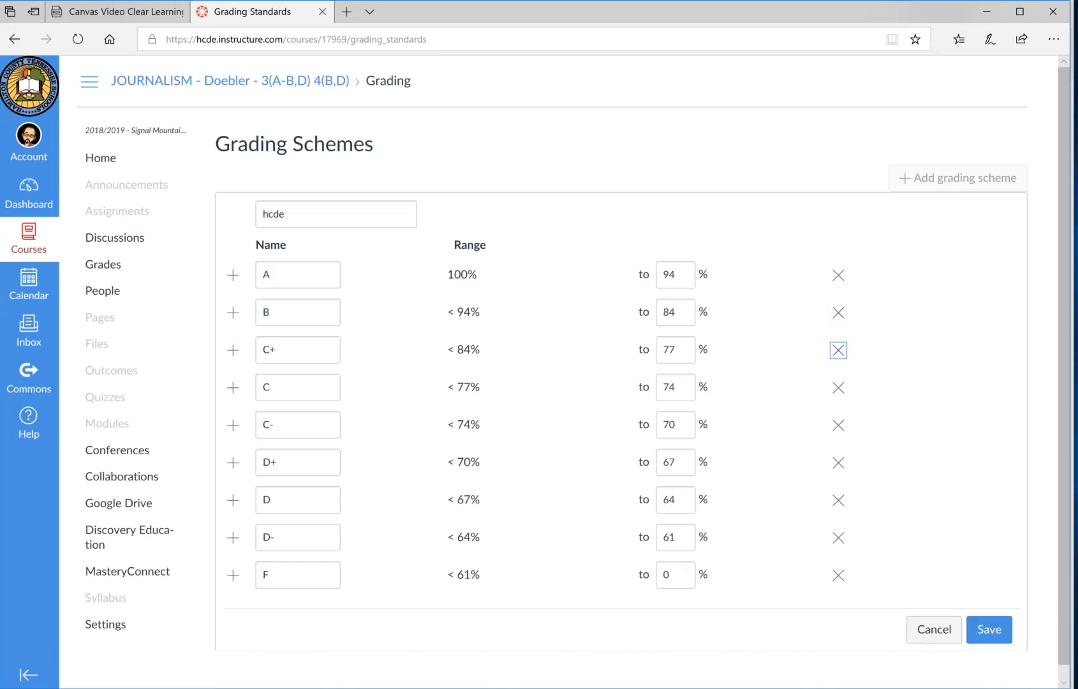
left_click(839, 350)
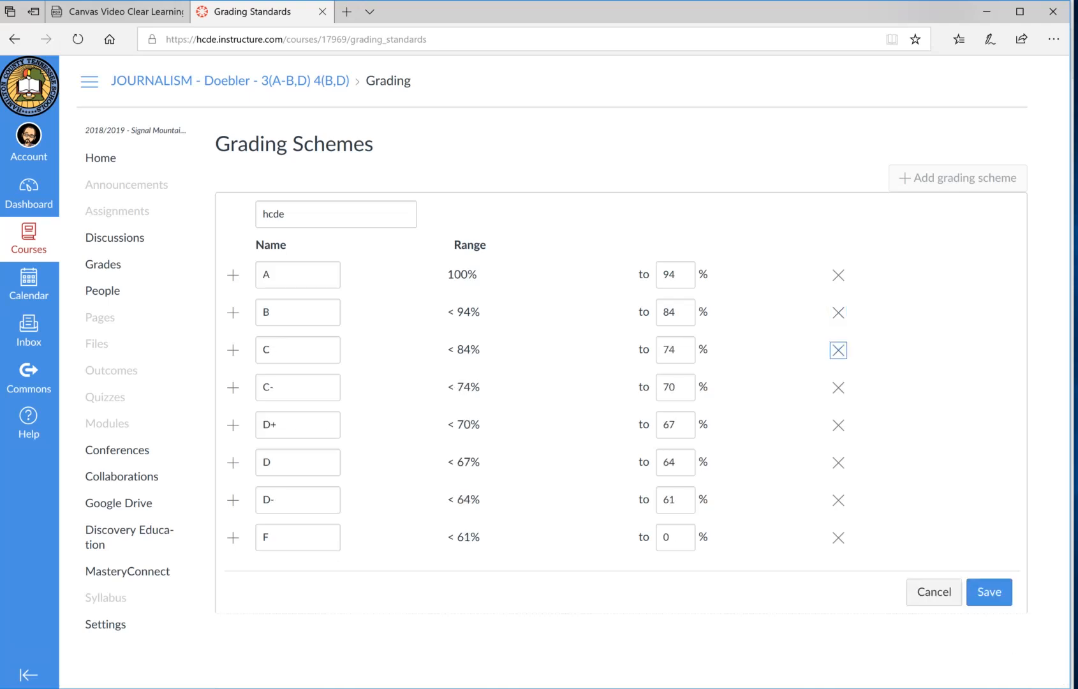
left_click(838, 388)
left_click(838, 388)
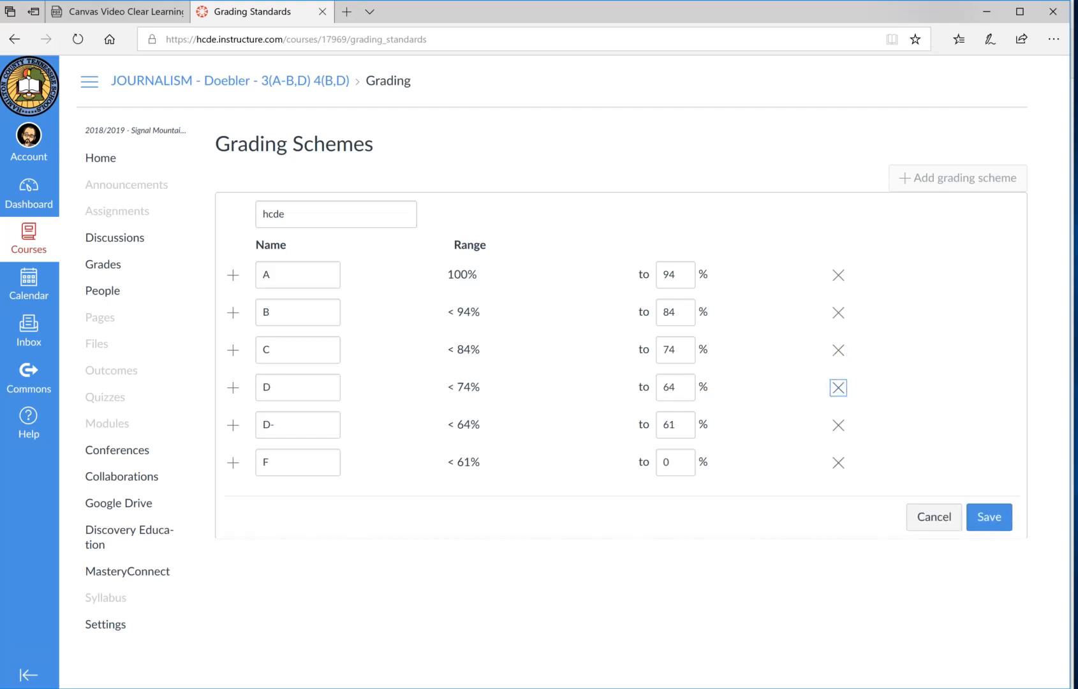
left_click(838, 426)
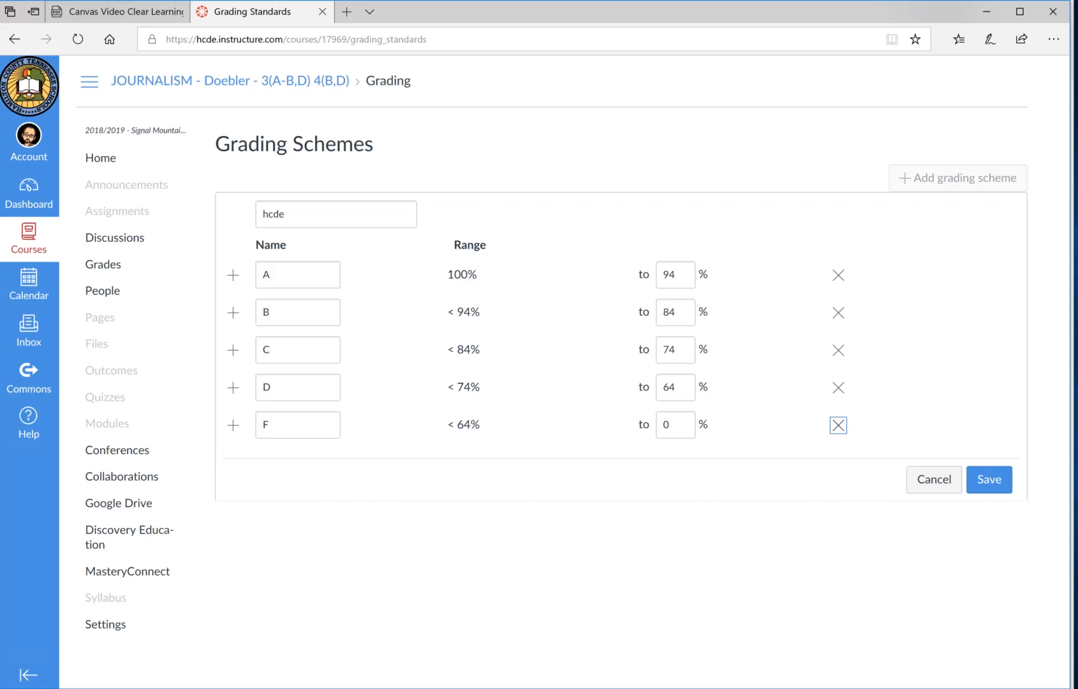
Set the lower limit of A to 93% and of B to 85%, and save the hcde scheme.
double_click(669, 274)
type("93")
double_click(674, 312)
type("85")
key("Return")
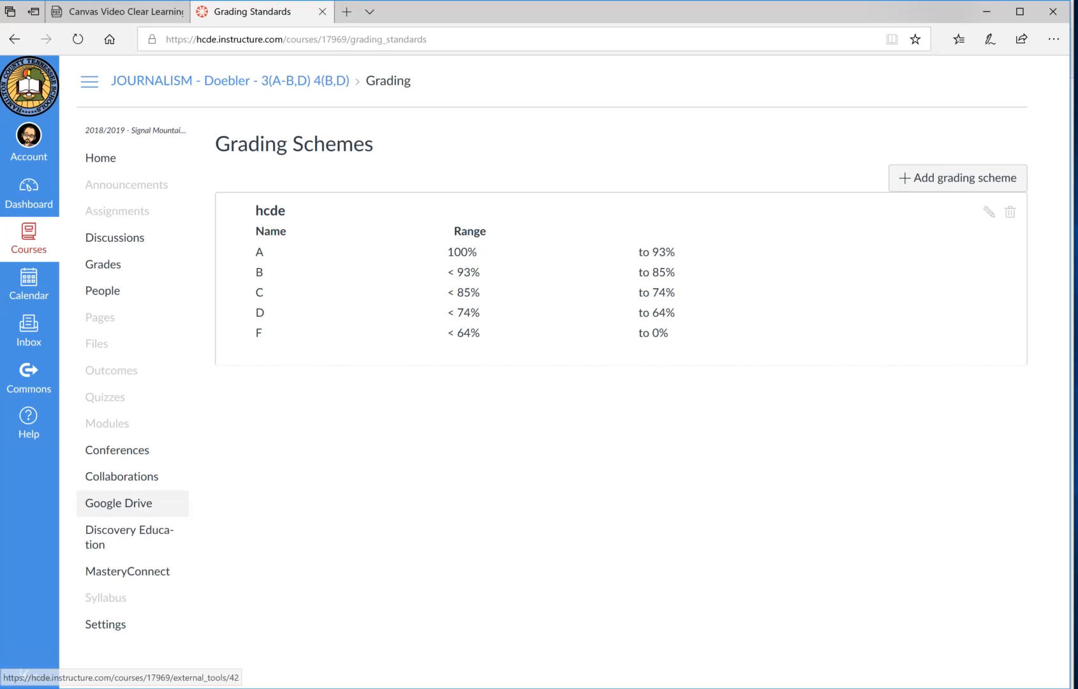
Return to the Journalism course's Course Details and enable the course grading scheme.
left_click(105, 624)
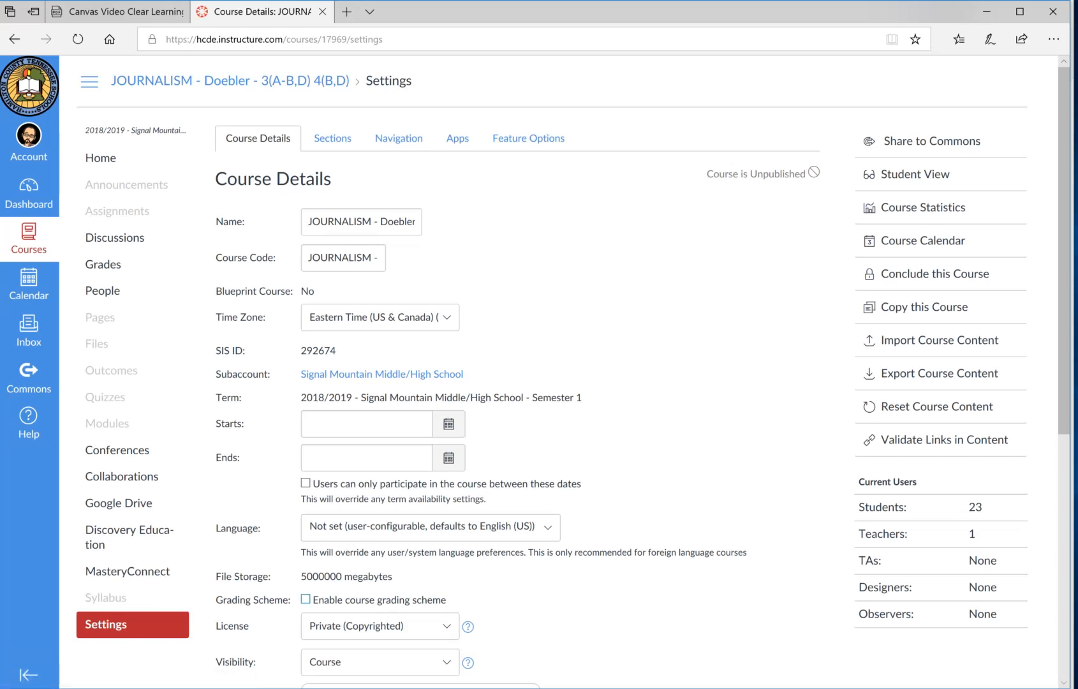
left_click(306, 600)
scroll(565, 370, "down", 7)
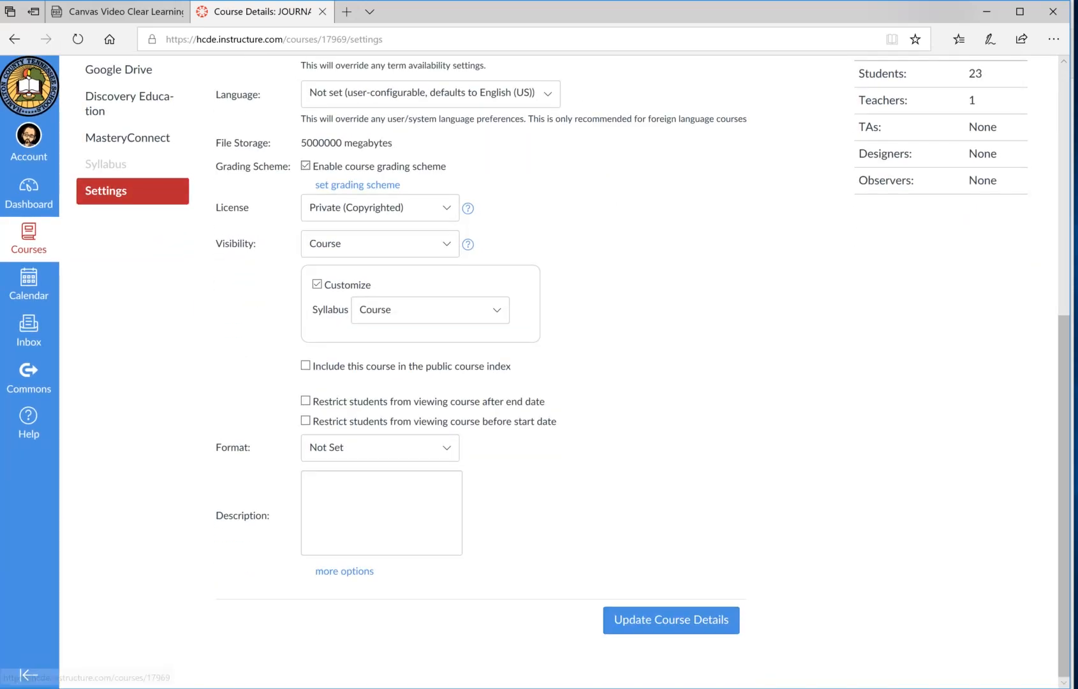
scroll(565, 370, "up", 3)
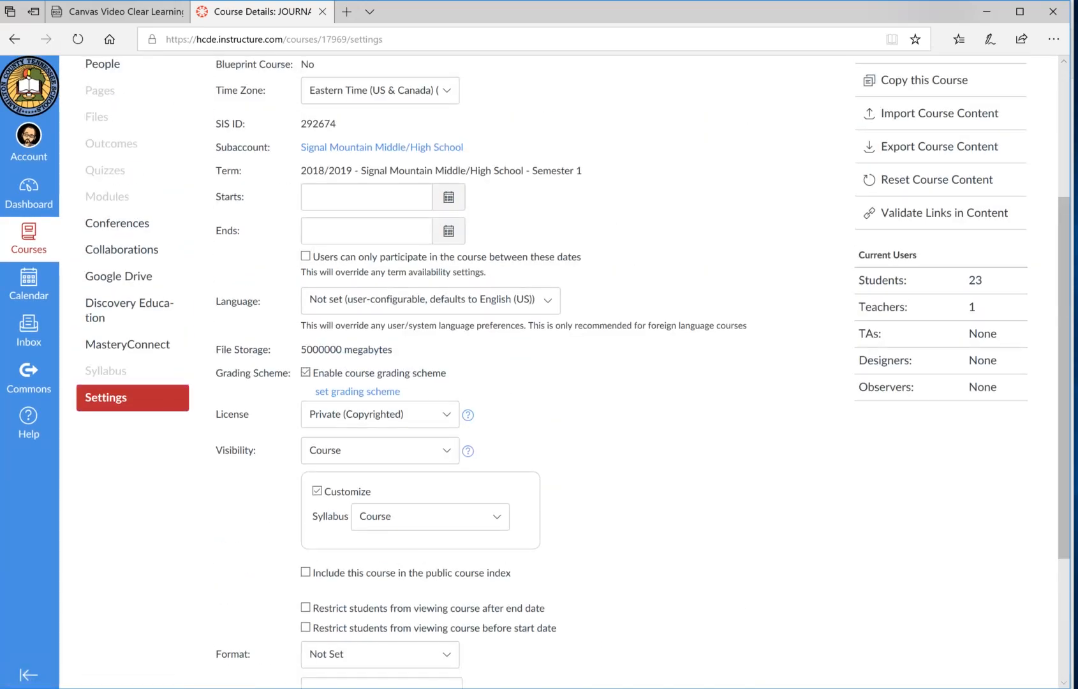
Set the Journalism course's start date to Sep 13, 2018.
scroll(565, 369, "down", 3)
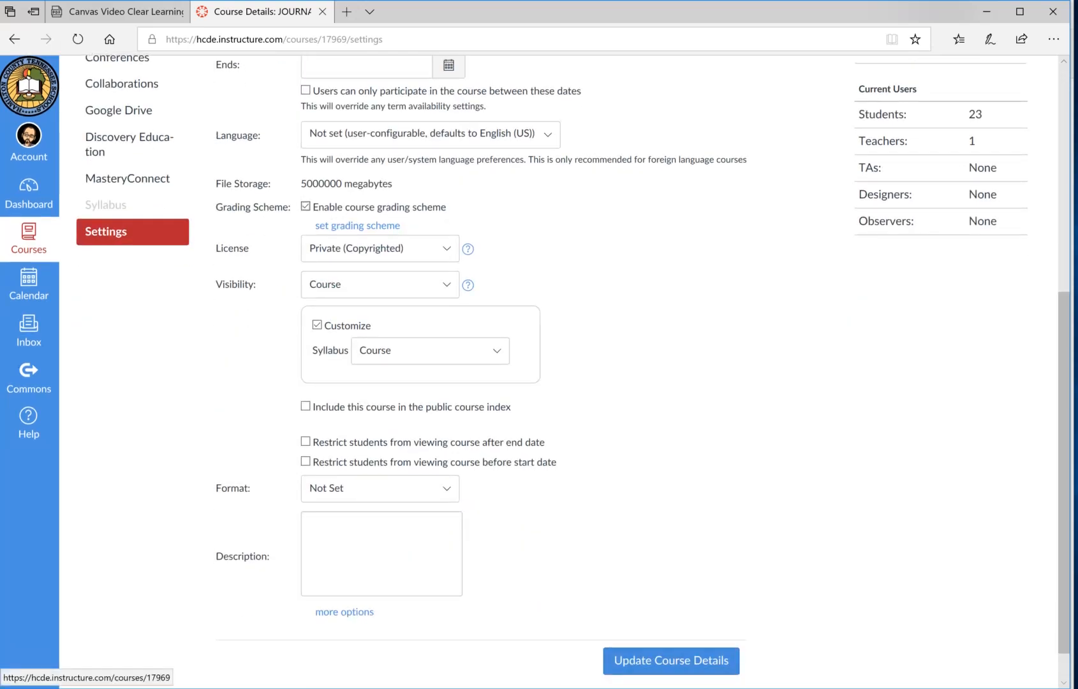
scroll(564, 370, "up", 2)
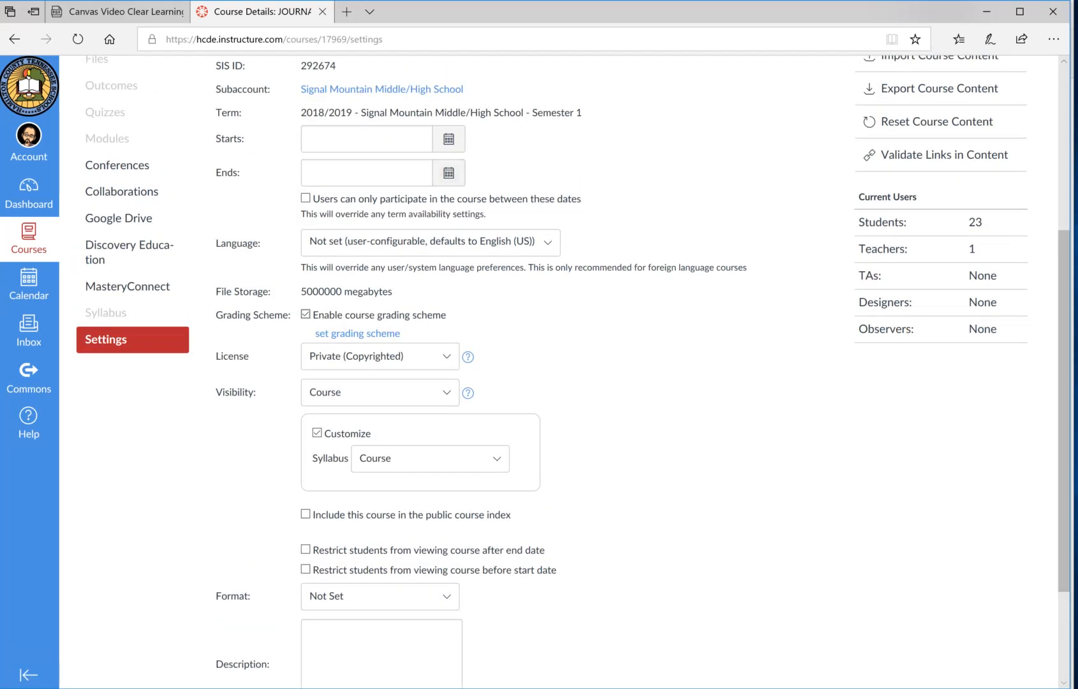
left_click(448, 139)
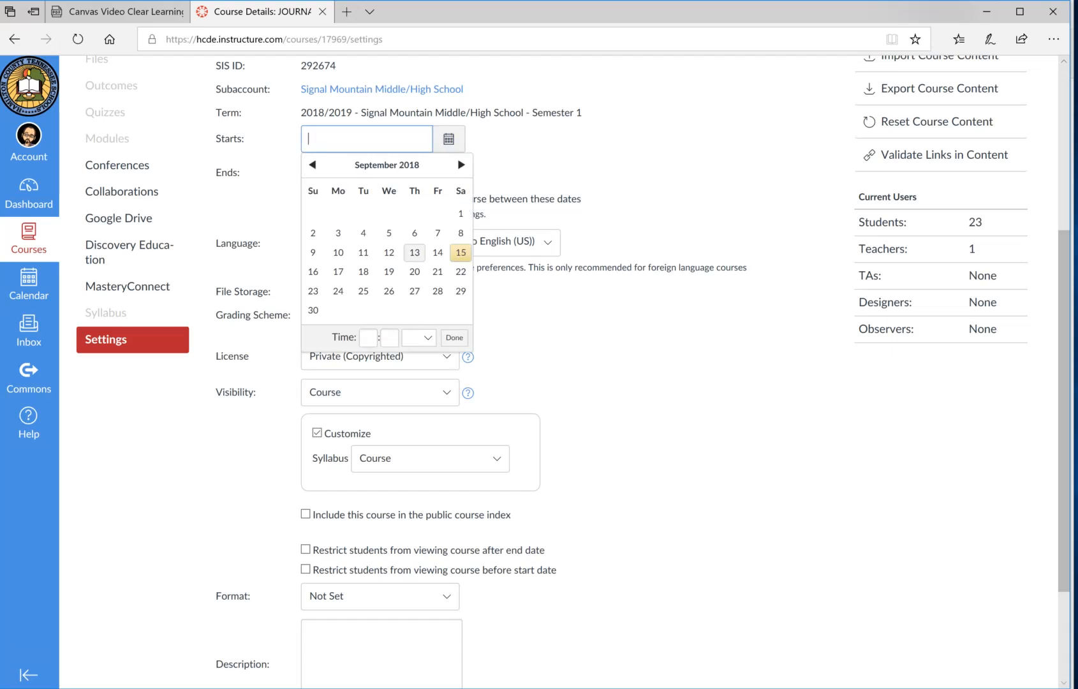
left_click(415, 253)
left_click(542, 163)
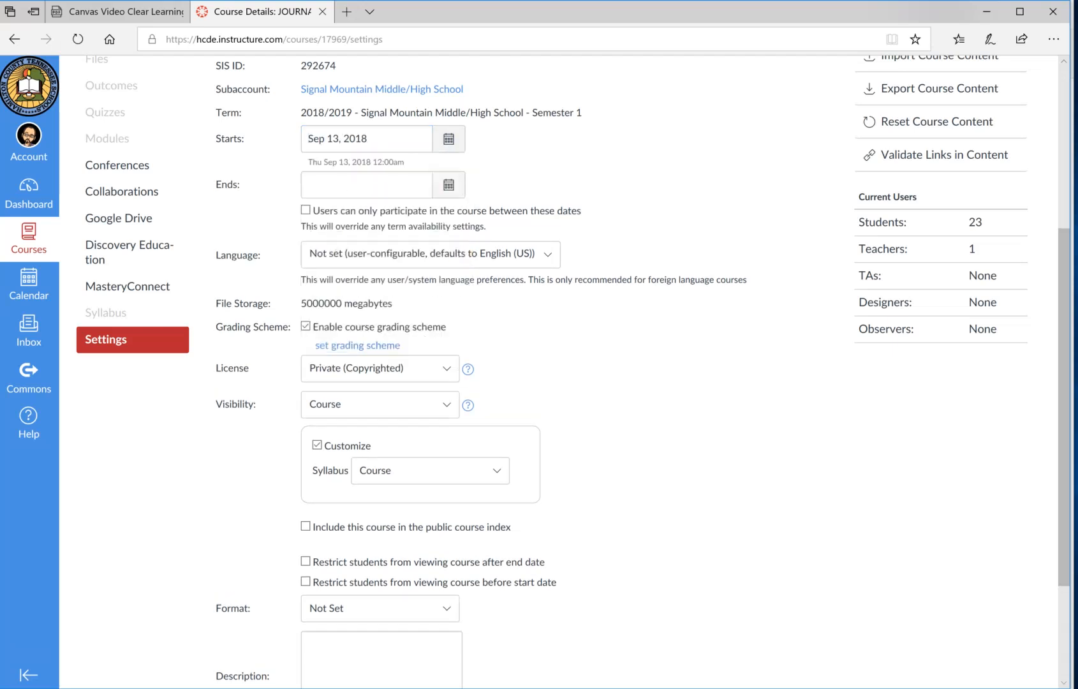
Set the course's end date to Jan 30, 2019 and save the updated course details.
left_click(448, 185)
left_click(461, 211)
left_click(460, 211)
left_click(460, 211)
left_click(460, 210)
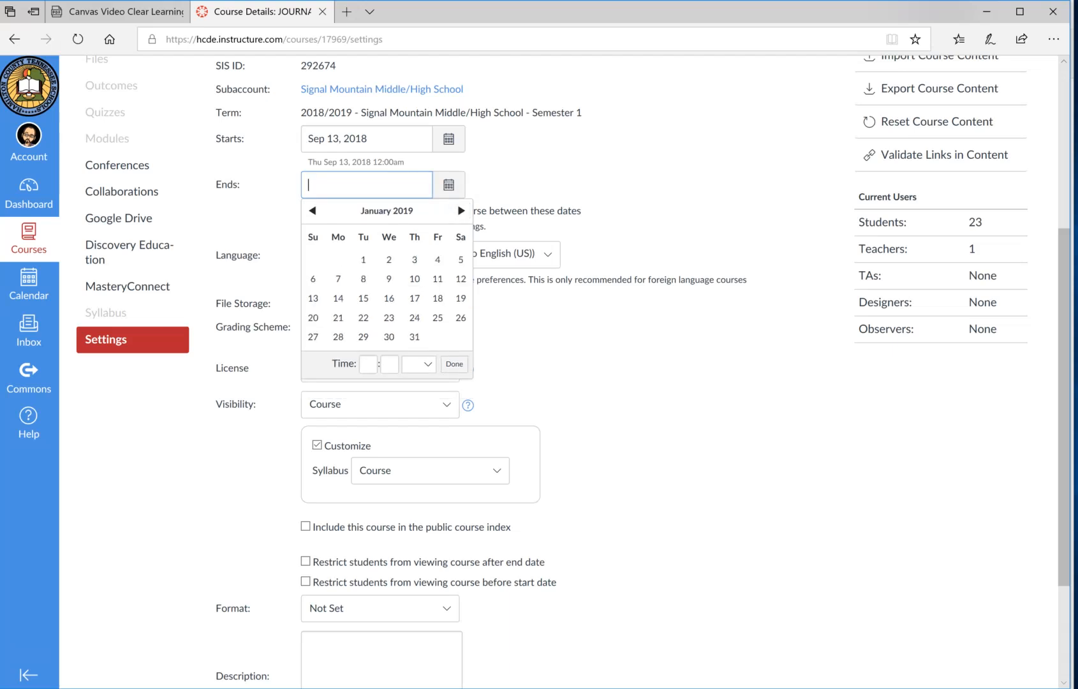
left_click(389, 337)
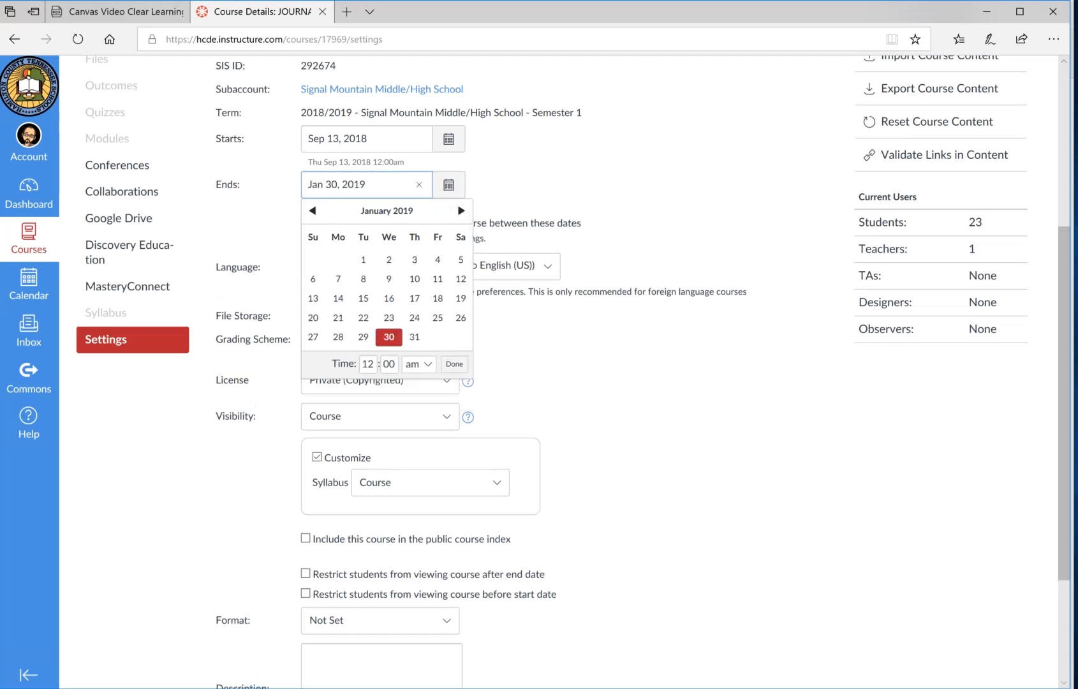
scroll(561, 370, "down", 3)
left_click(671, 620)
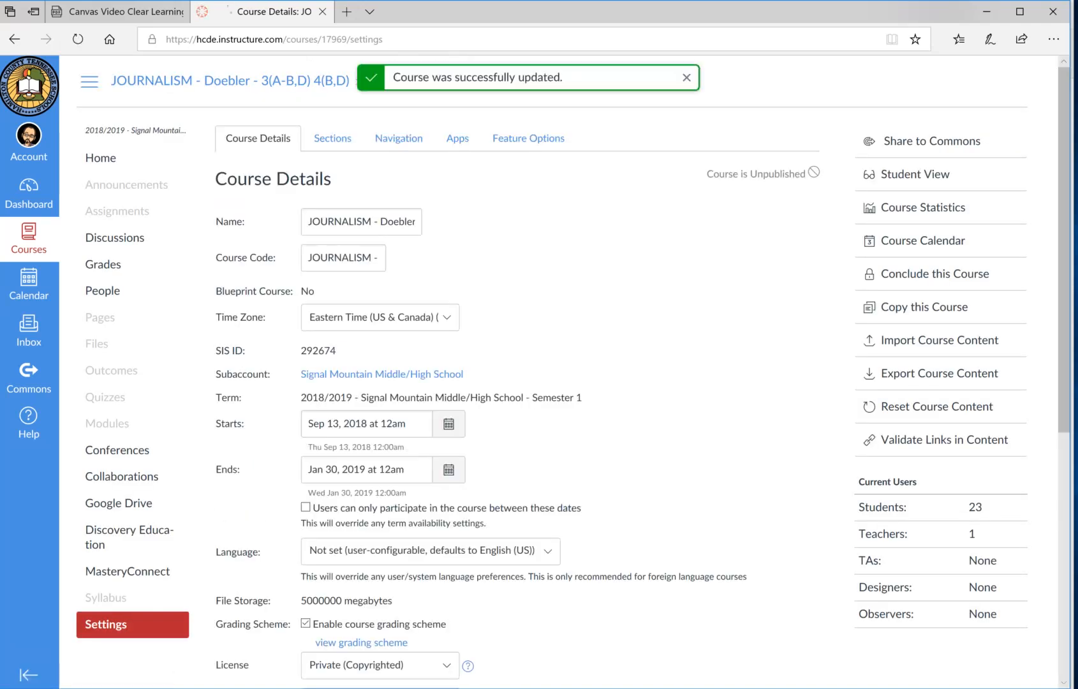
Replace the course's default grading scheme with the hcde scheme and update the course details.
scroll(547, 550, "down", 3)
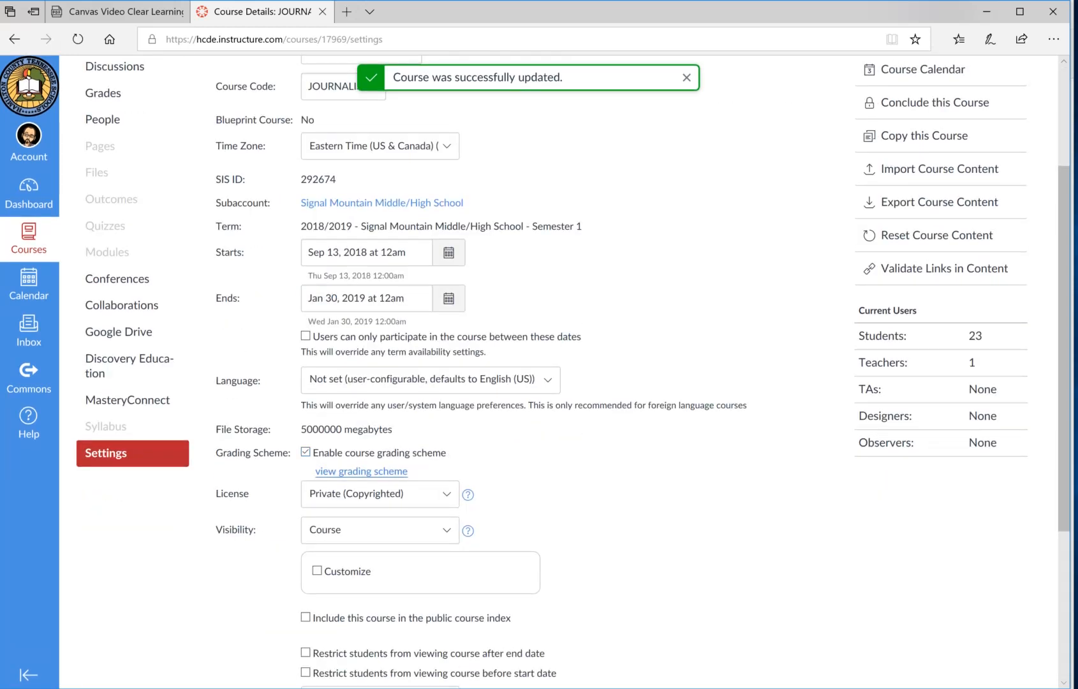
left_click(361, 472)
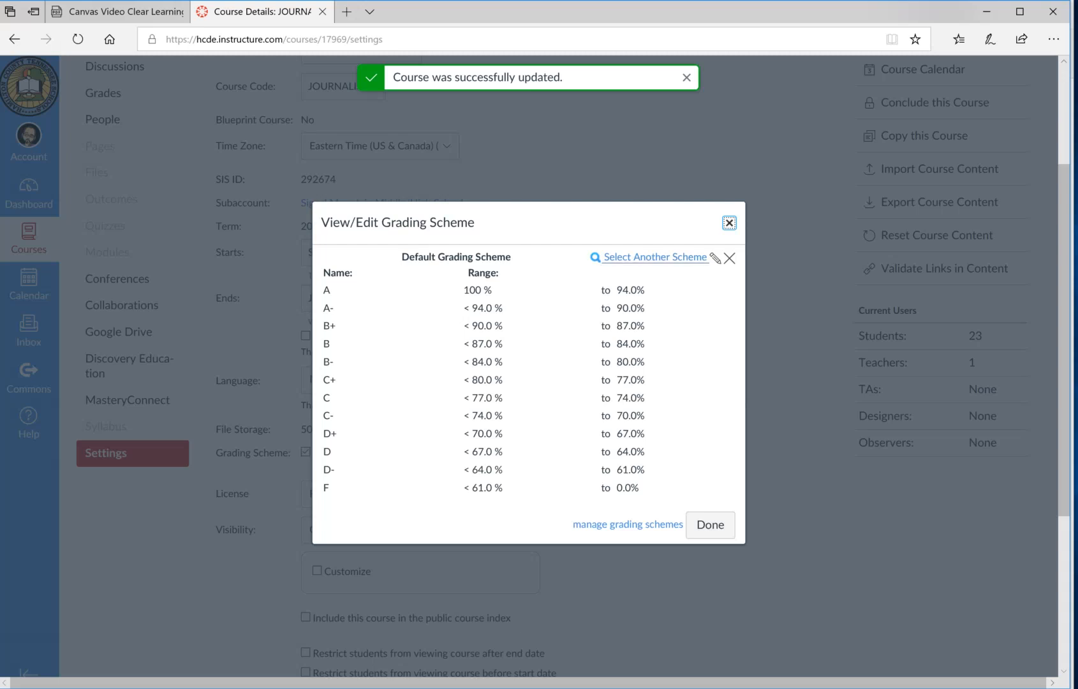
left_click(655, 257)
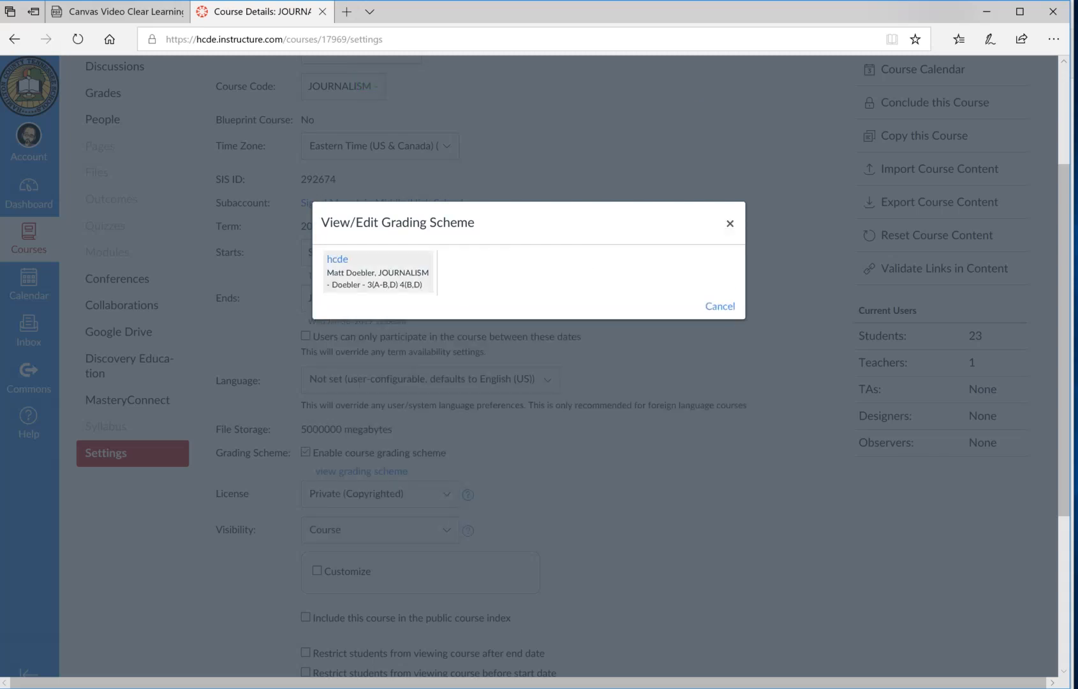
left_click(337, 260)
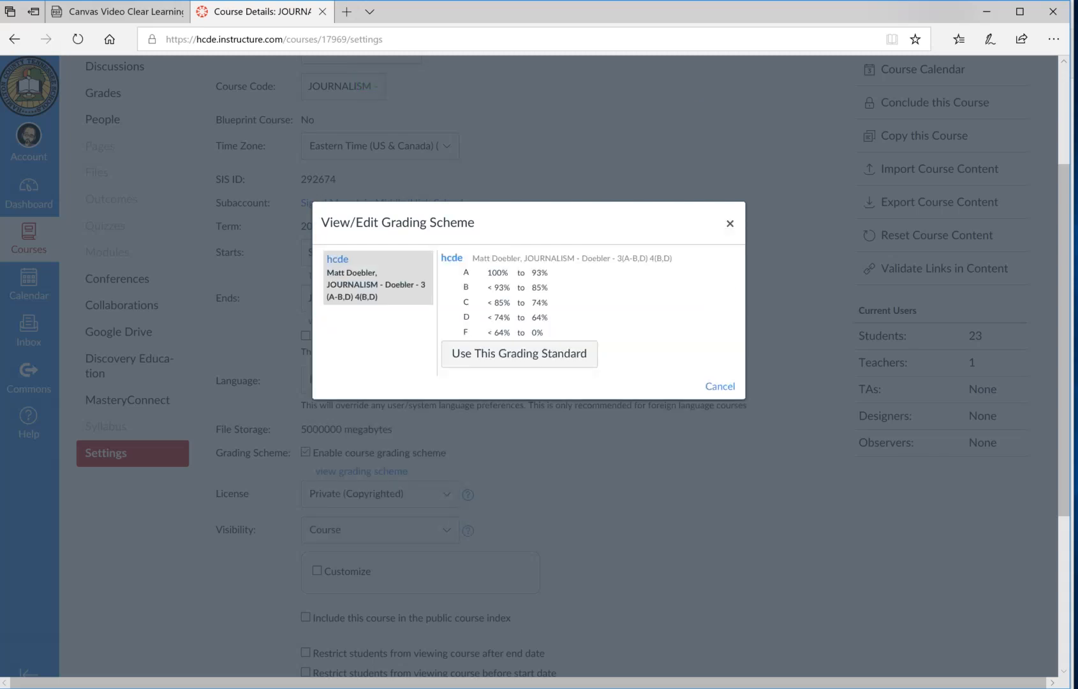
left_click(519, 353)
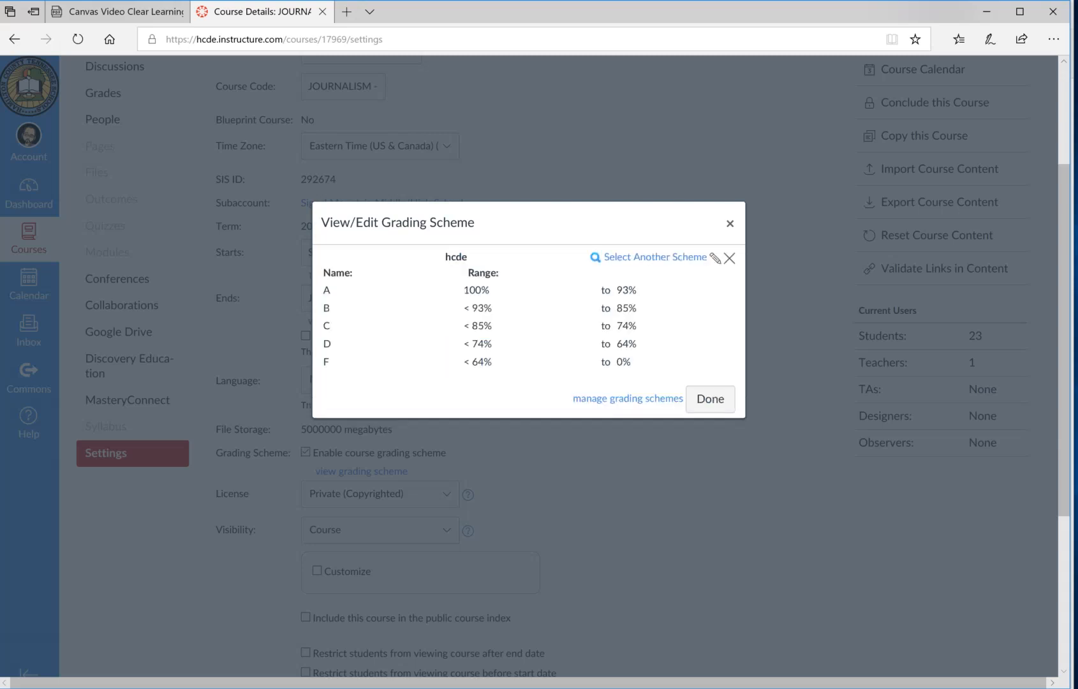
left_click(710, 399)
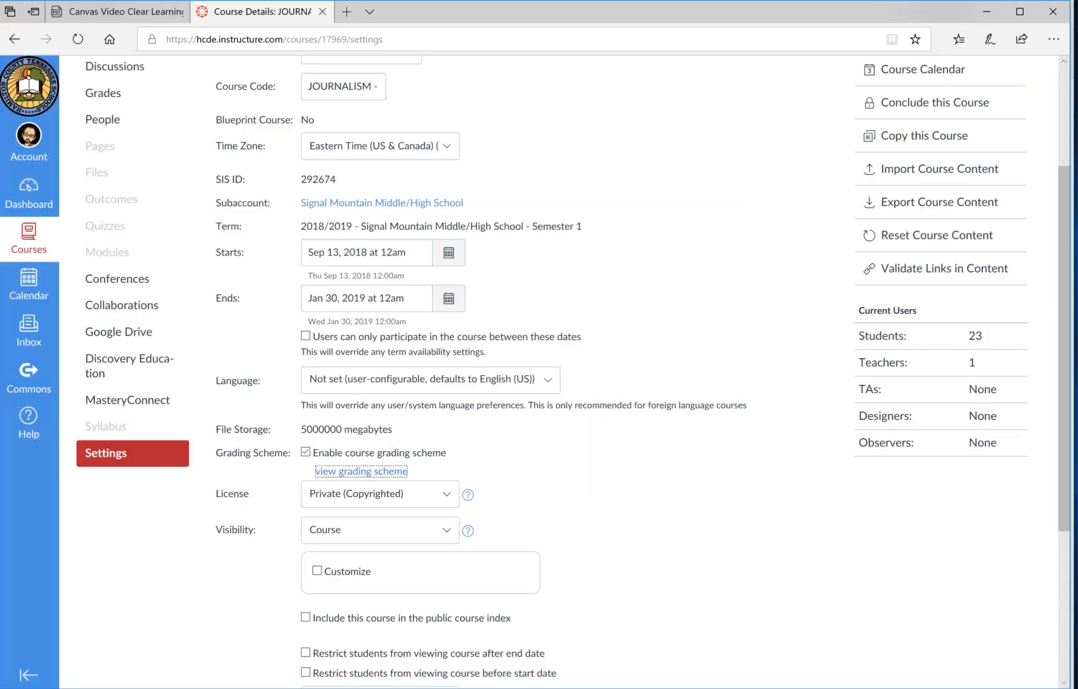
scroll(534, 371, "down", 3)
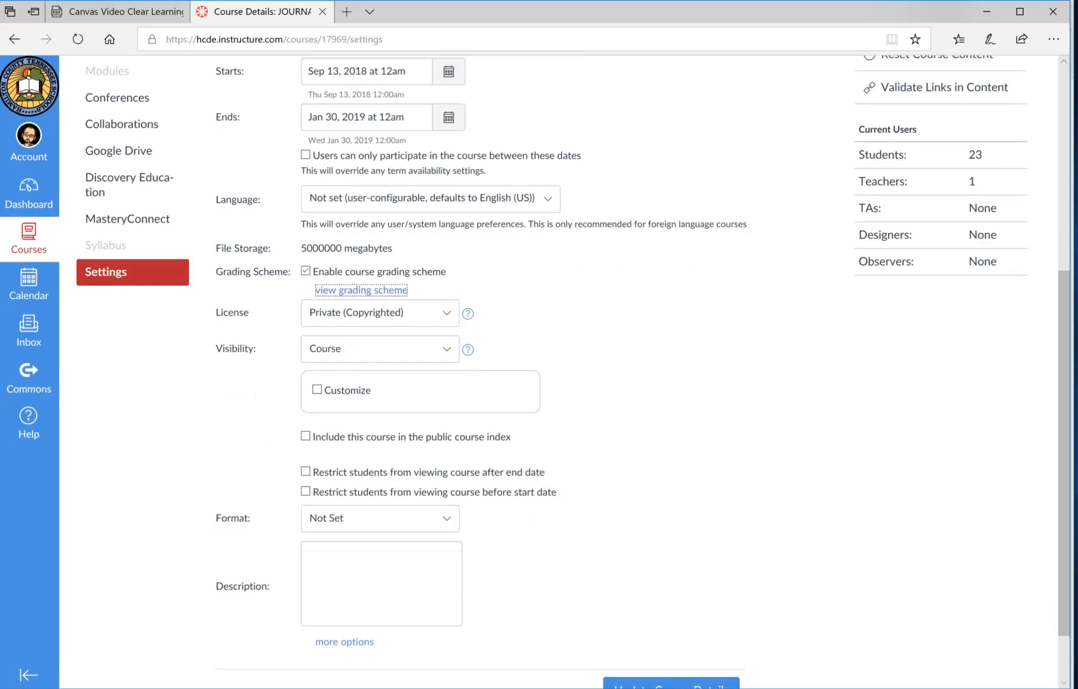
scroll(534, 371, "down", 1)
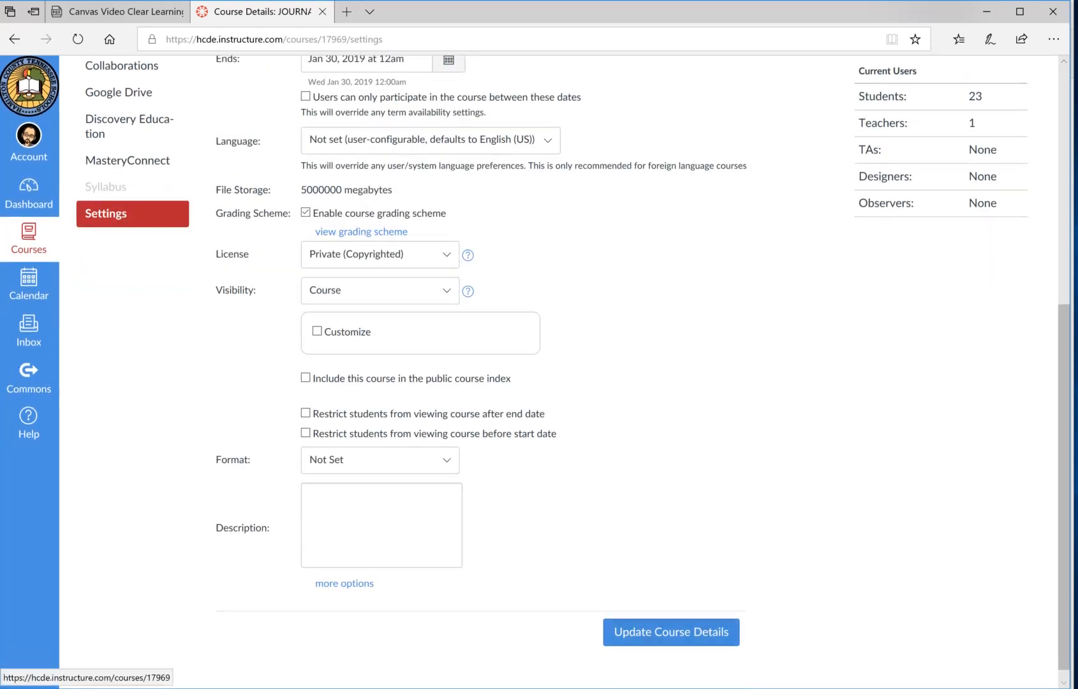
left_click(672, 631)
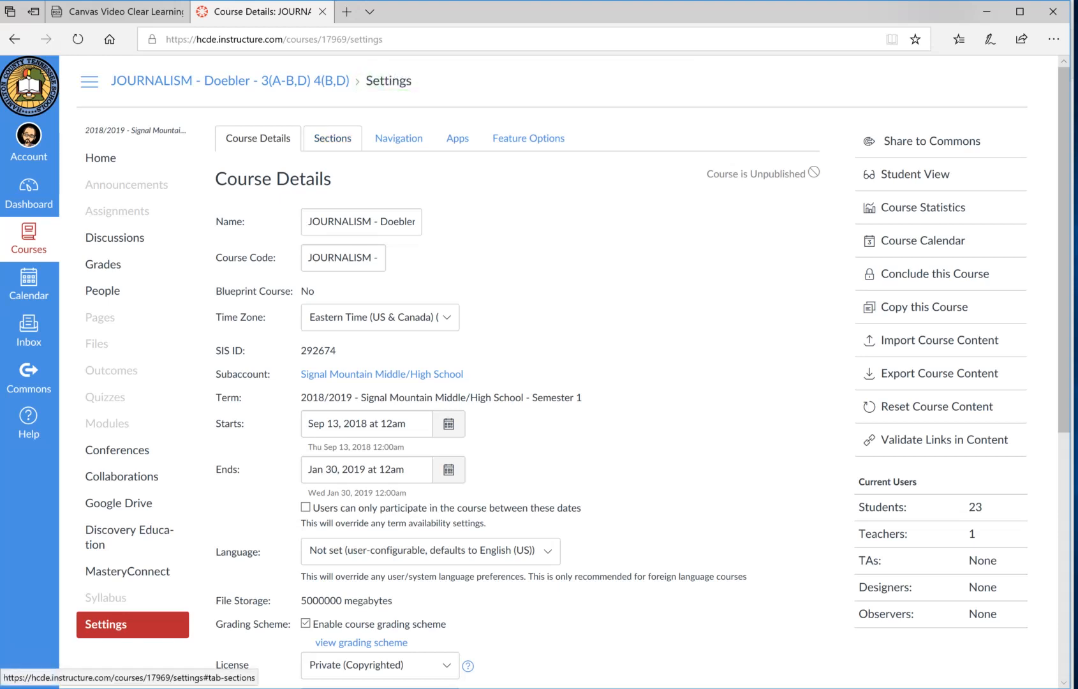
View the course's sections and go to its course navigation settings.
left_click(333, 138)
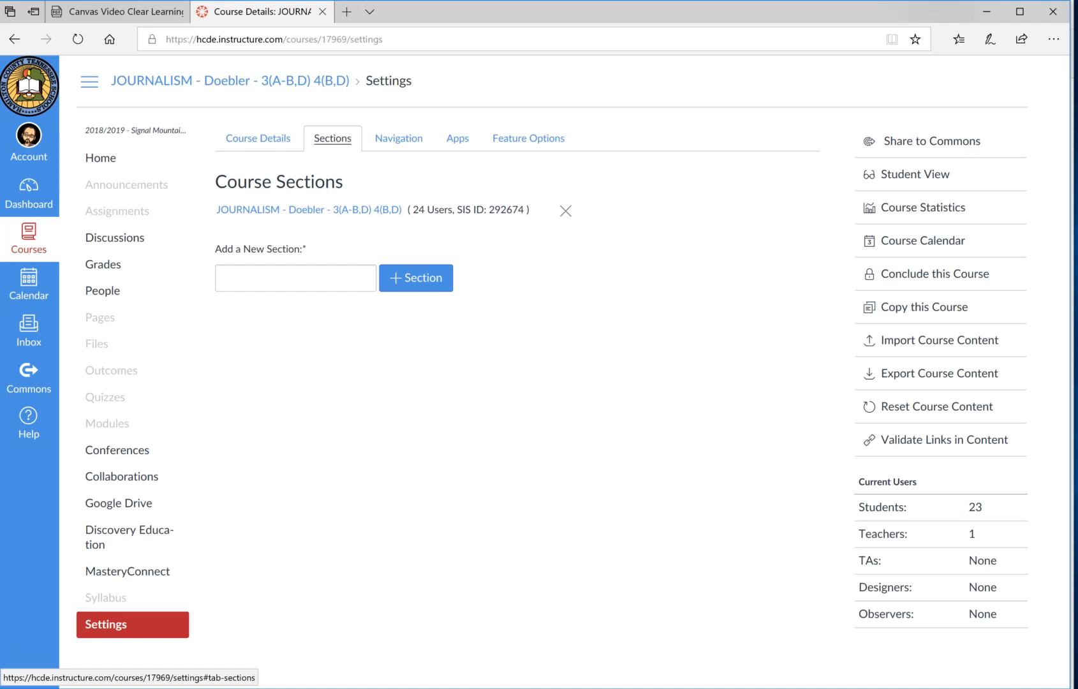
left_click(399, 138)
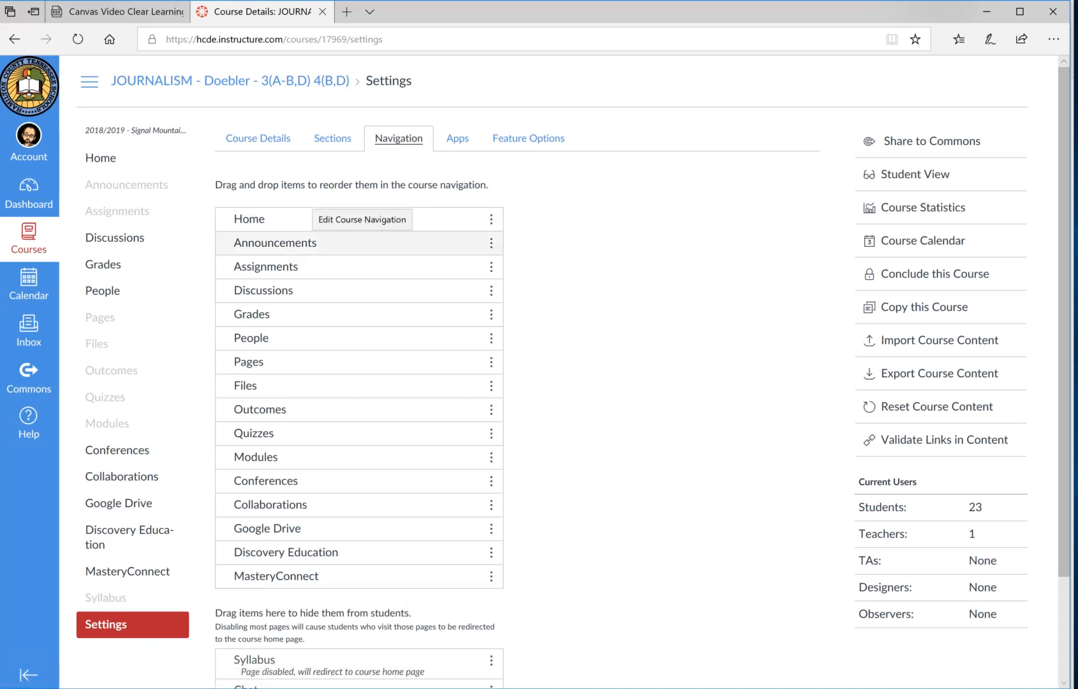
Circle the course navigation links with a freehand web note, and discard the note without saving.
left_click(990, 39)
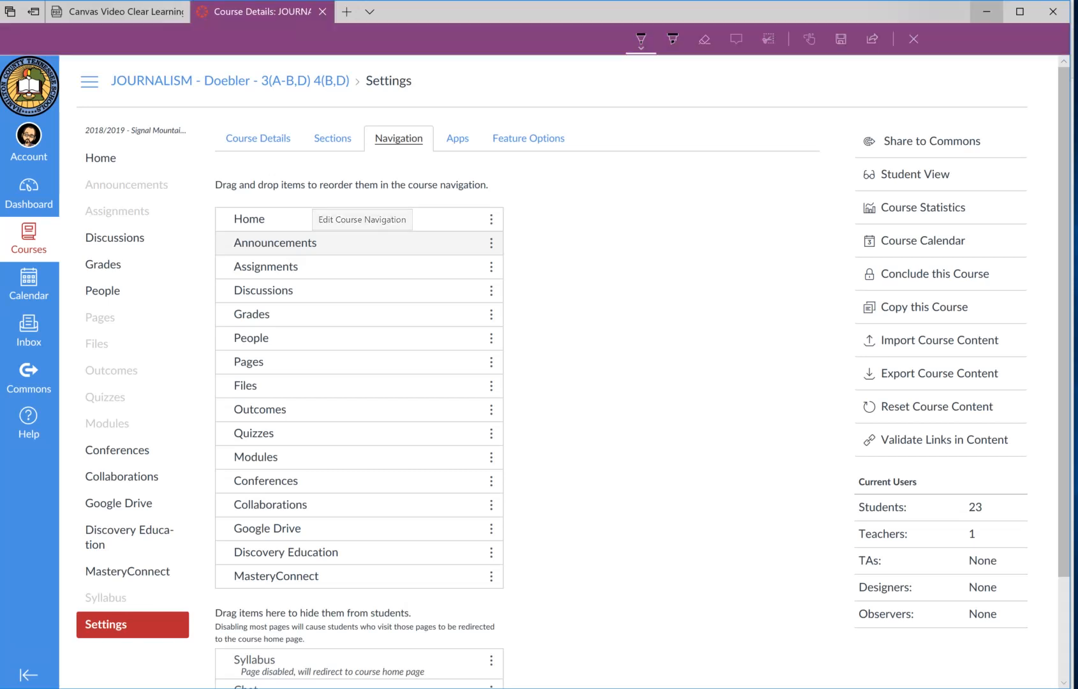
mouse_move(174, 150)
left_mouse_down()
mouse_move(80, 167)
mouse_move(85, 532)
mouse_move(185, 299)
mouse_move(177, 120)
left_mouse_up()
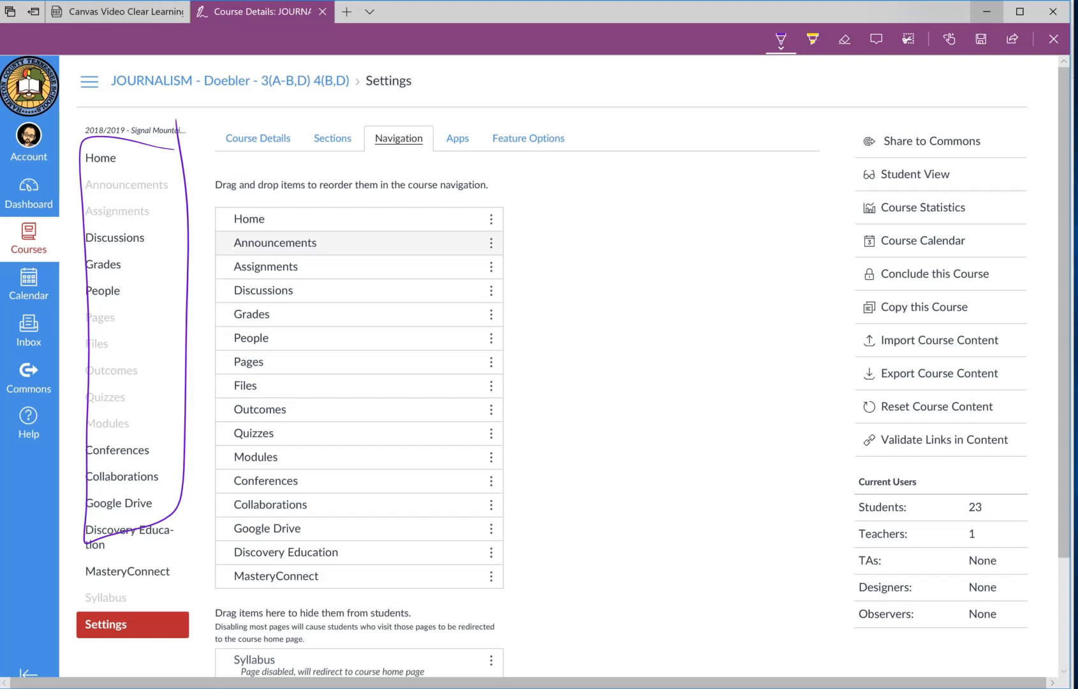
left_click(1053, 39)
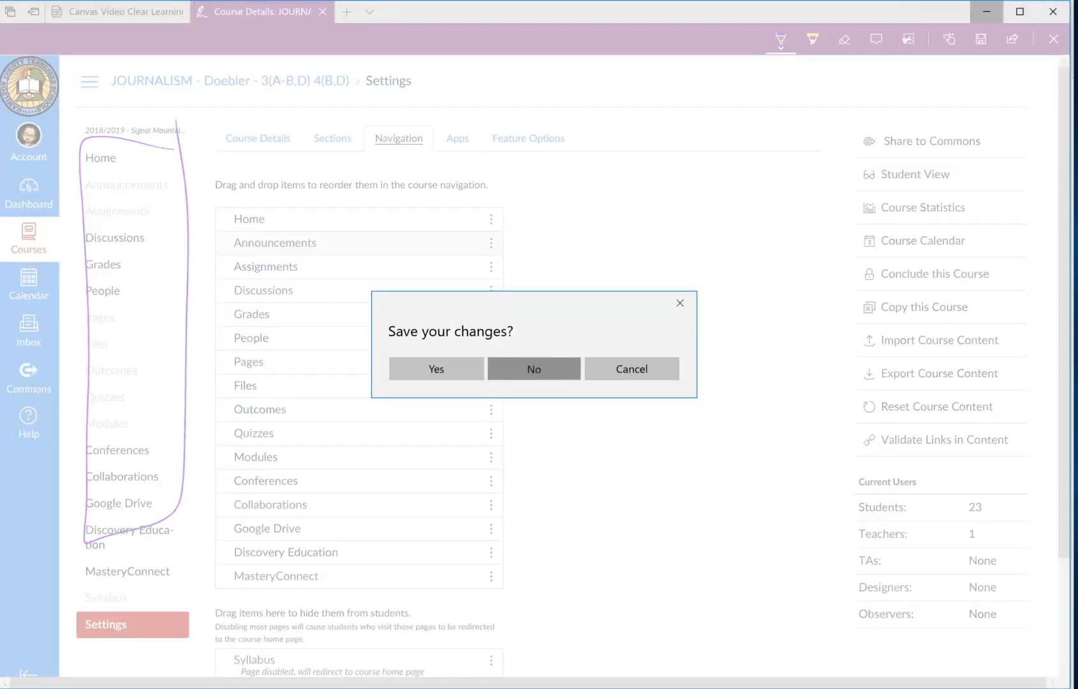
left_click(533, 369)
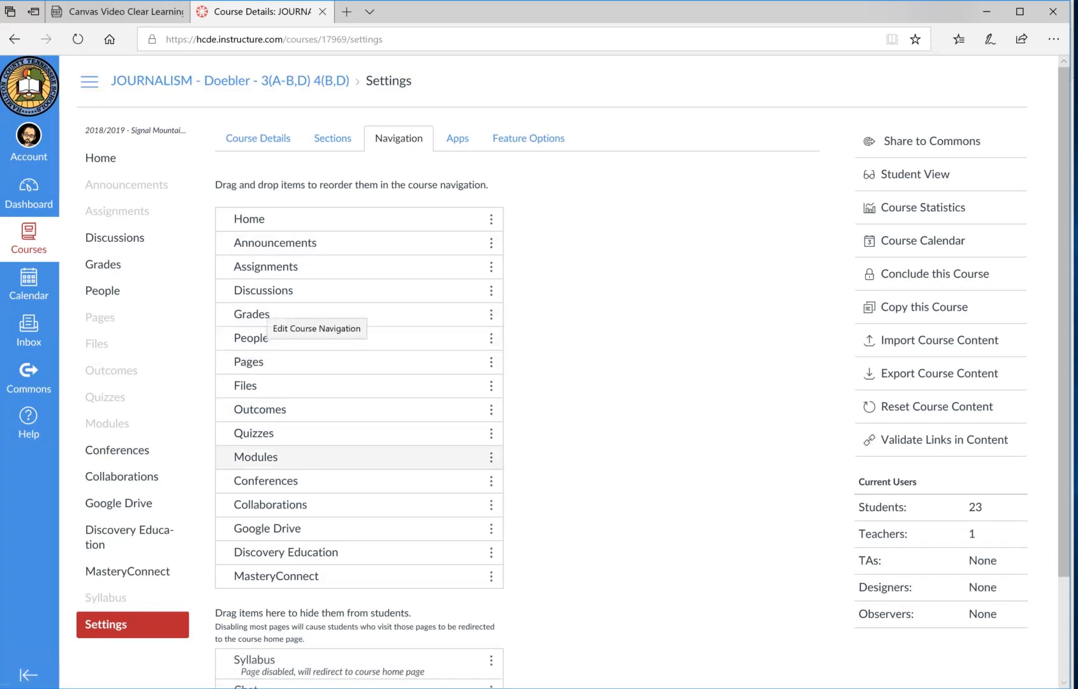
Reorder the course navigation so Modules, Pages, Assignments, Discussions, Announcements, Files and Google Drive follow Home.
left_click_drag(357, 457, 358, 241)
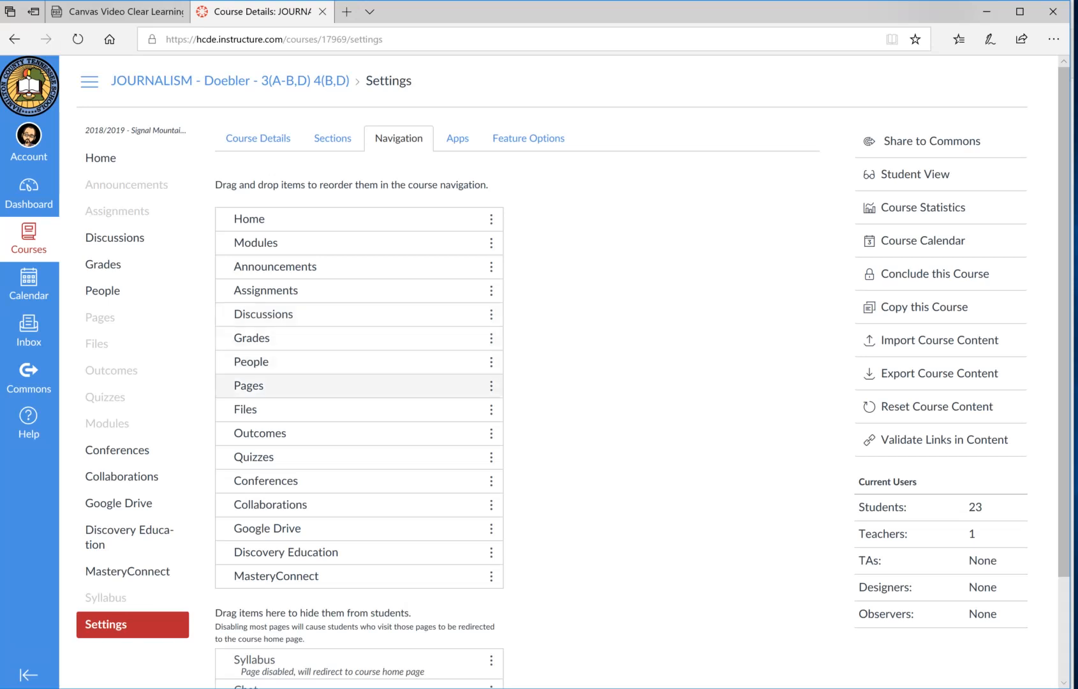
left_click_drag(357, 385, 357, 266)
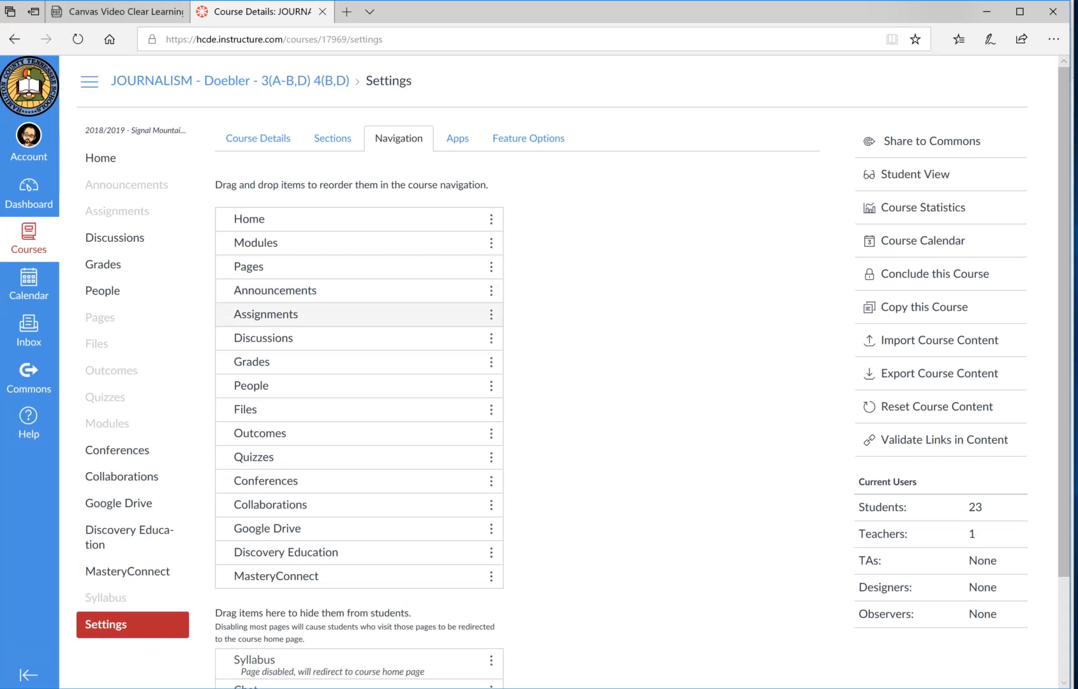
left_click_drag(357, 314, 357, 290)
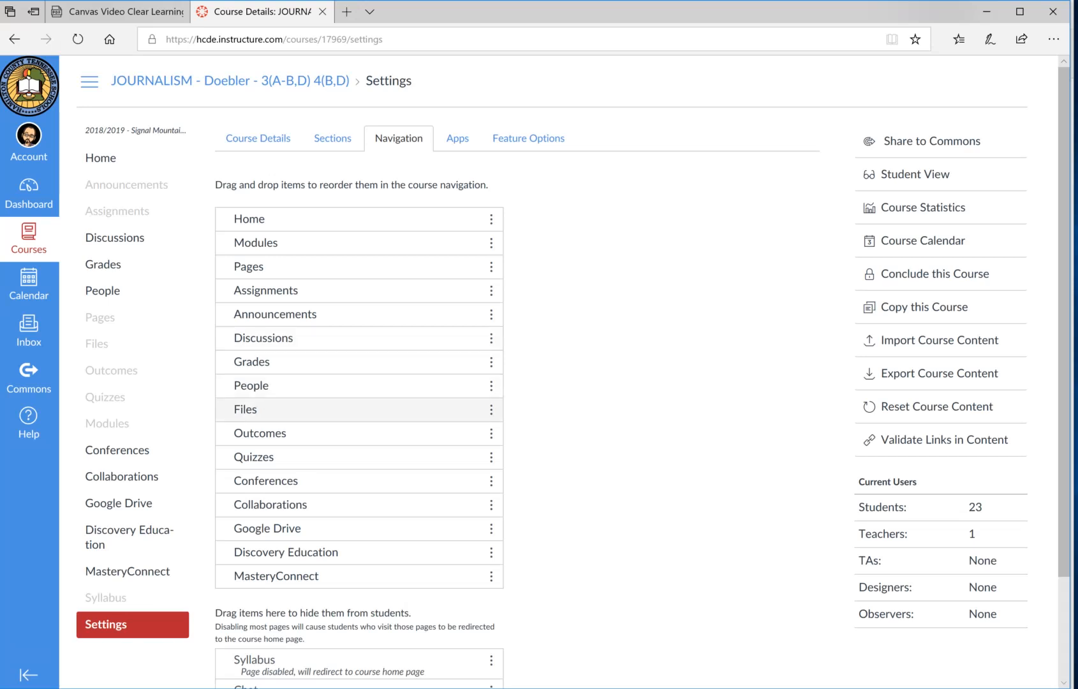
left_click_drag(357, 409, 357, 332)
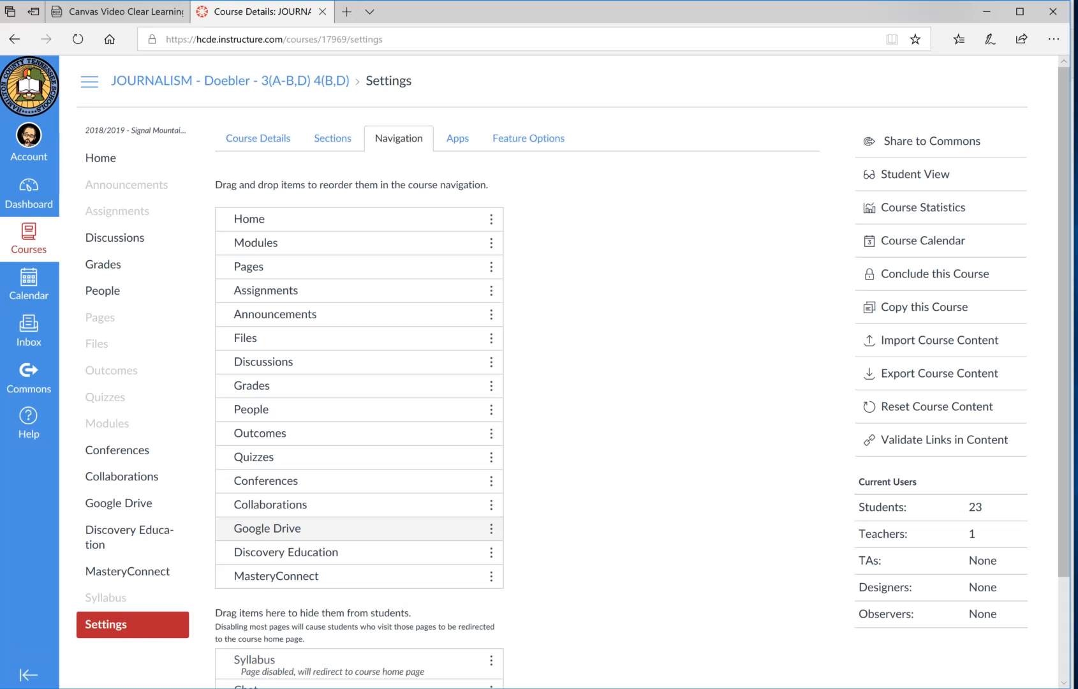
left_click_drag(357, 528, 357, 351)
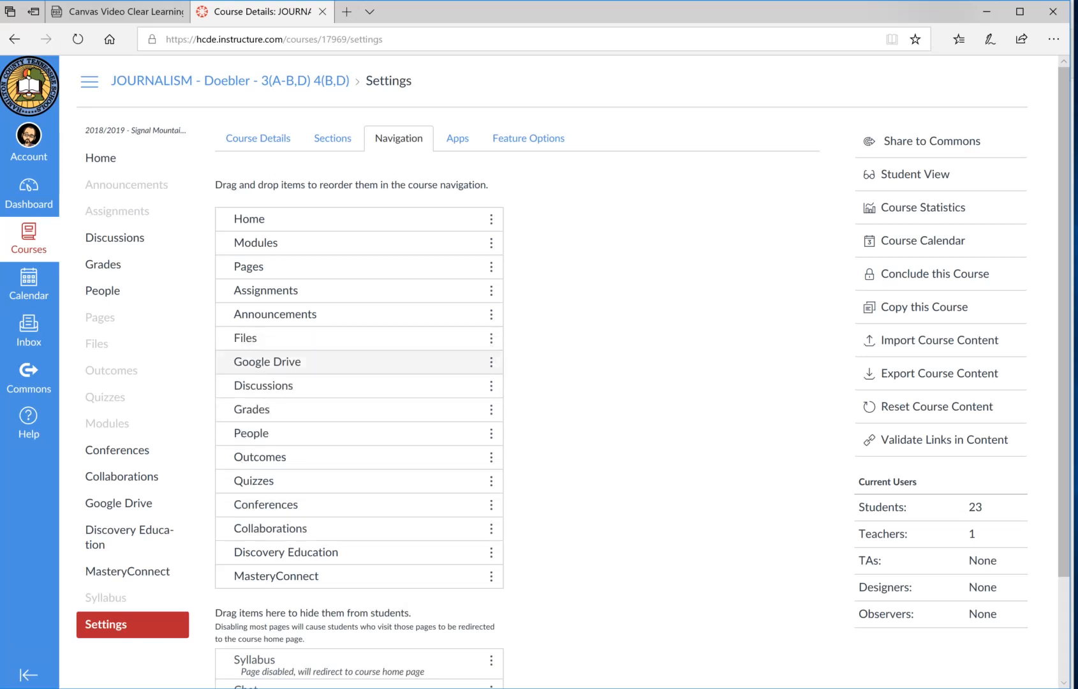
left_click_drag(357, 385, 358, 308)
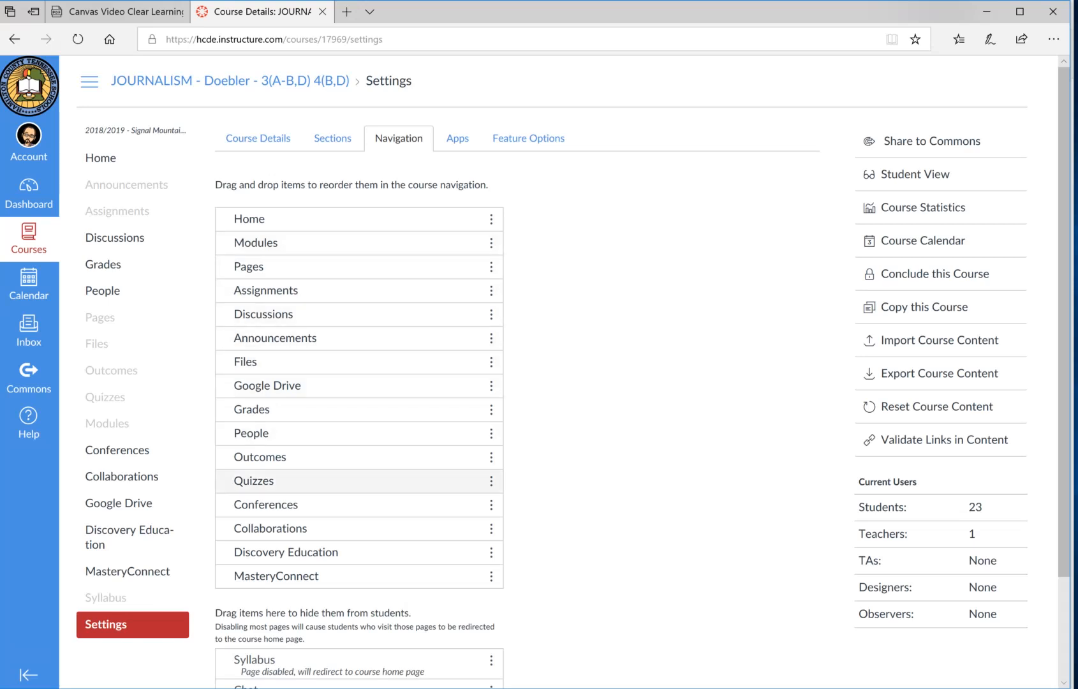
Disable Discovery Education and Collaborations in the course navigation.
scroll(358, 482, "down", 2)
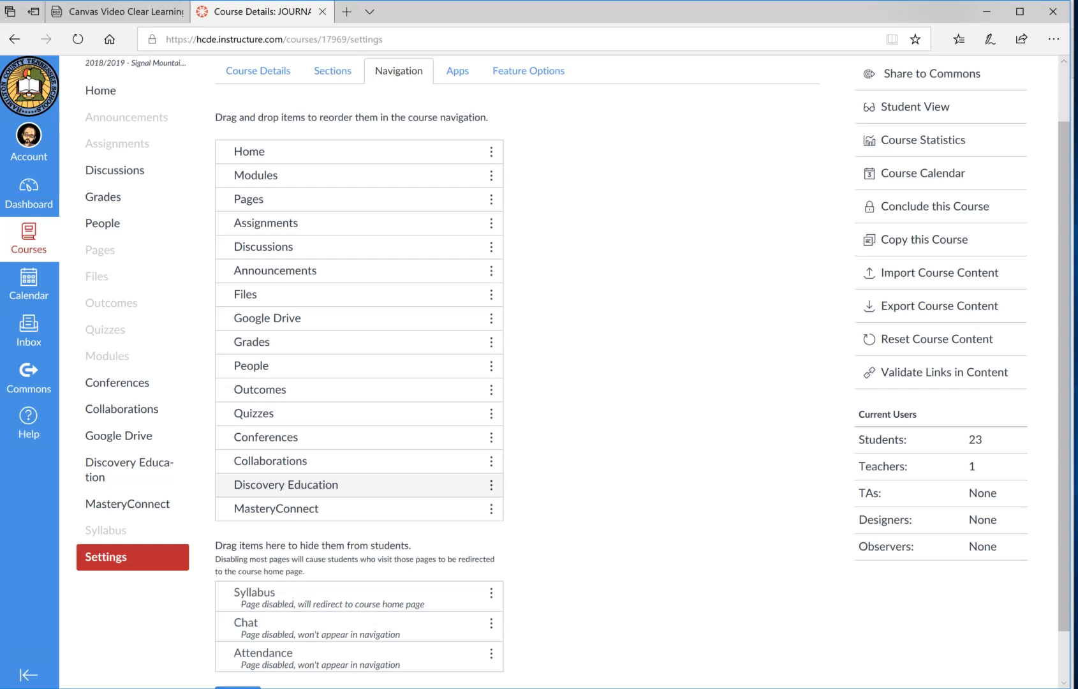
left_click(492, 484)
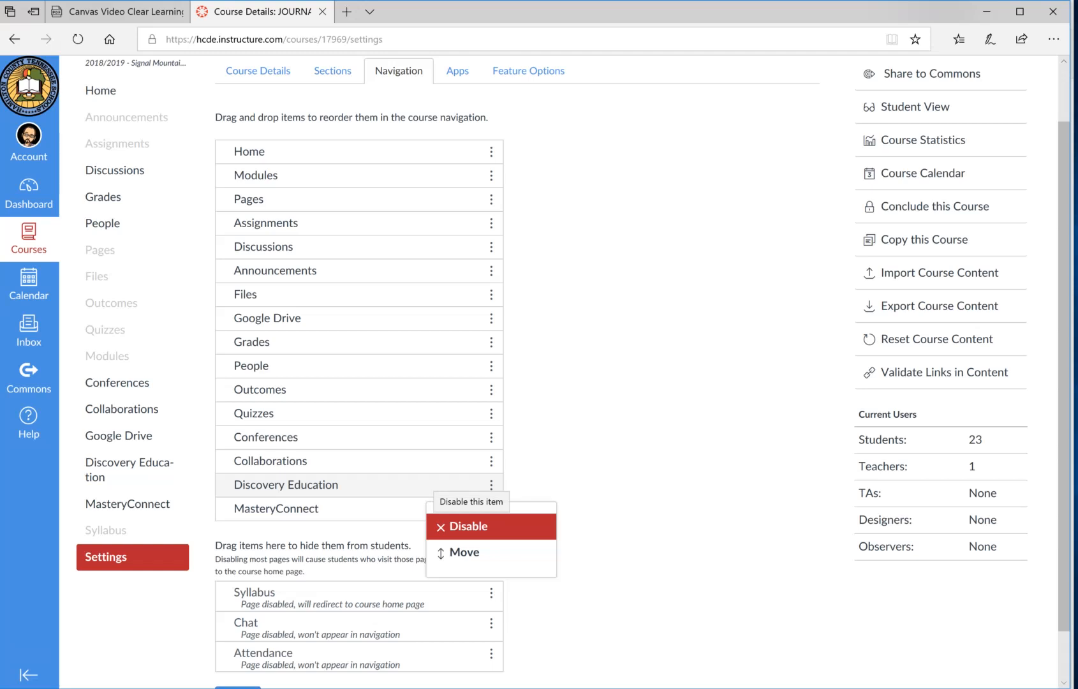
left_click(462, 527)
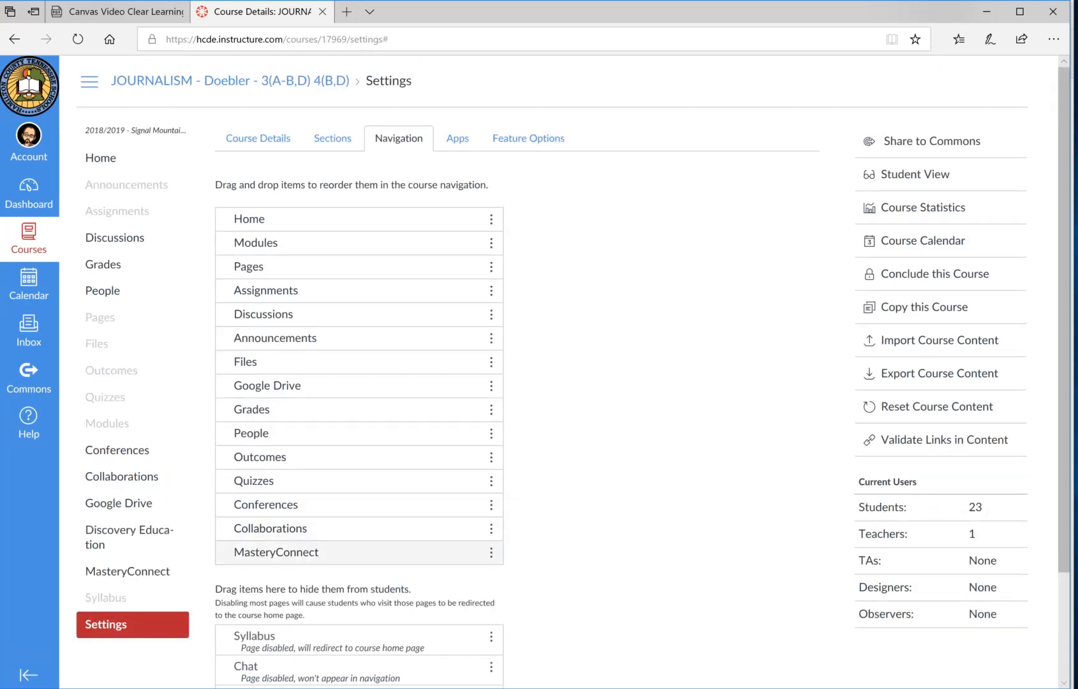
left_click_drag(352, 532, 352, 614)
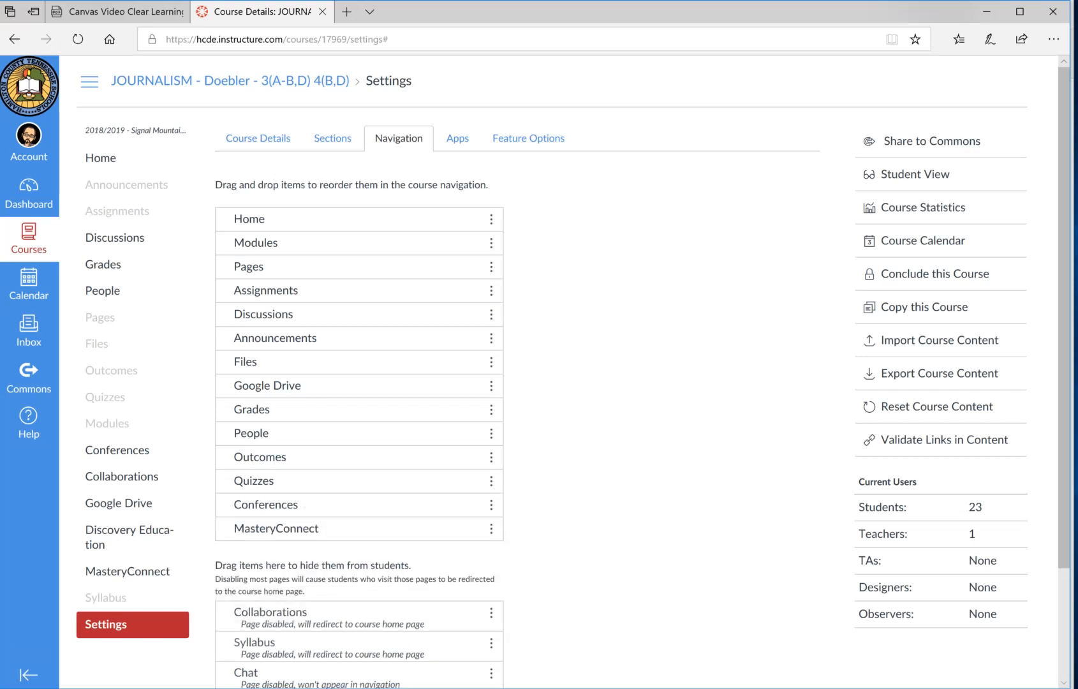
Hide Grades and People from students by moving them to the hidden navigation items.
scroll(357, 574, "down", 2)
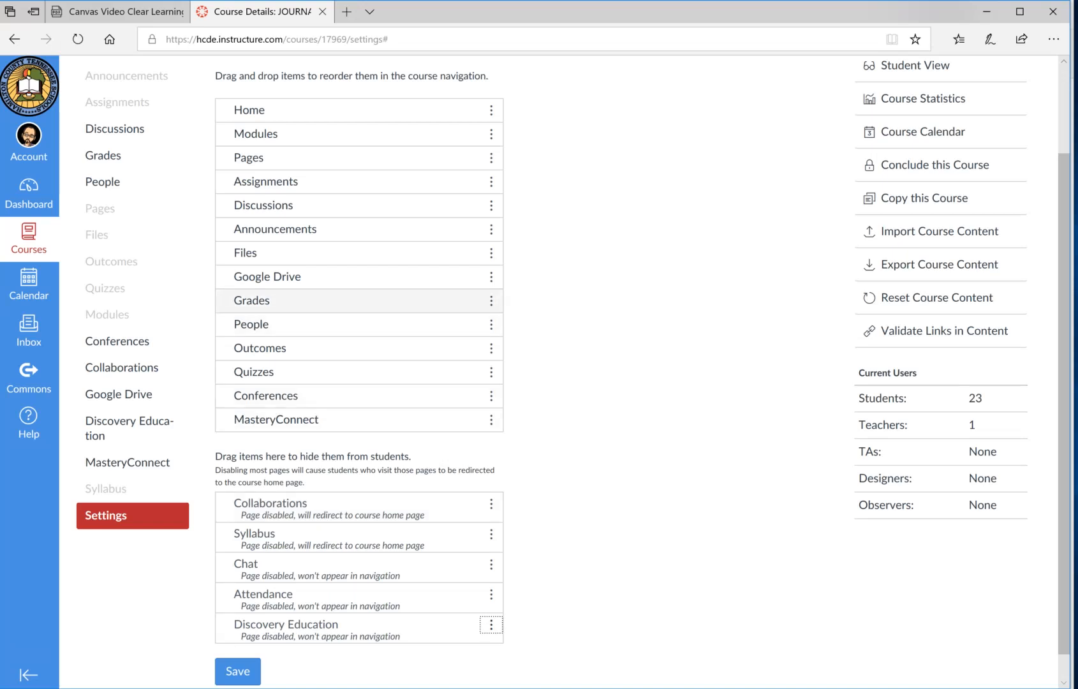
left_click_drag(287, 300, 287, 480)
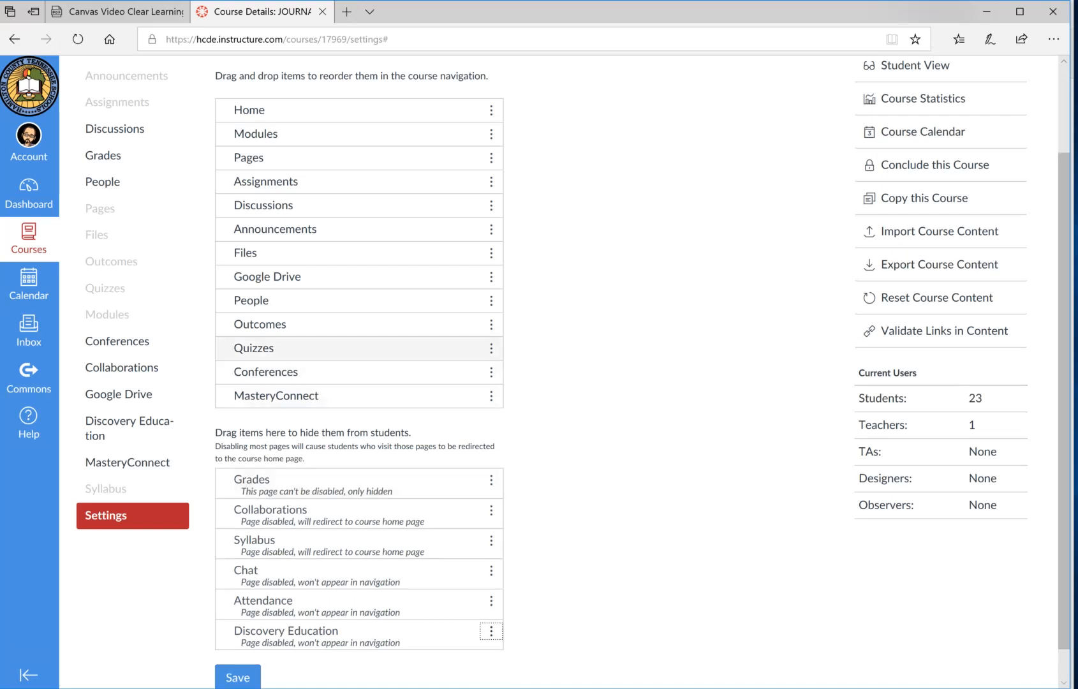
left_click_drag(287, 300, 287, 455)
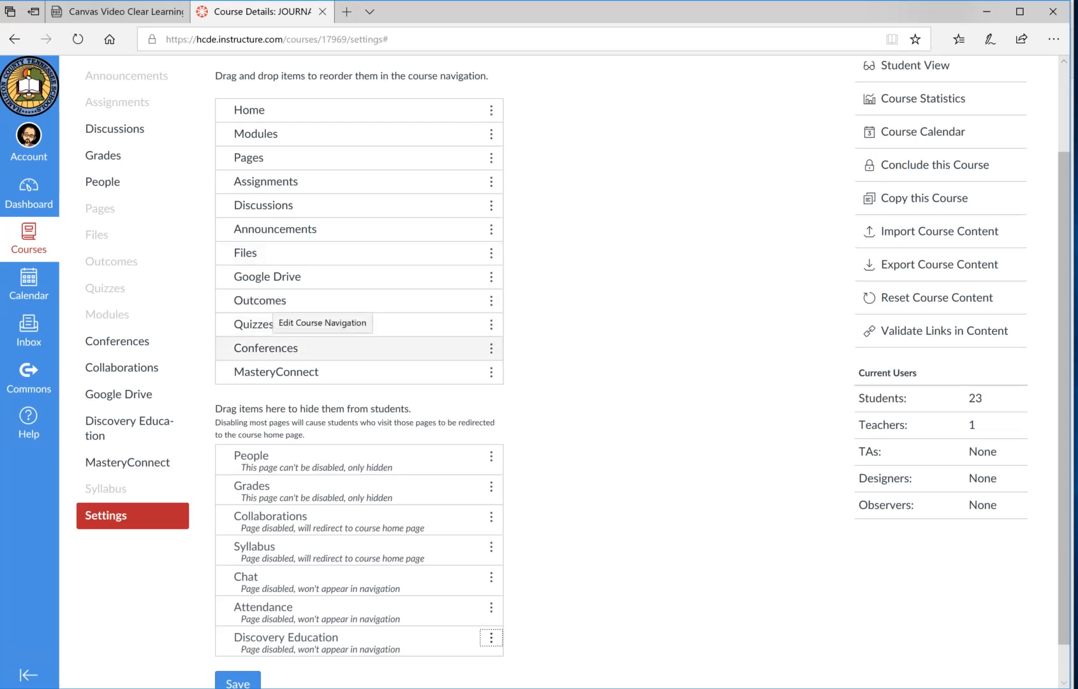
Save the reordered course navigation.
scroll(322, 348, "down", 1)
scroll(322, 347, "up", 1)
scroll(323, 347, "down", 1)
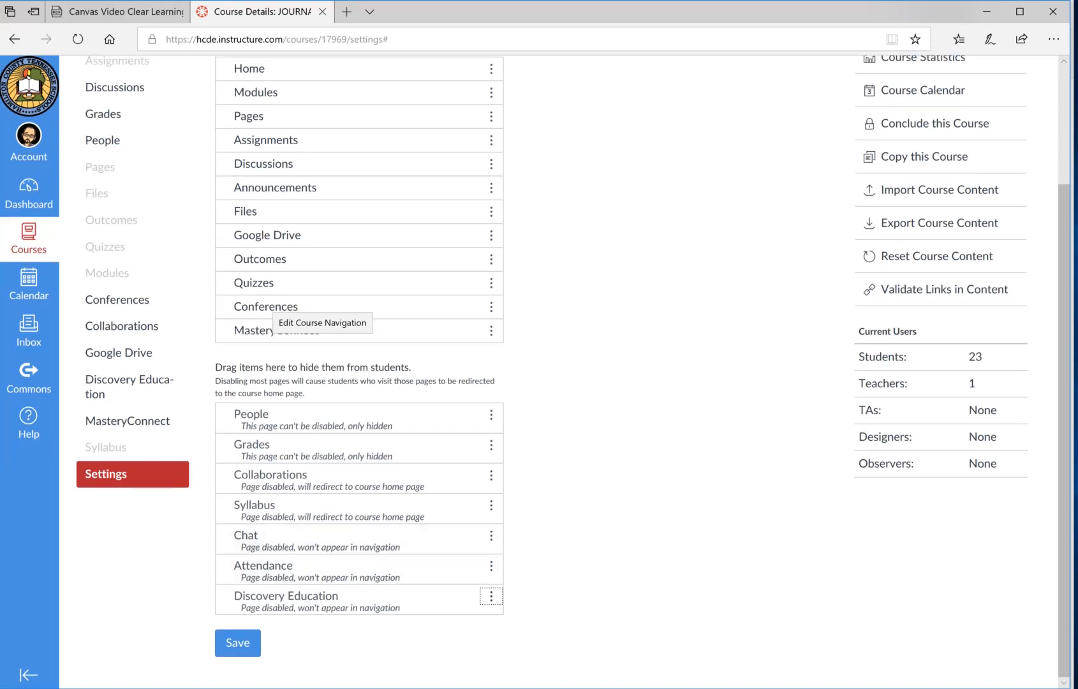
left_click(237, 643)
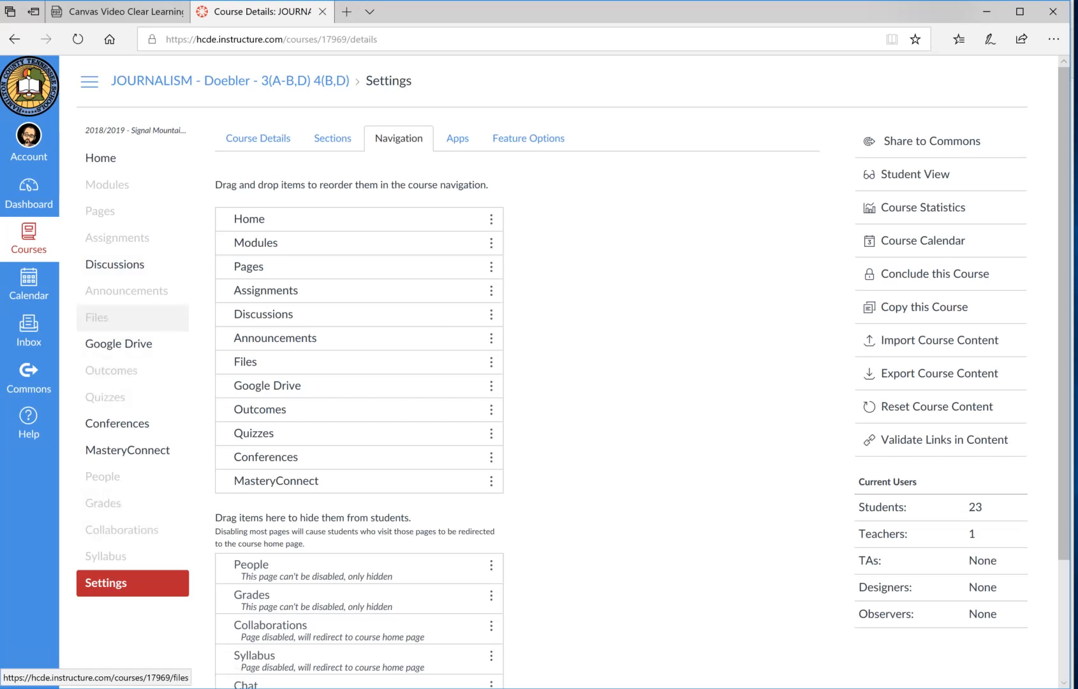
Preview the course home page in Student View, and leave Student View again.
left_click(102, 158)
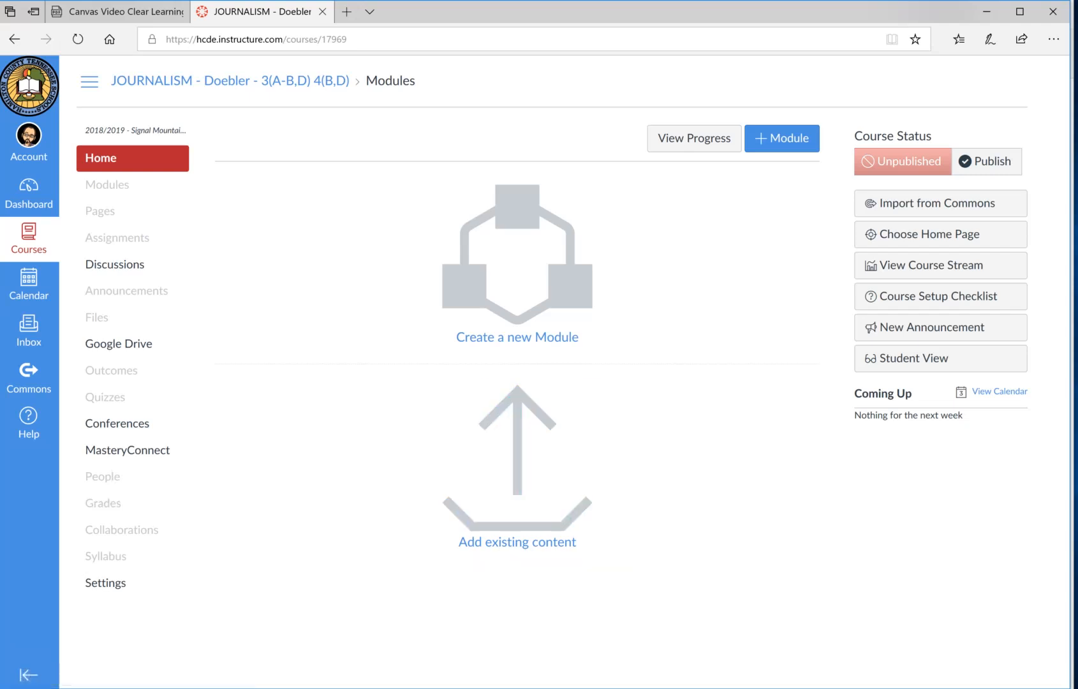
left_click(932, 358)
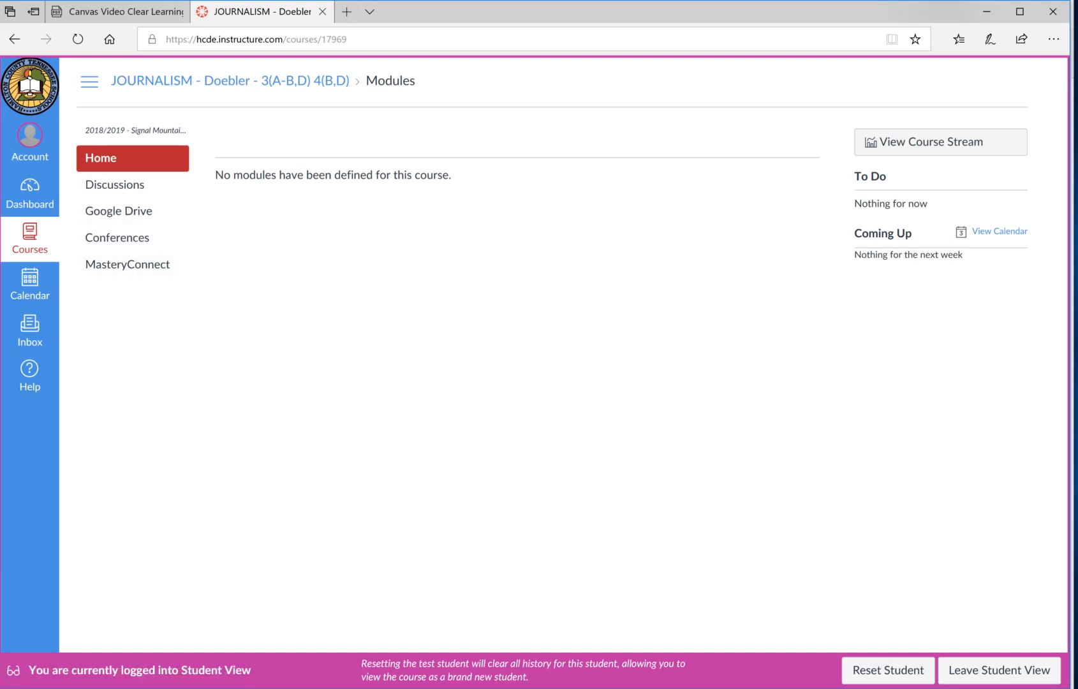
left_click(999, 670)
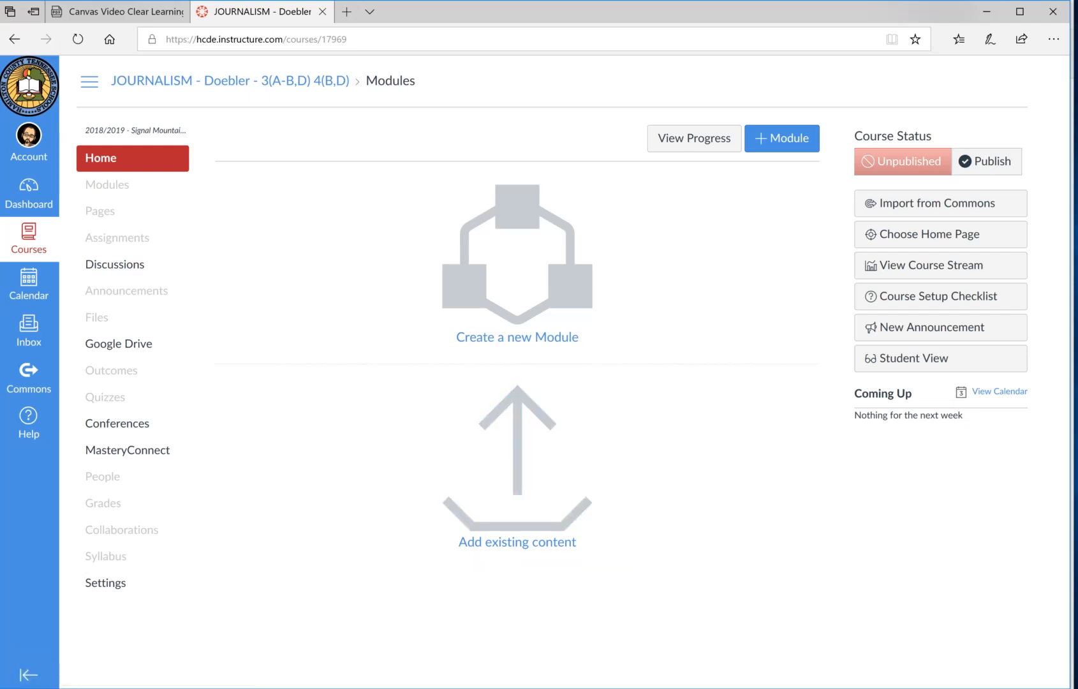
Find the Quizlet app by filtering the external apps for "qui", and add it to the course under the name Quizlet.
left_click(106, 582)
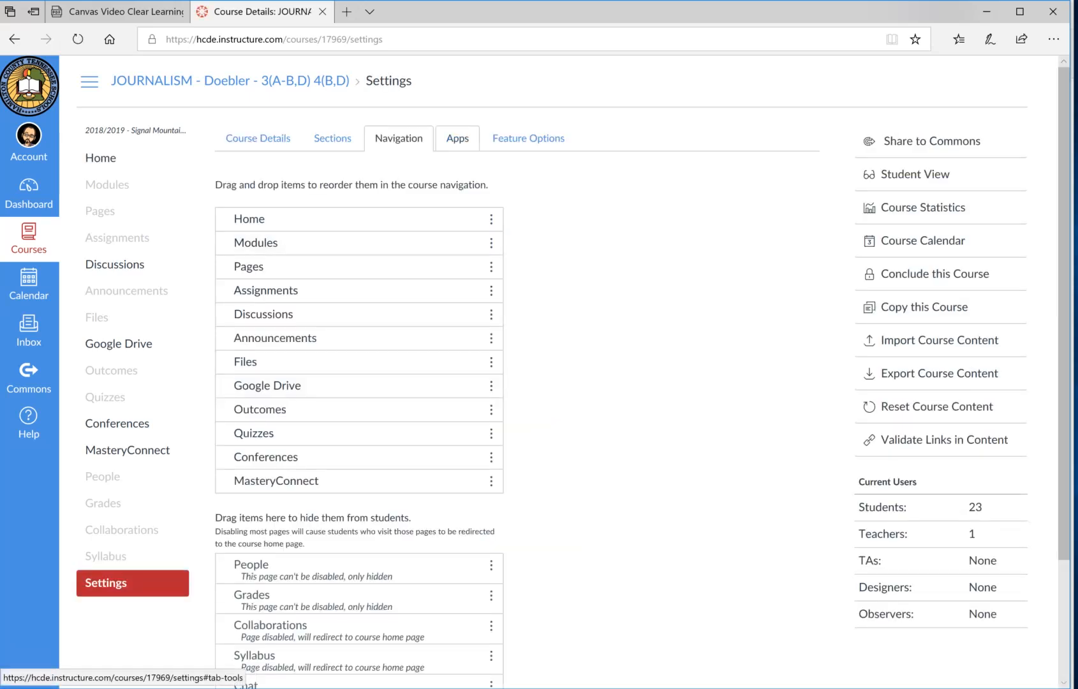
left_click(457, 139)
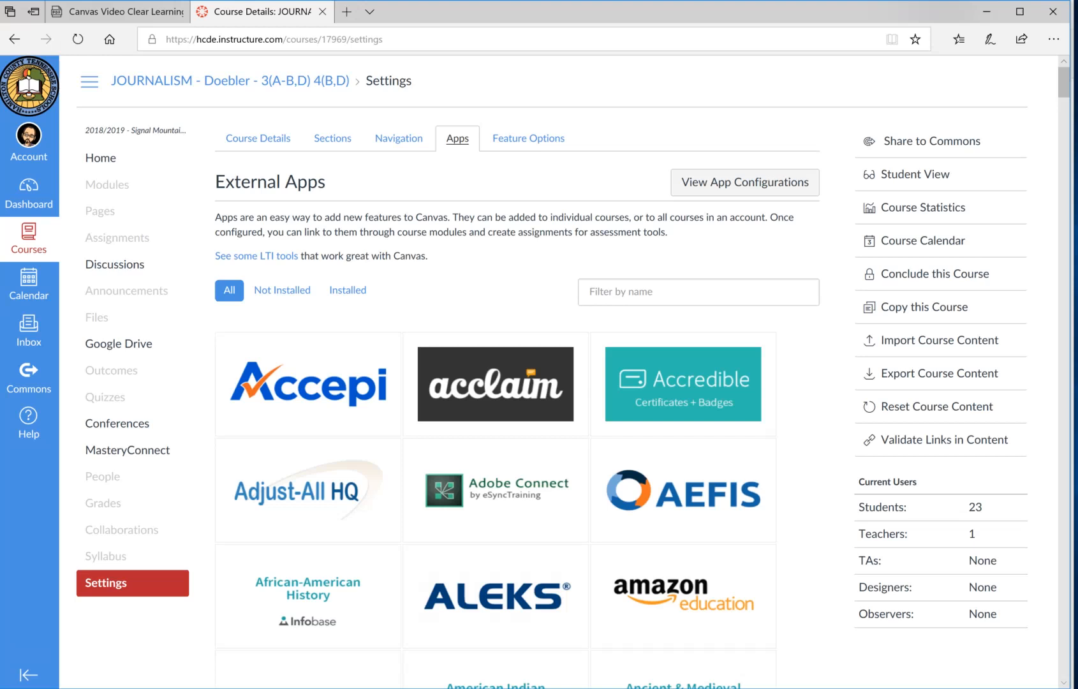
left_click(663, 292)
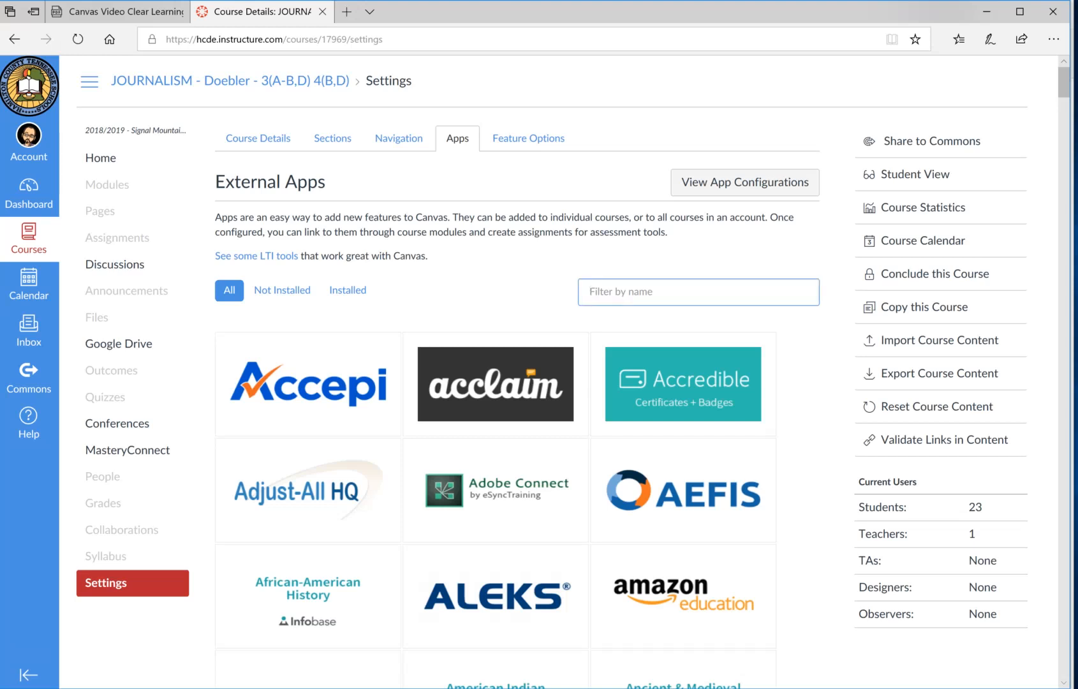
type("qui")
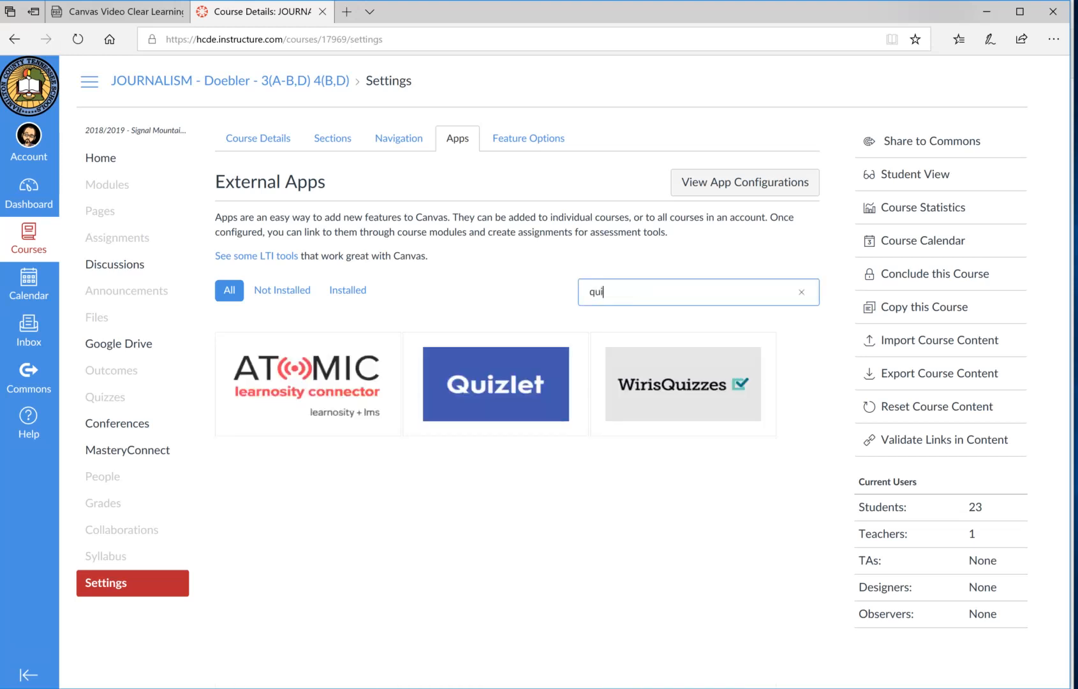
left_click(496, 383)
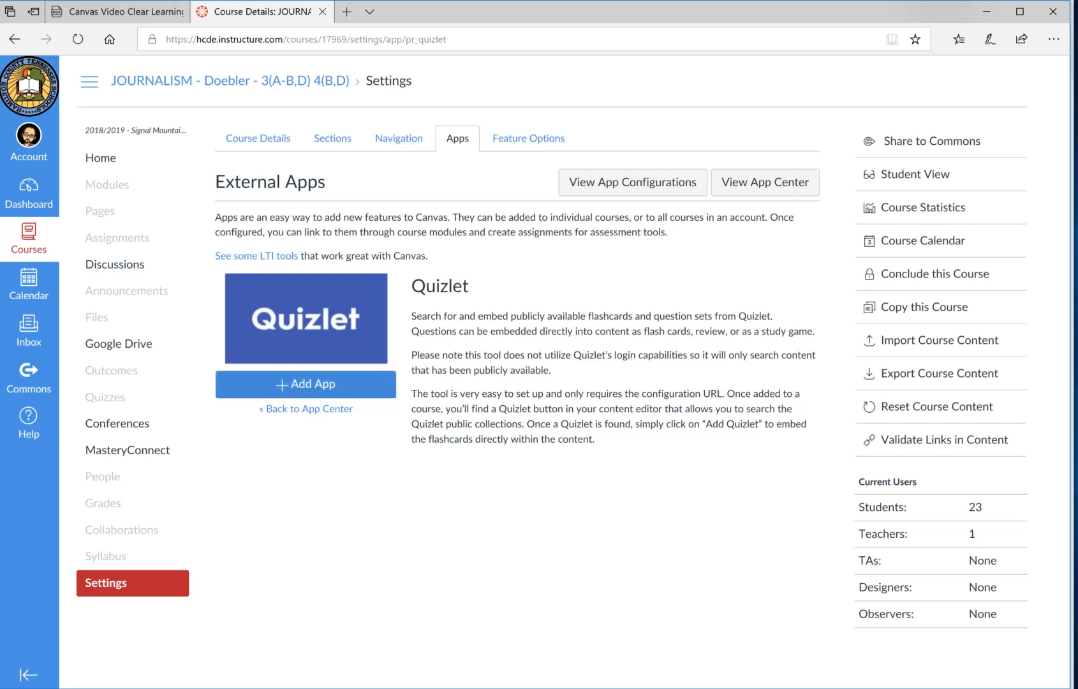
left_click(306, 384)
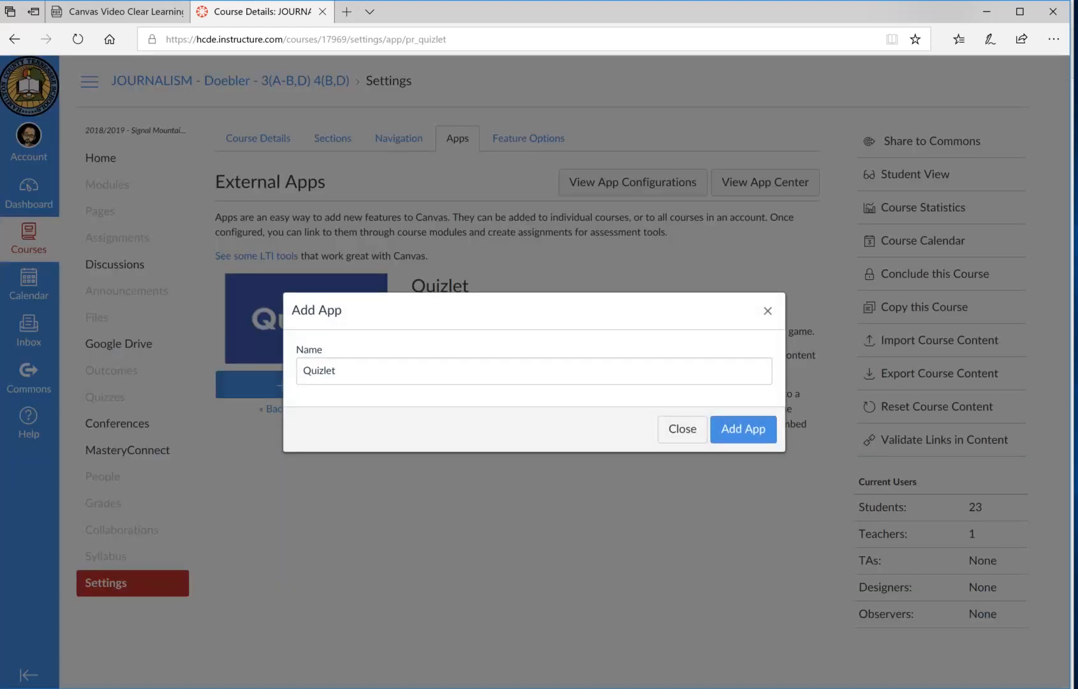
left_click(743, 430)
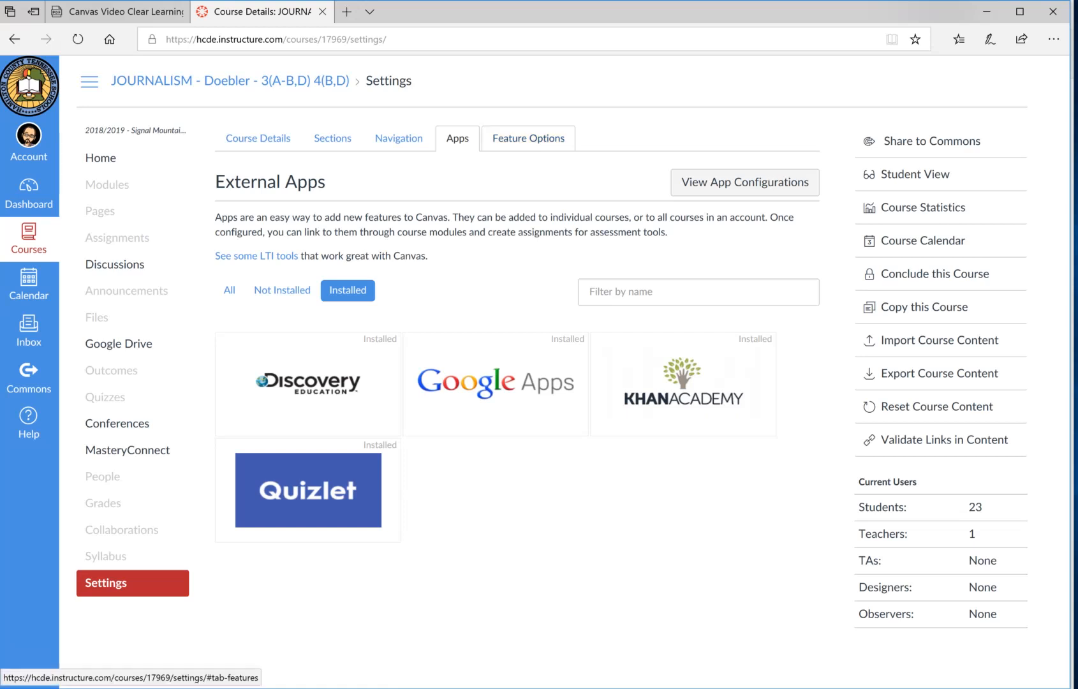
Review the course's feature options and its statistics on assignments, students, file storage and running totals.
left_click(528, 138)
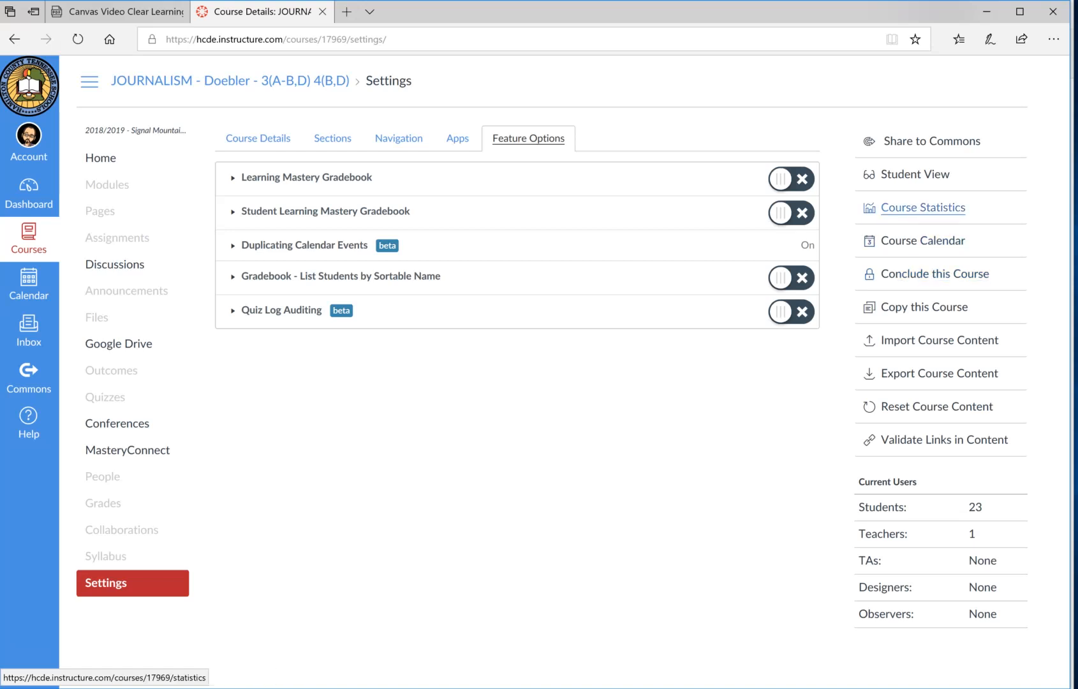
left_click(923, 207)
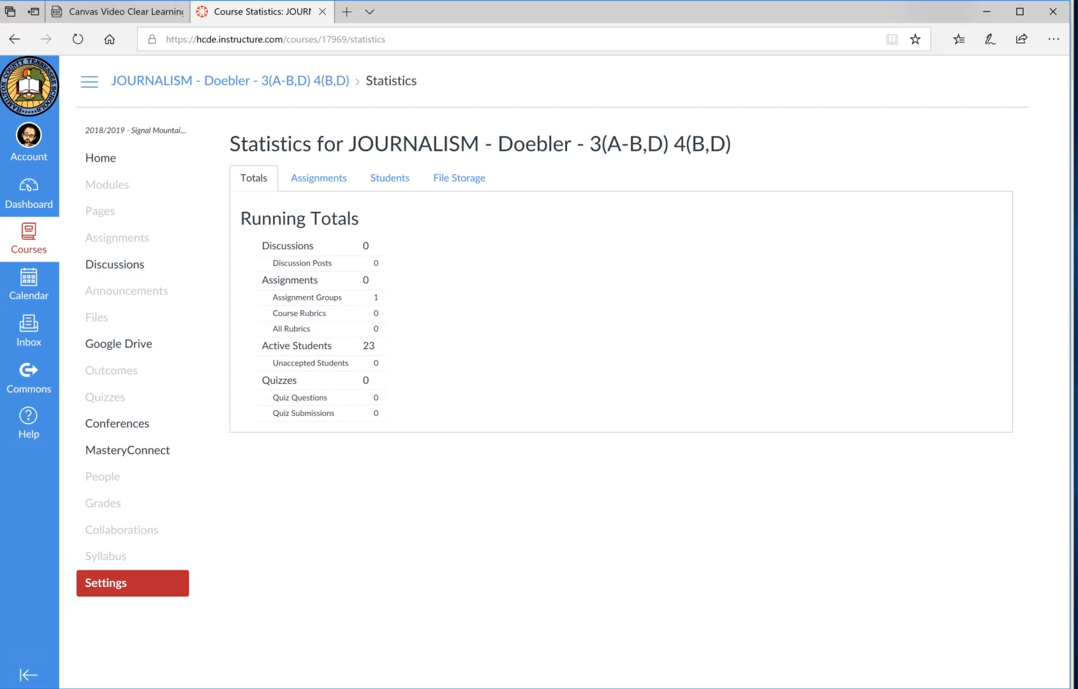
left_click(318, 178)
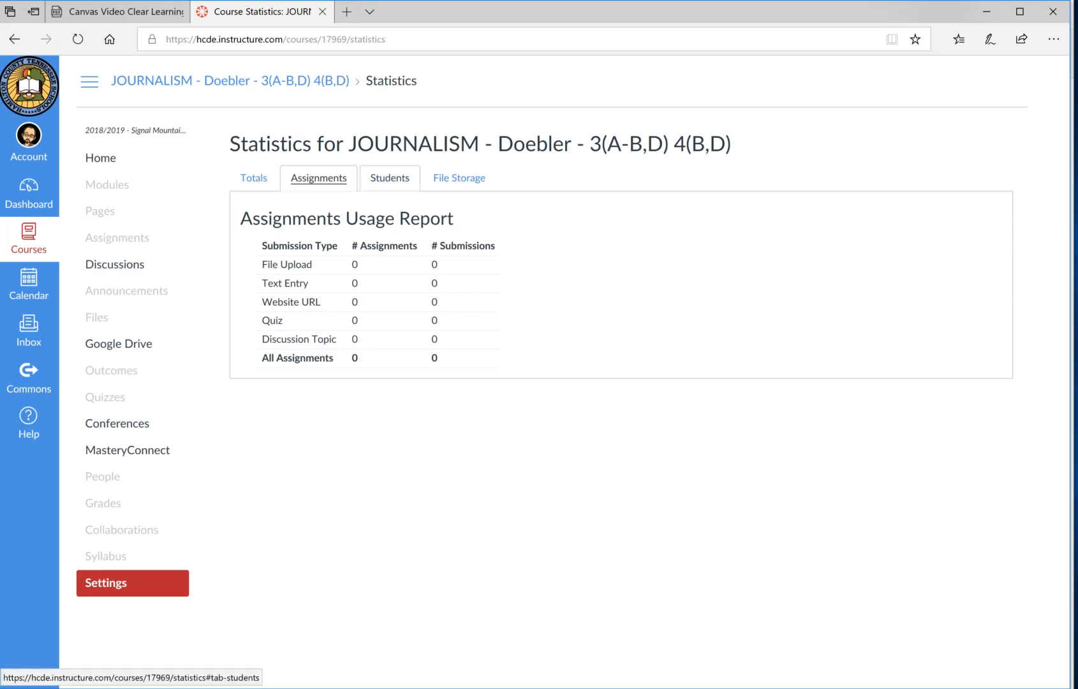
left_click(390, 178)
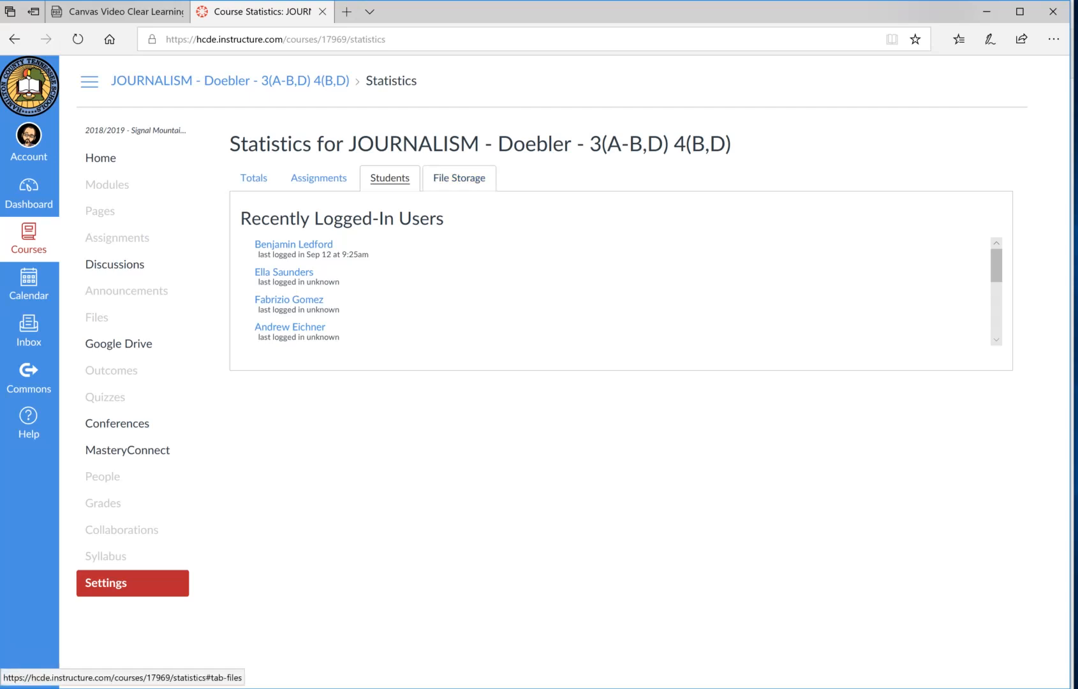
left_click(459, 177)
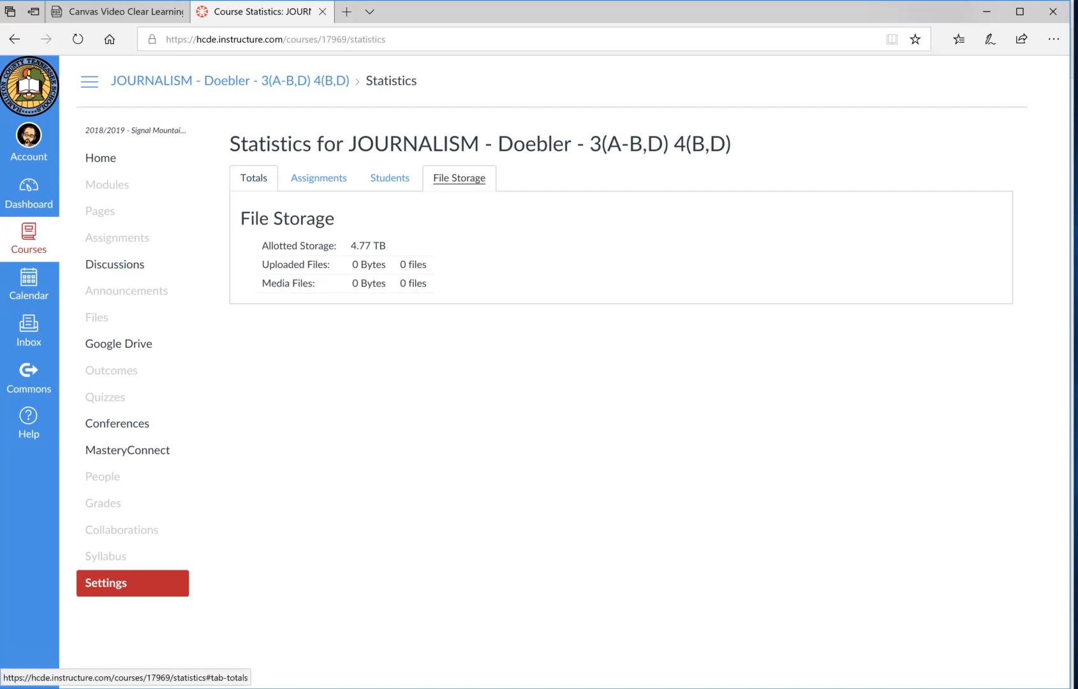
left_click(253, 178)
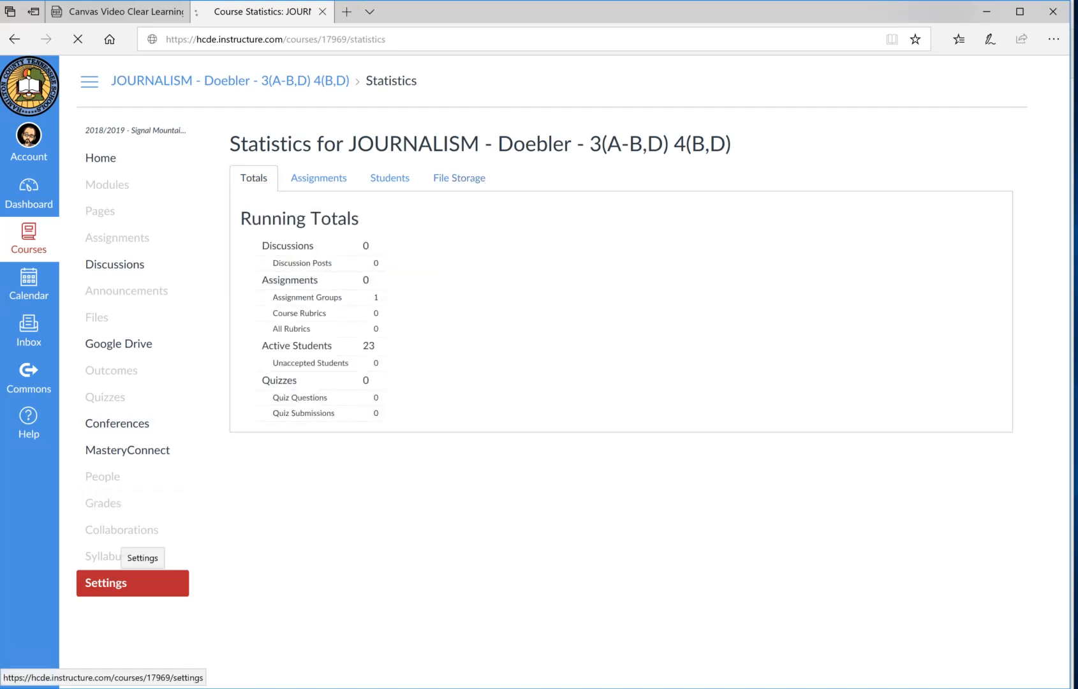
View the course calendar from the course settings, and return to the Journalism course through the dashboard.
left_click(128, 582)
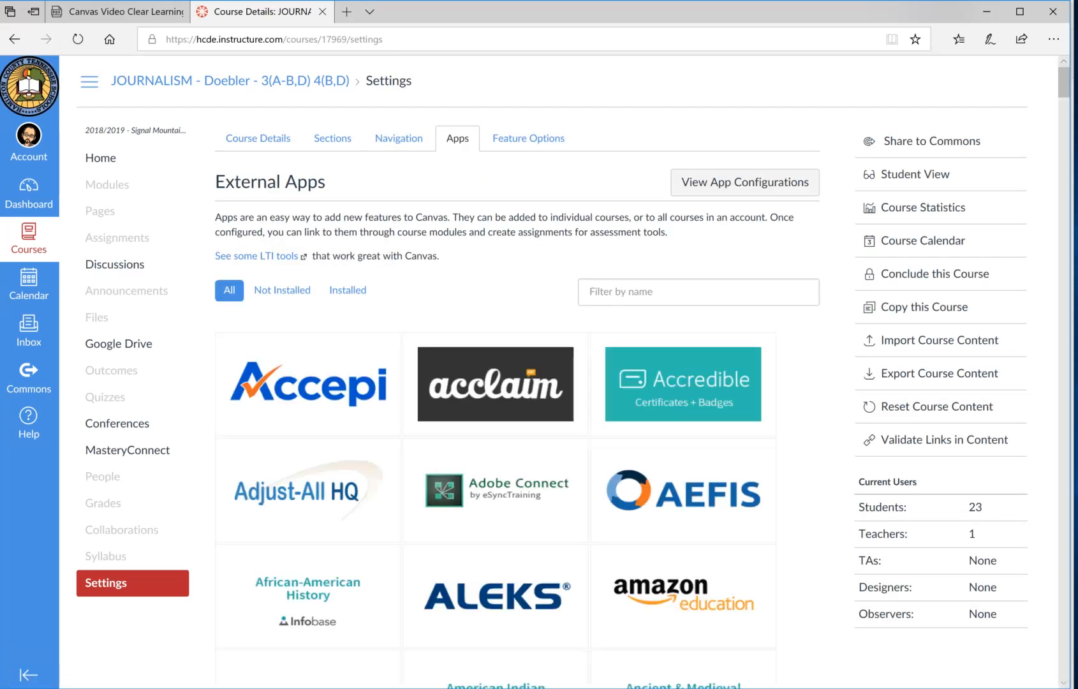
left_click(923, 241)
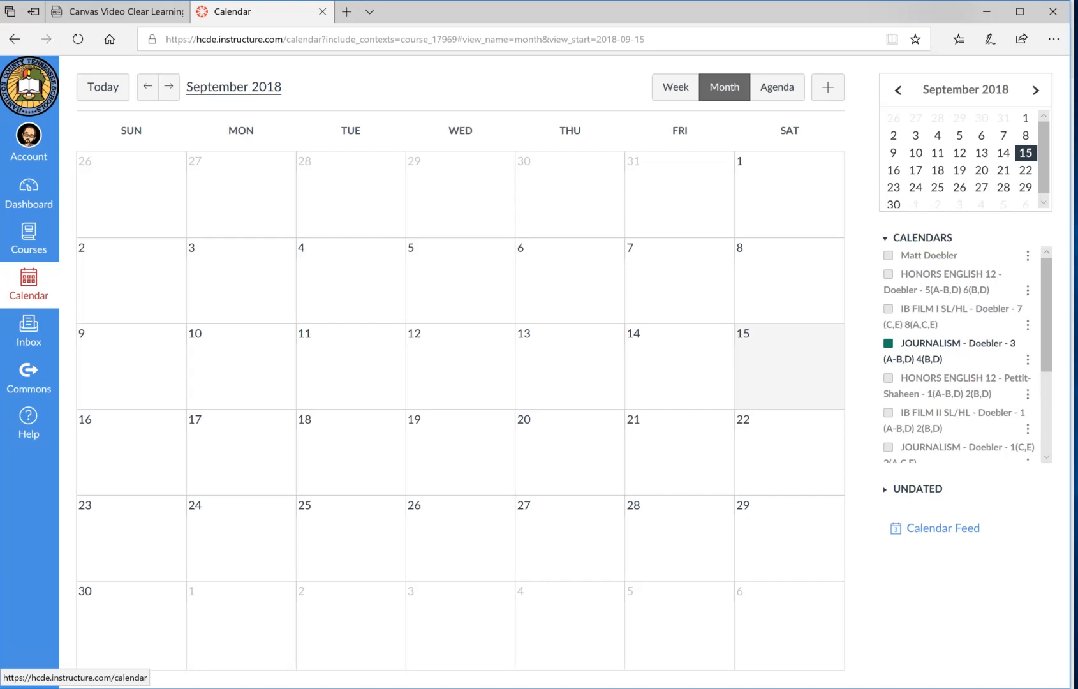
left_click(28, 192)
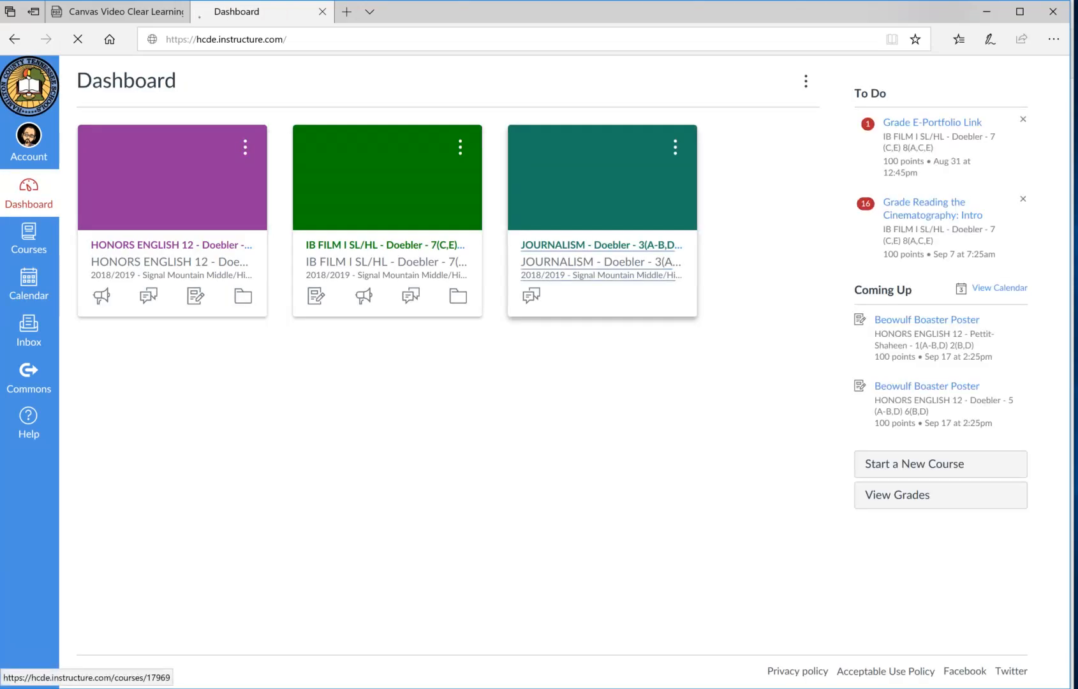
left_click(603, 262)
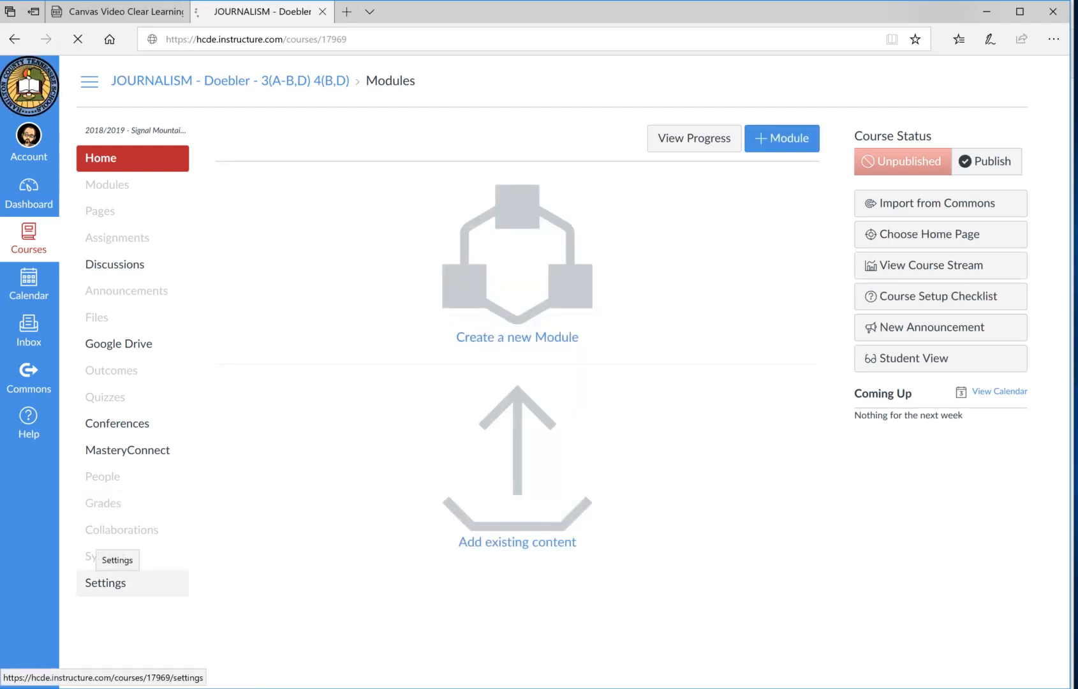
Queue a content import that copies the Canvas course HONORS ENGLISH 12, 5(A-B,D) 6(B,D), with only specific content selected.
left_click(106, 583)
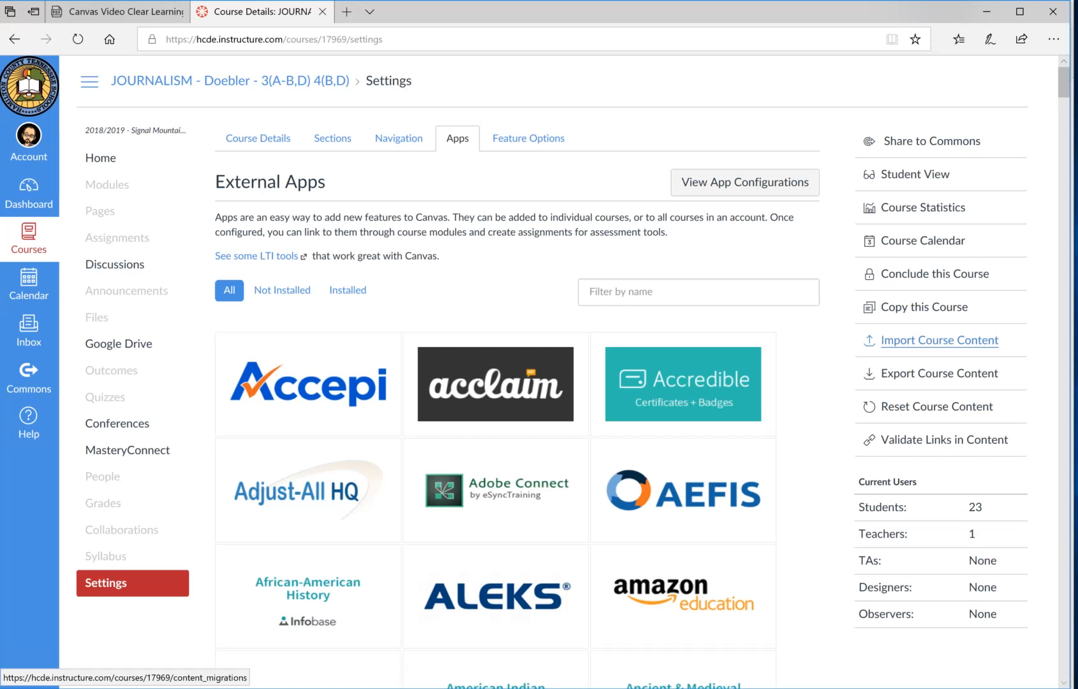
left_click(940, 340)
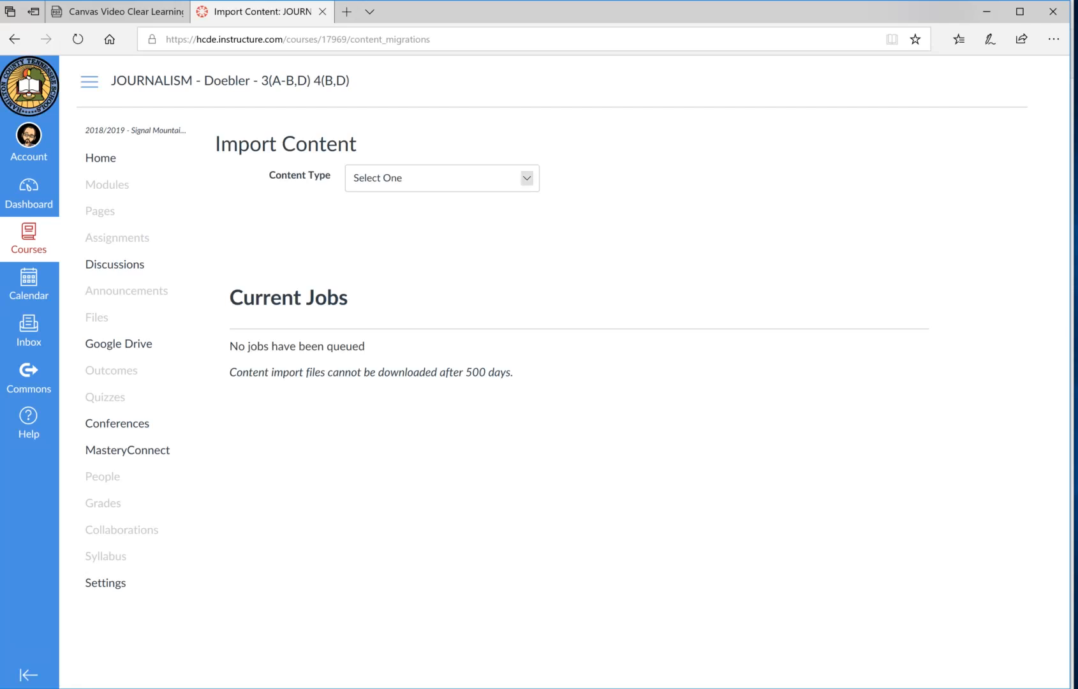
left_click(526, 178)
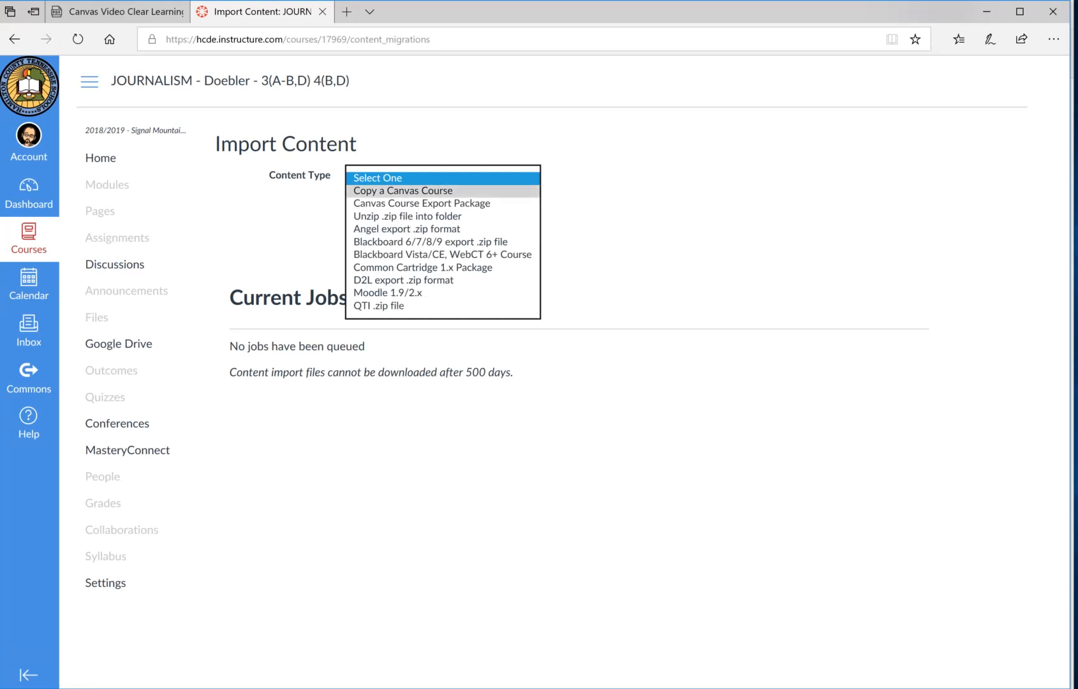
left_click(403, 190)
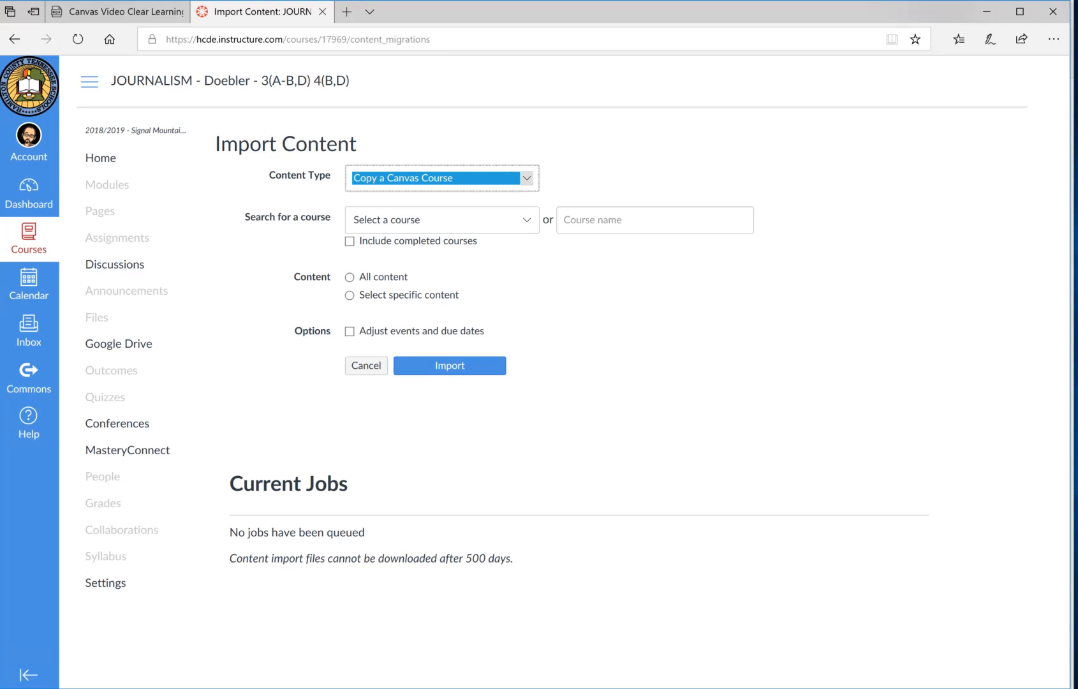
left_click(527, 220)
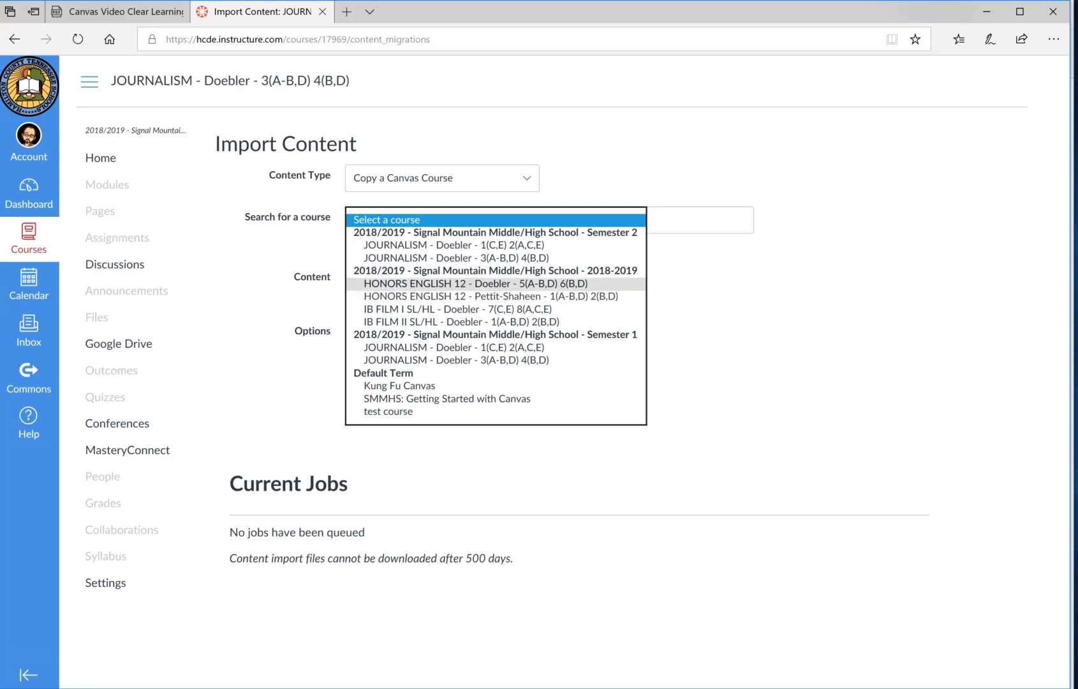
left_click(475, 283)
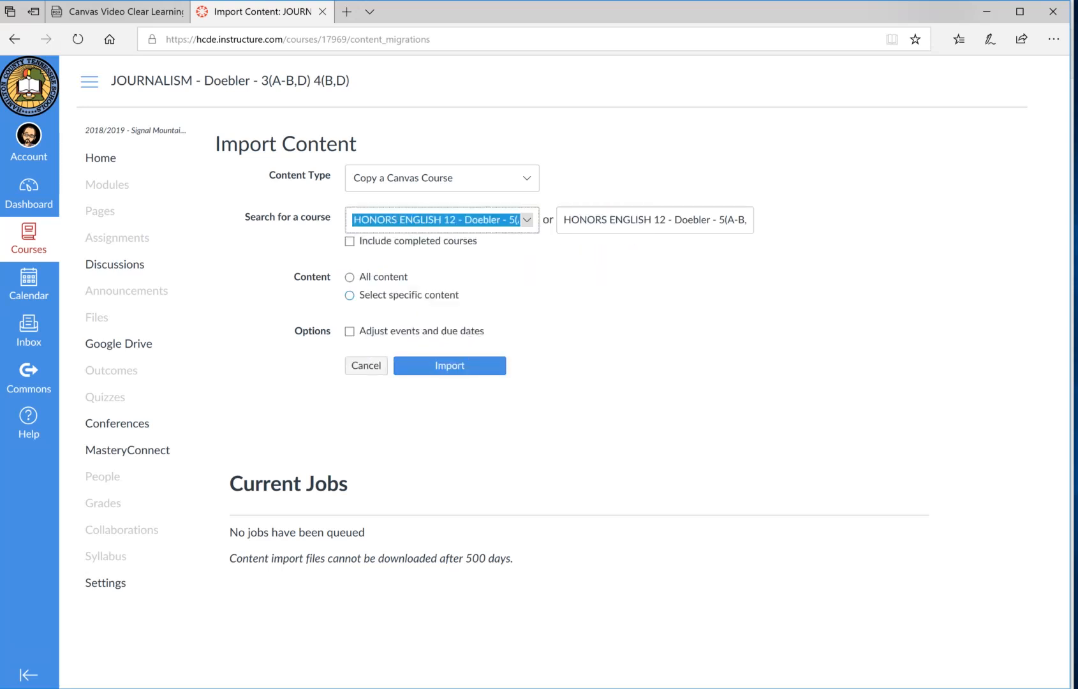
left_click(349, 295)
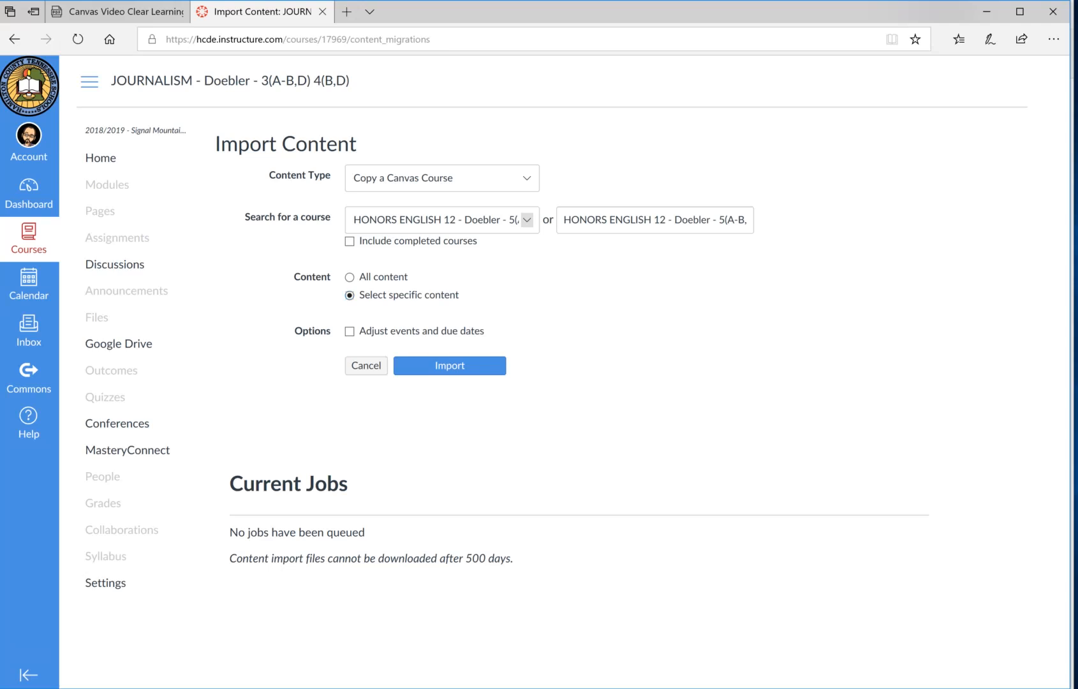
left_click(450, 365)
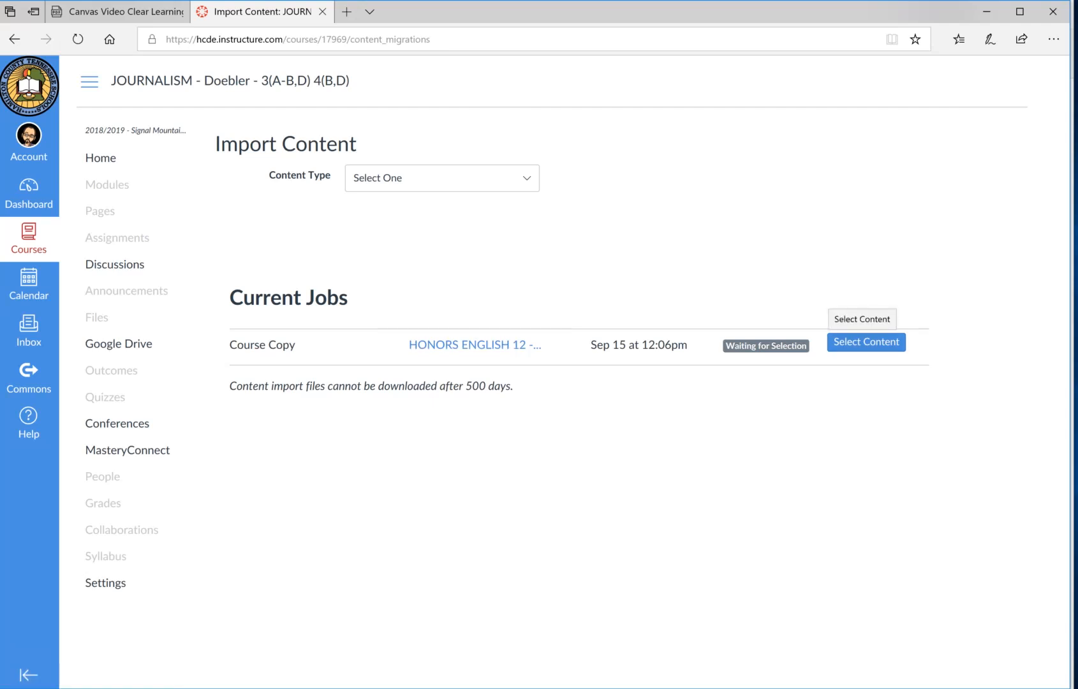
Mark the College Essay Rough Draft assignment in the queued import's content selection, and close the selection without submitting it.
left_click(867, 342)
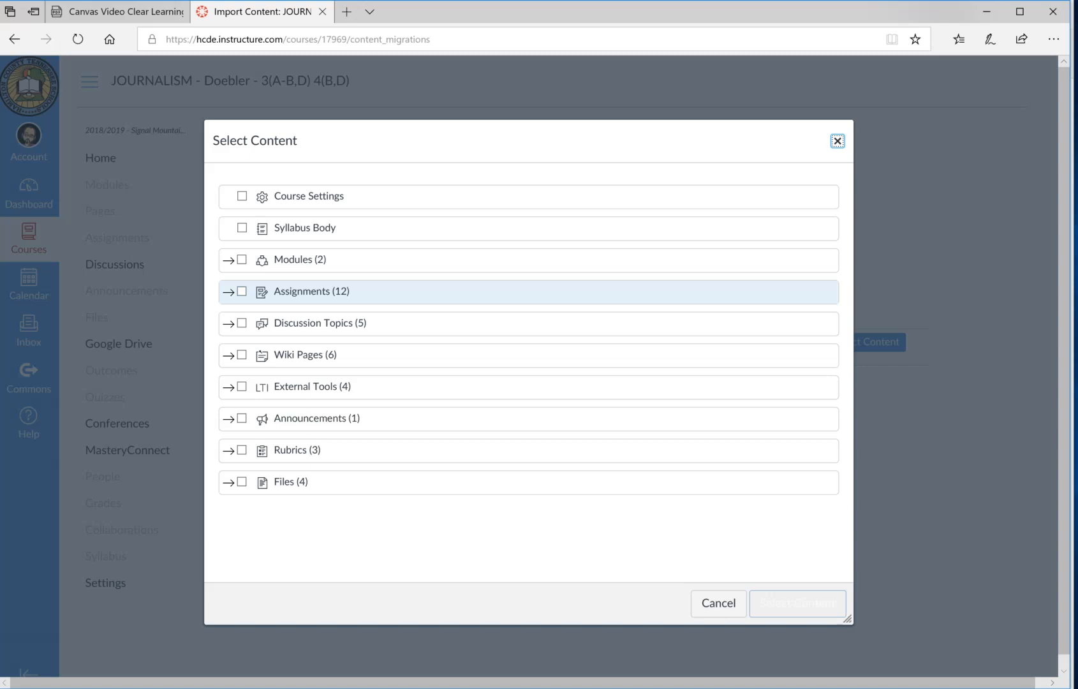
left_click(228, 292)
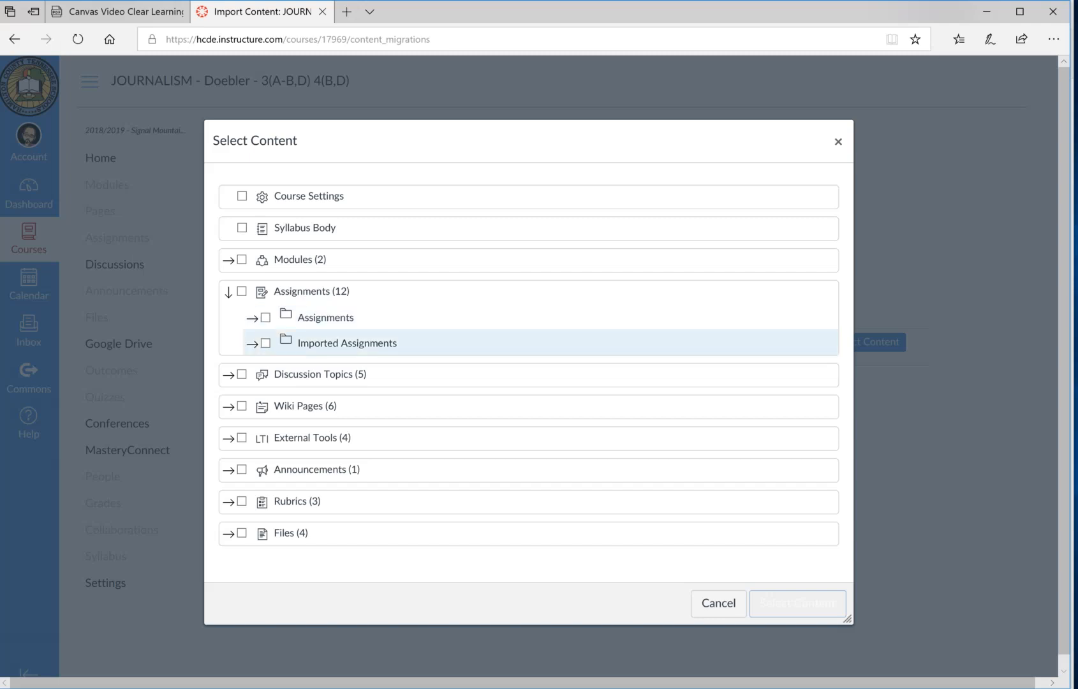
left_click(252, 318)
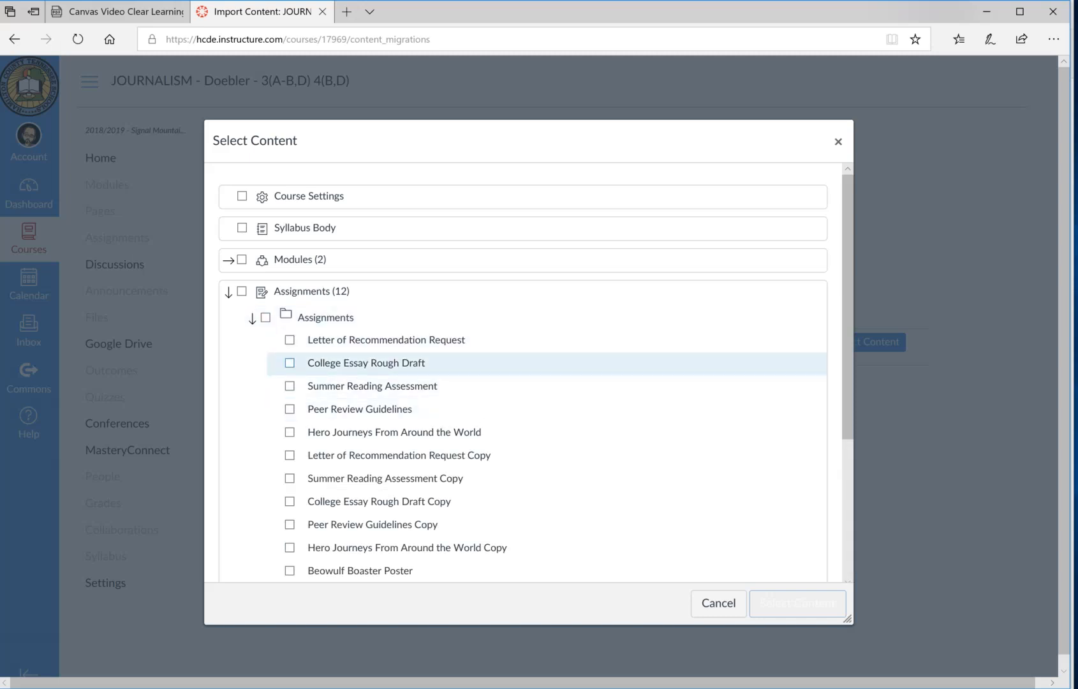
left_click(289, 362)
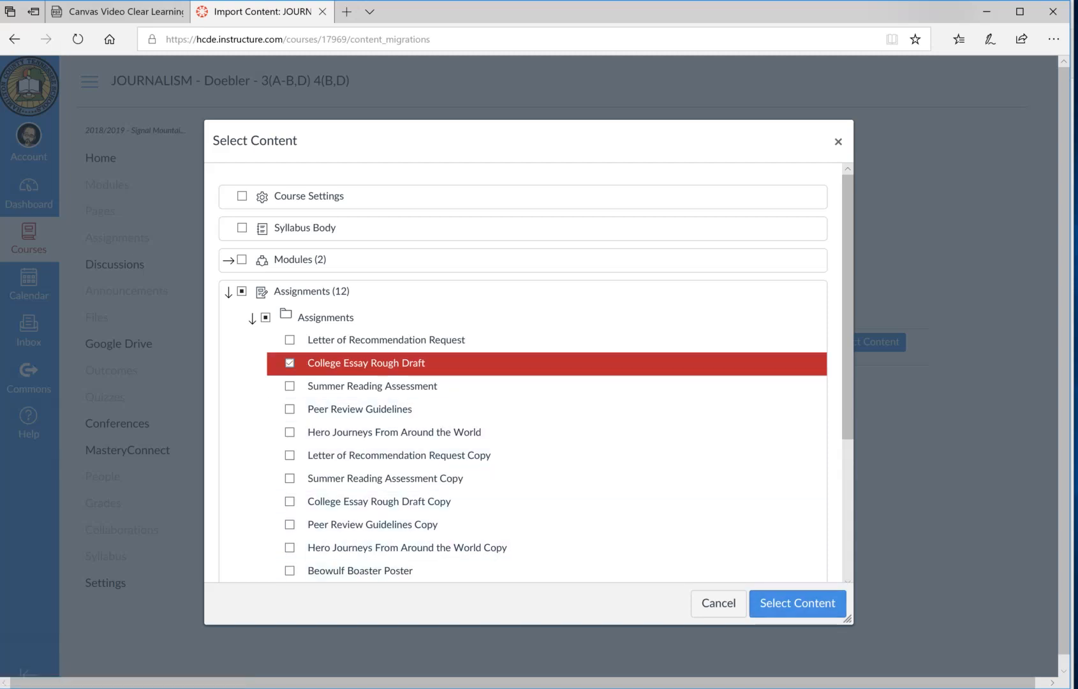
left_click(838, 141)
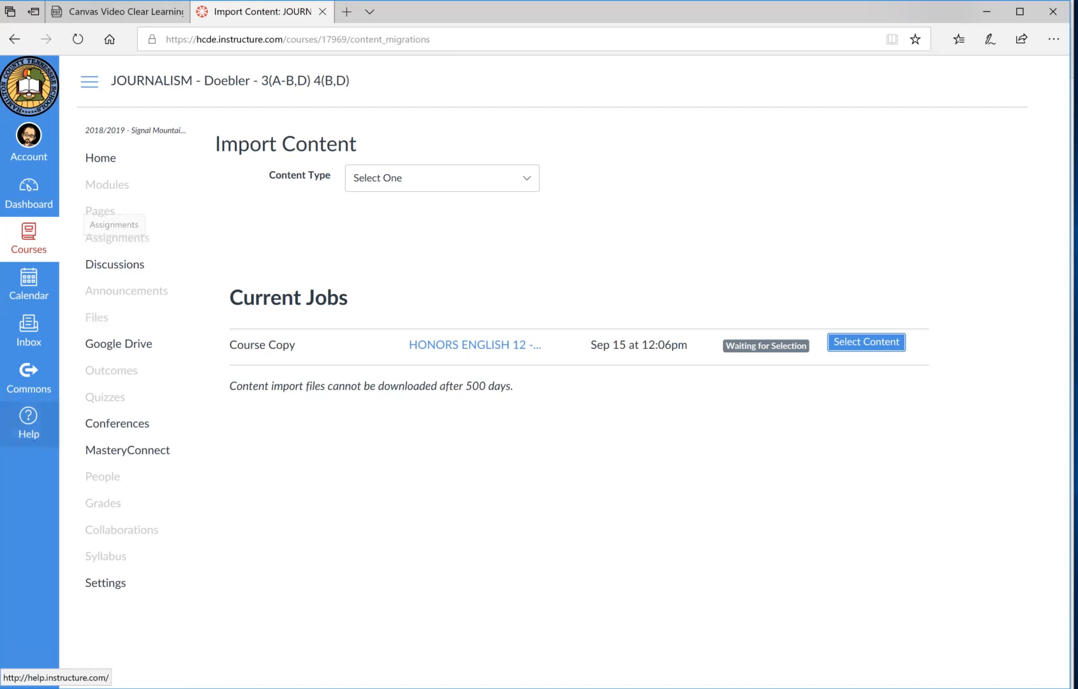
Return to the course settings, and look through the Canvas help options before closing them.
left_click(105, 582)
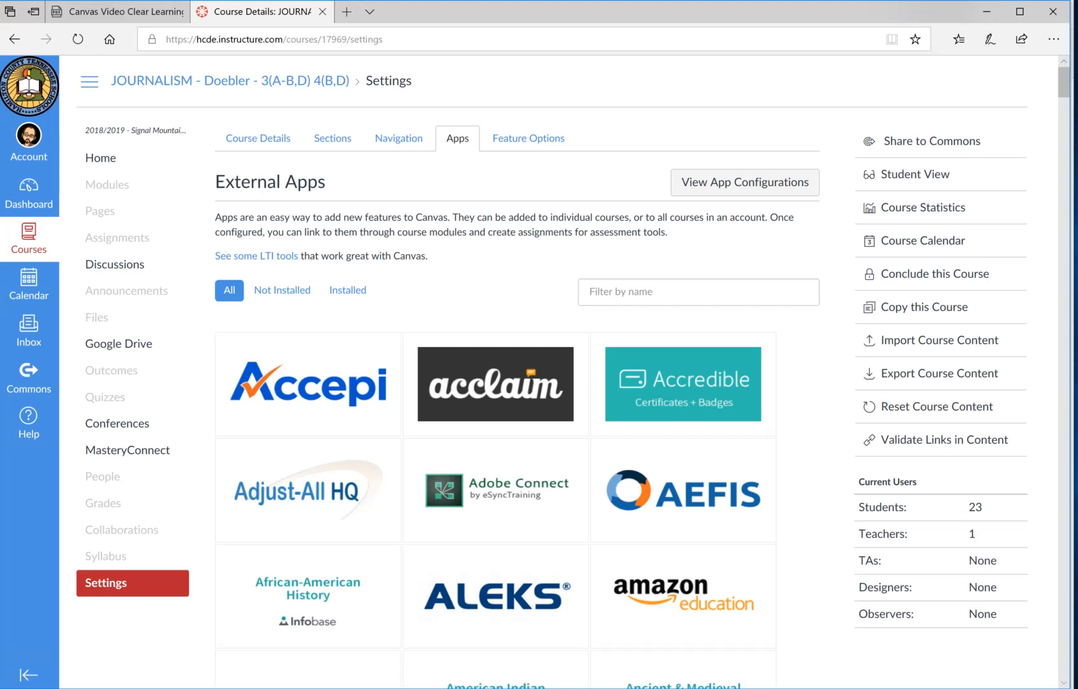
left_click(28, 424)
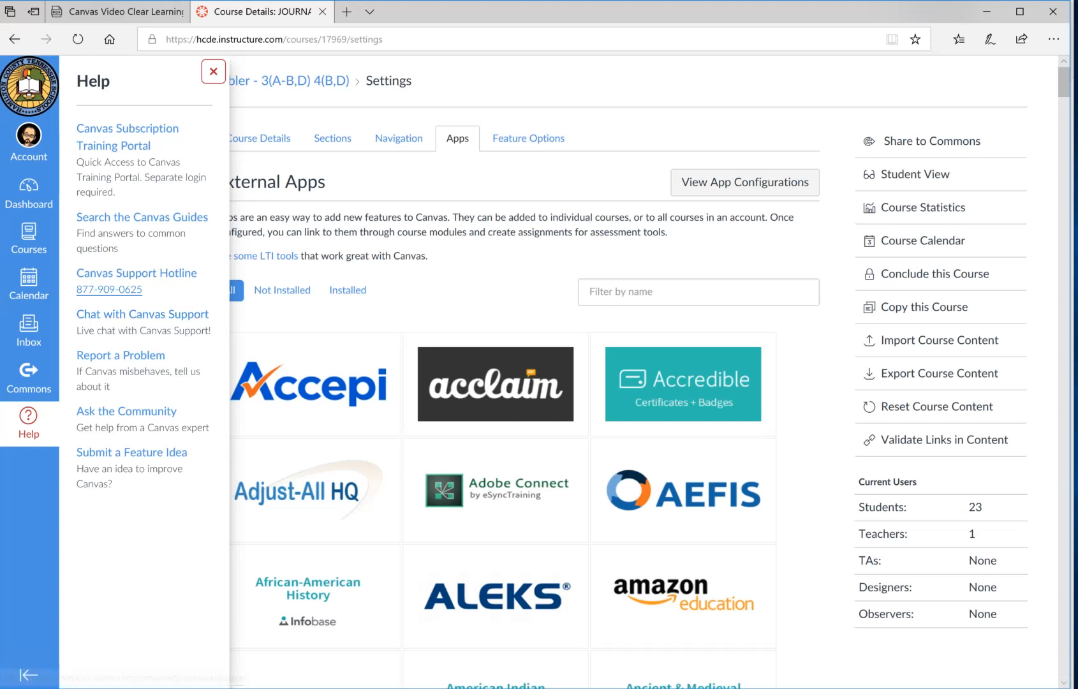
left_click(213, 72)
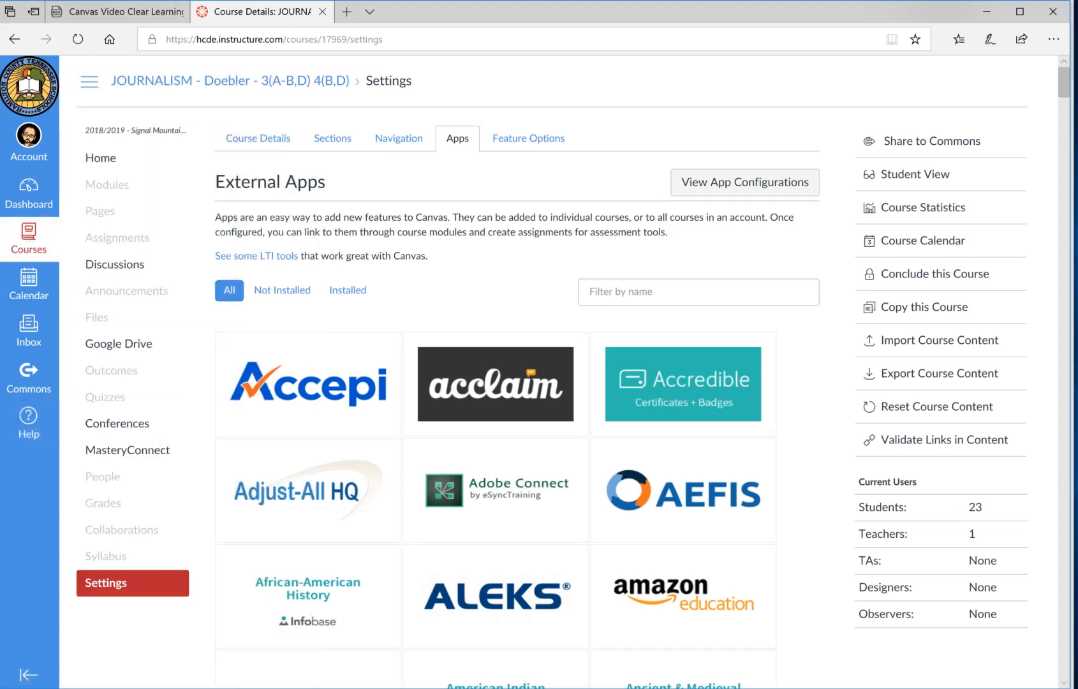